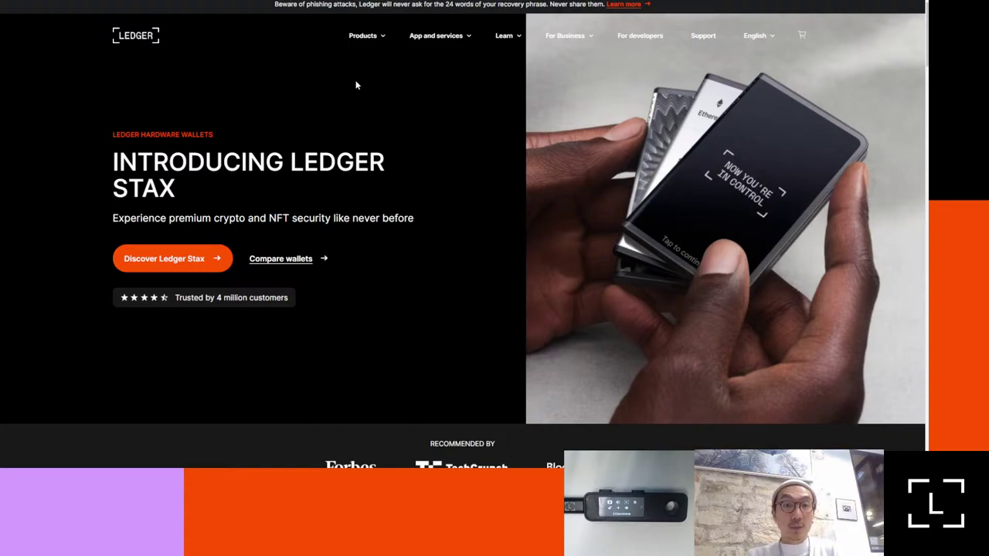
{"action": "mouse_move", "coordinate": [430, 38]}
{"action": "mouse_move", "coordinate": [369, 46]}
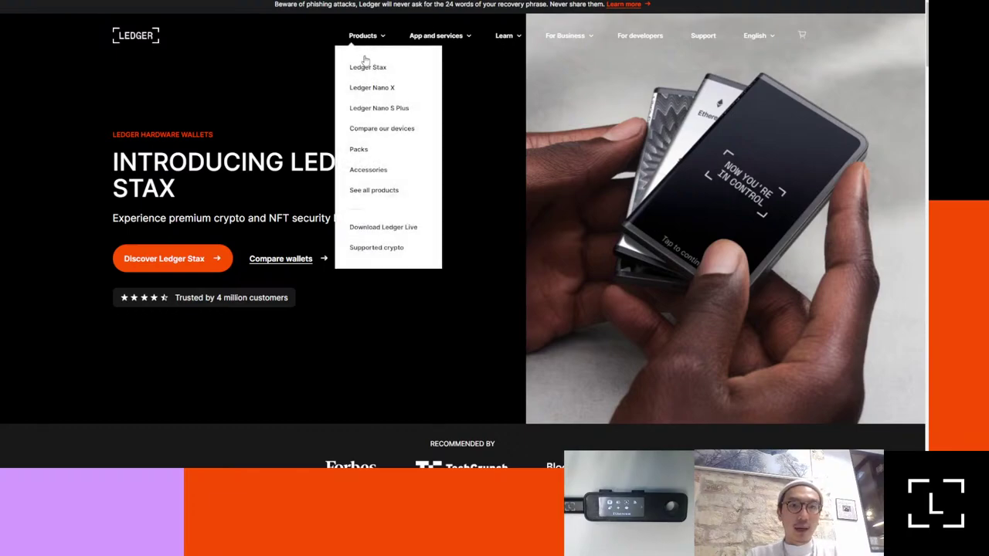
{"action": "left_click", "coordinate": [377, 136]}
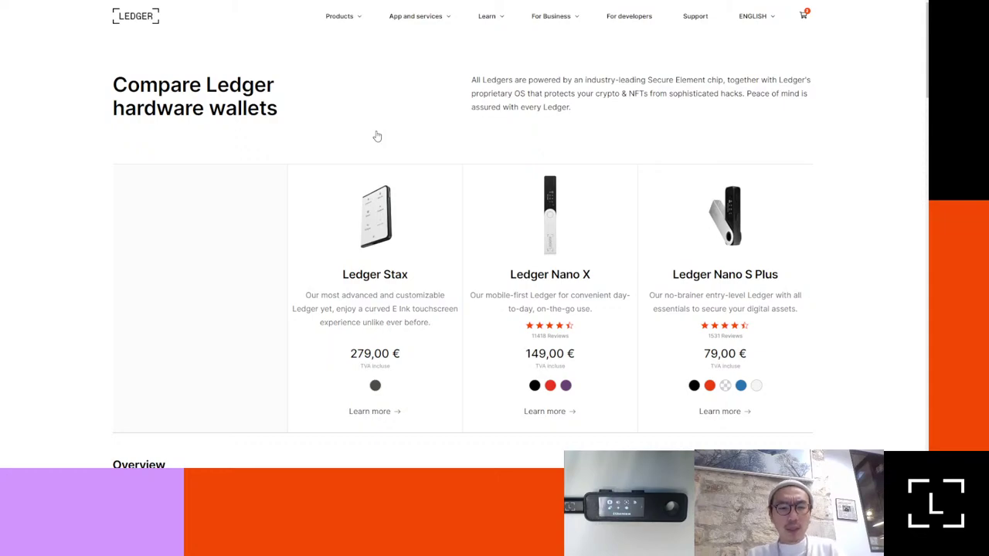
{"action": "key", "text": "super"}
{"action": "type", "text": "ledg"}
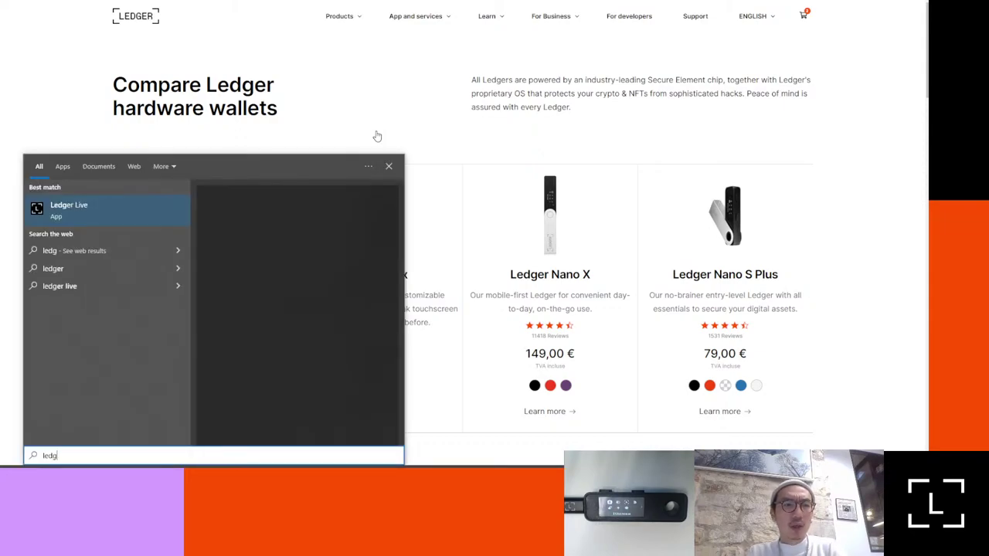
{"action": "key", "text": "Return"}
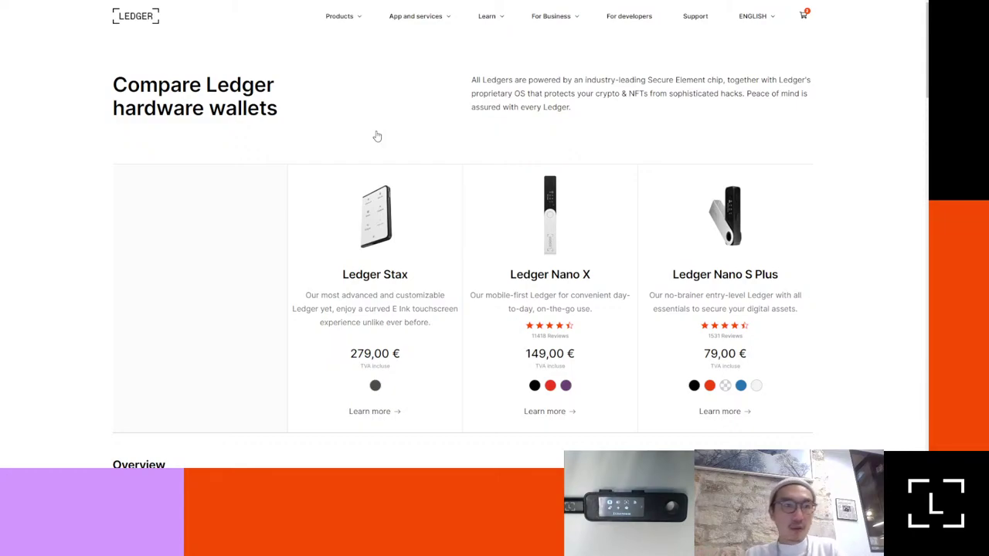
{"action": "mouse_move", "coordinate": [412, 23]}
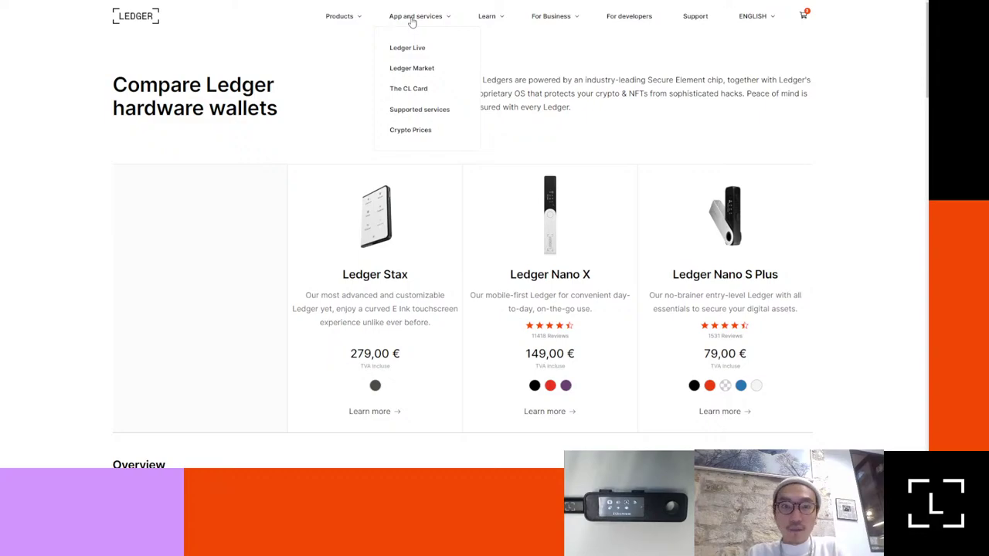
{"action": "key", "text": "alt+Tab"}
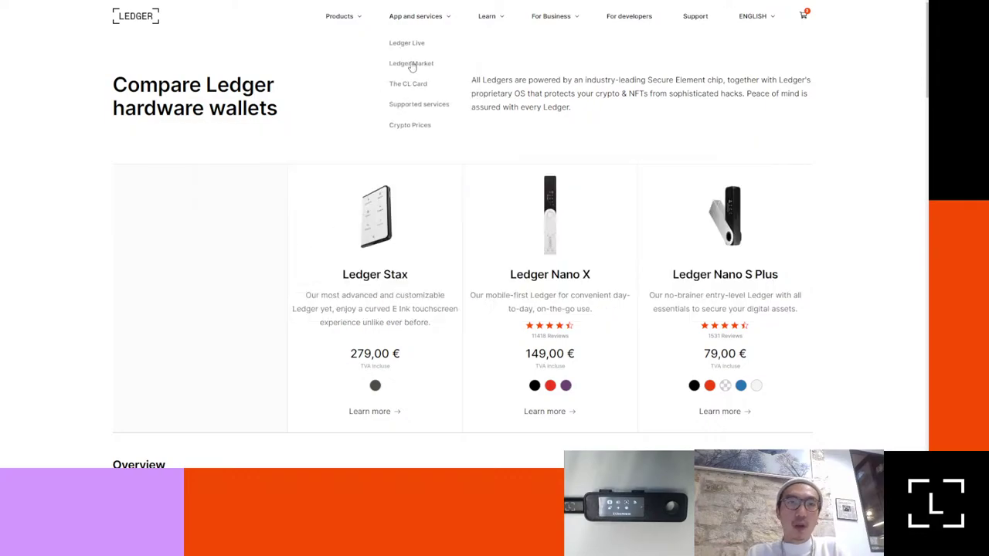
{"action": "key", "text": "super"}
{"action": "type", "text": "l"}
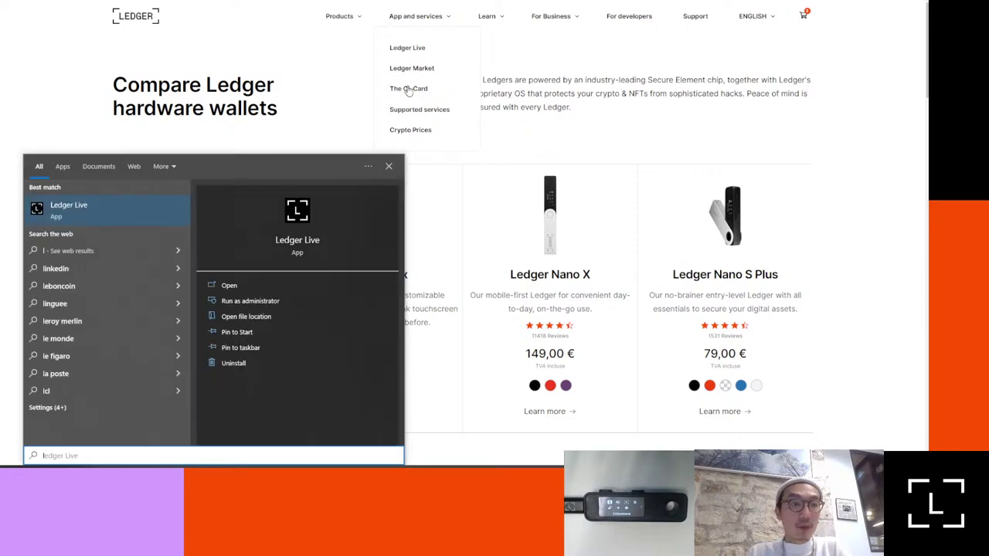
{"action": "key", "text": "Return"}
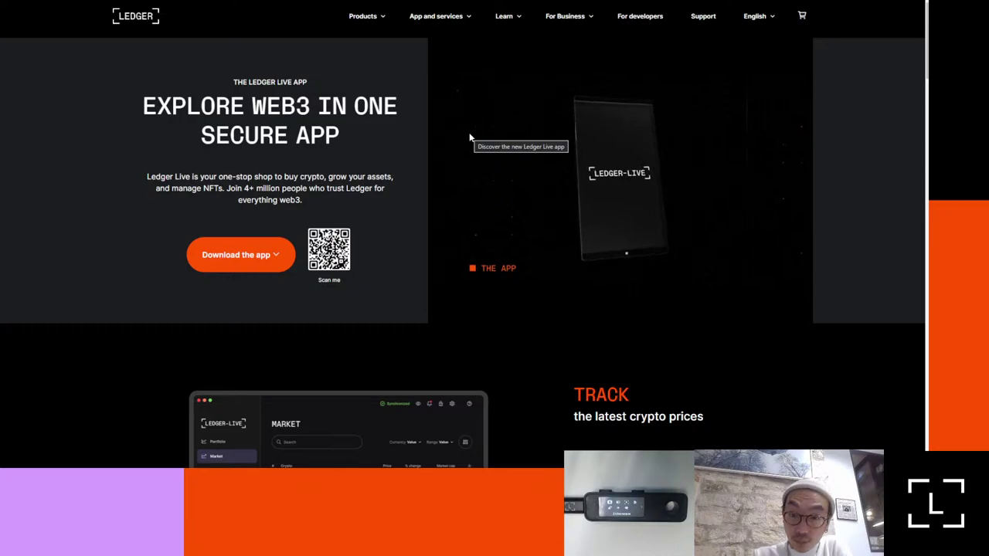
Step: Scroll the Ledger Live page down to the download section and back up, then switch to the app
{"action": "scroll", "coordinate": [371, 217], "scroll_direction": "down", "scroll_amount": 3}
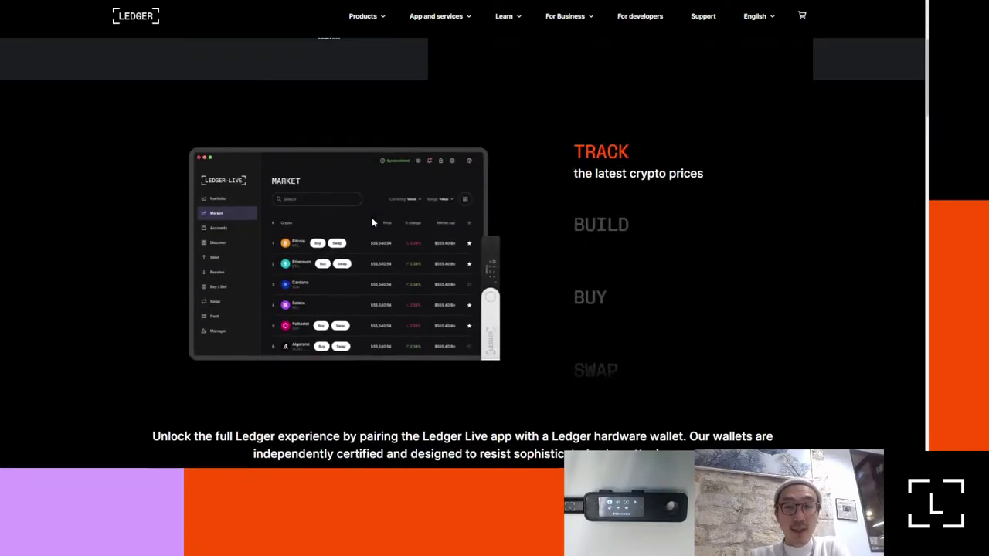
{"action": "scroll", "coordinate": [373, 222], "scroll_direction": "down", "scroll_amount": 10}
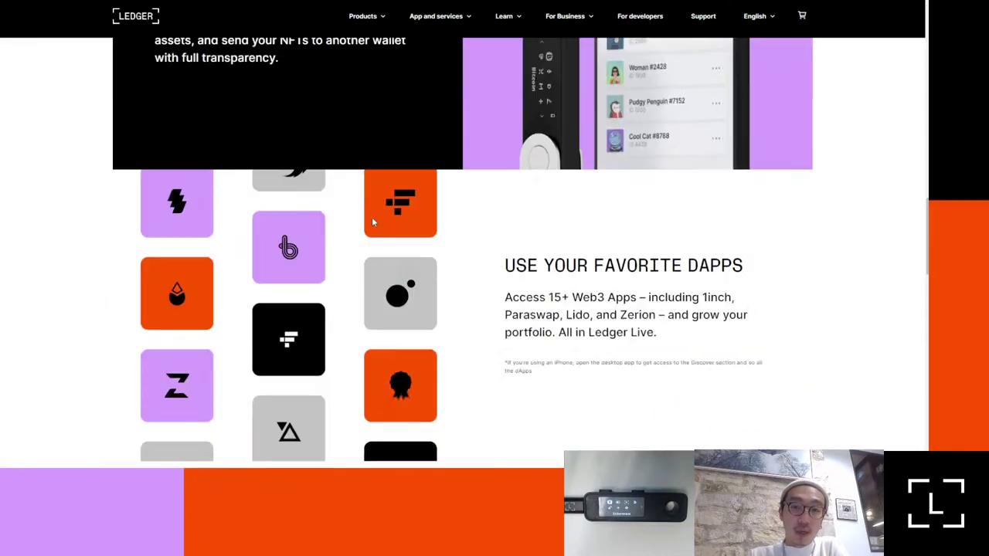
{"action": "scroll", "coordinate": [372, 221], "scroll_direction": "down", "scroll_amount": 10}
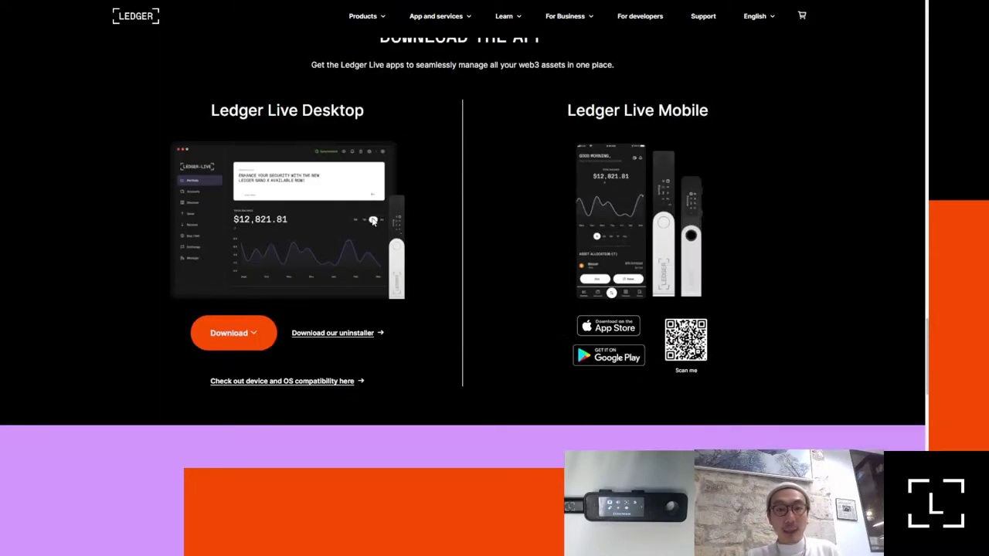
{"action": "scroll", "coordinate": [373, 222], "scroll_direction": "up", "scroll_amount": 20}
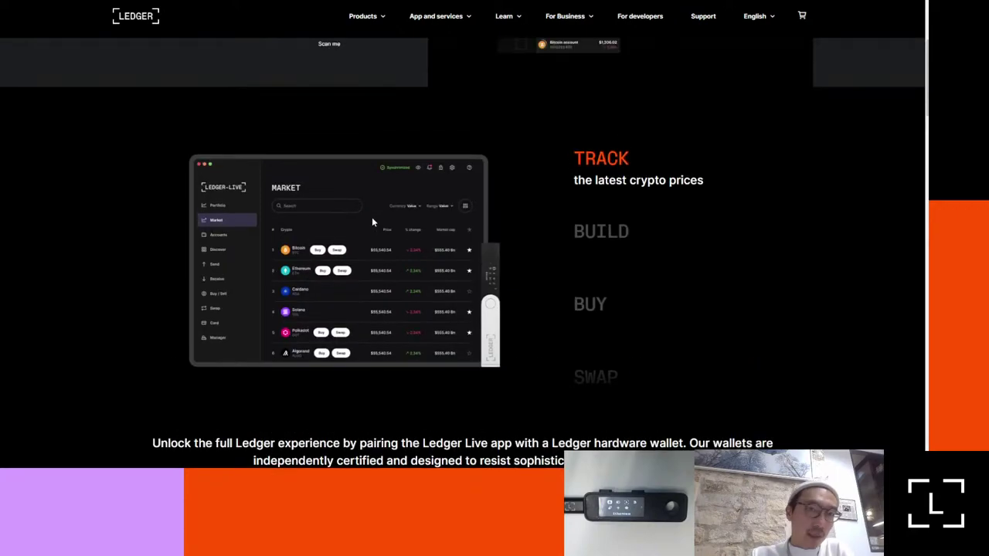
{"action": "scroll", "coordinate": [372, 222], "scroll_direction": "up", "scroll_amount": 3}
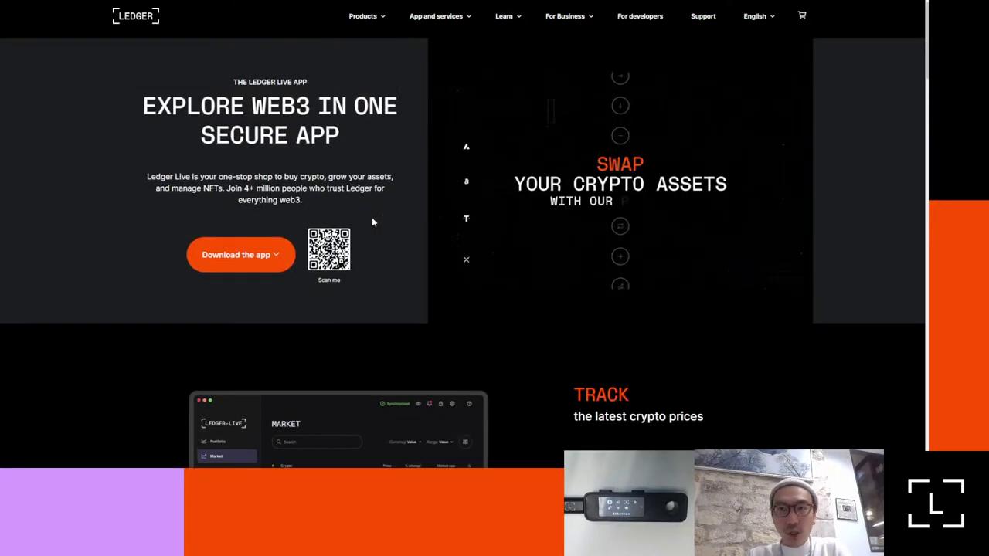
{"action": "key", "text": "alt+Tab"}
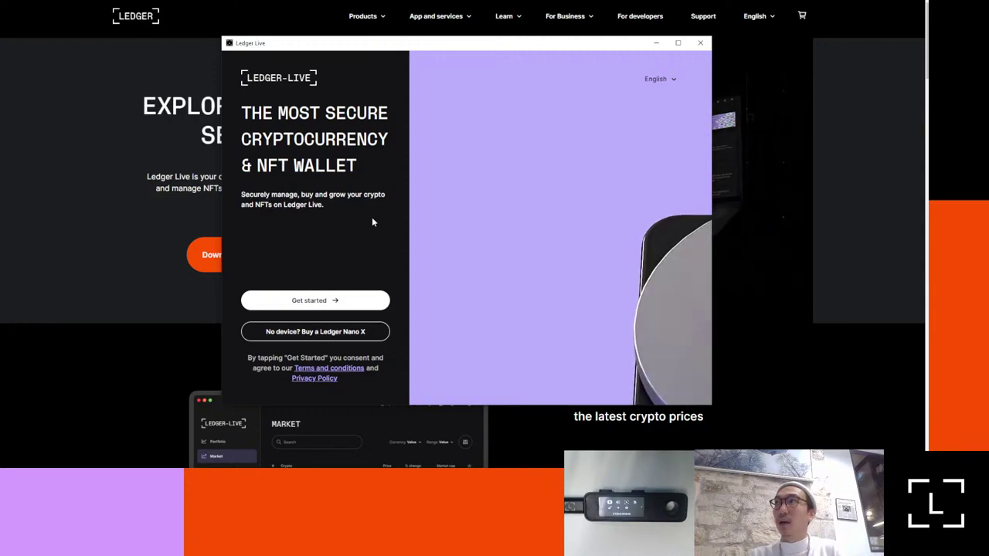
Step: Start Ledger Live onboarding for a new Nano S Plus and advance to Basics step 2
{"action": "left_click", "coordinate": [280, 301]}
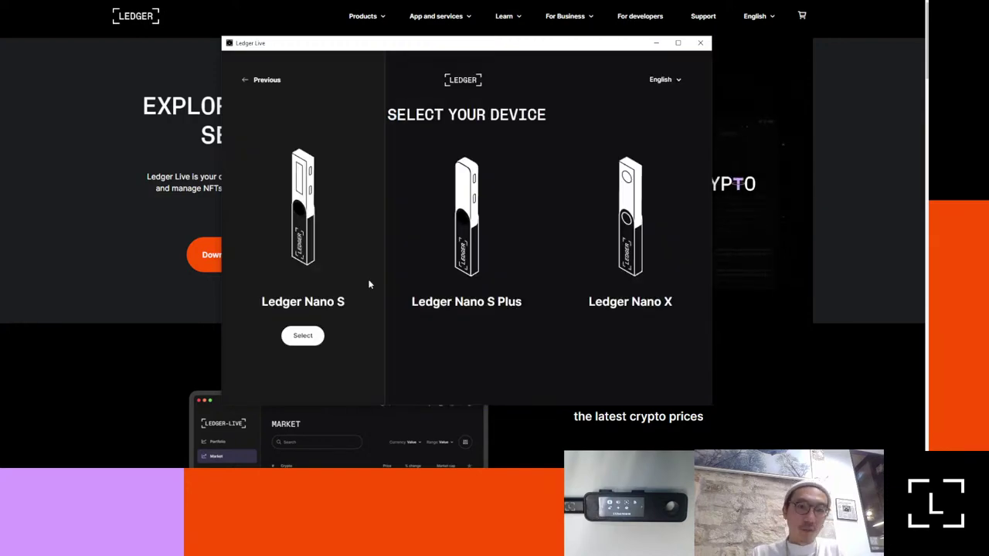
{"action": "mouse_move", "coordinate": [433, 283]}
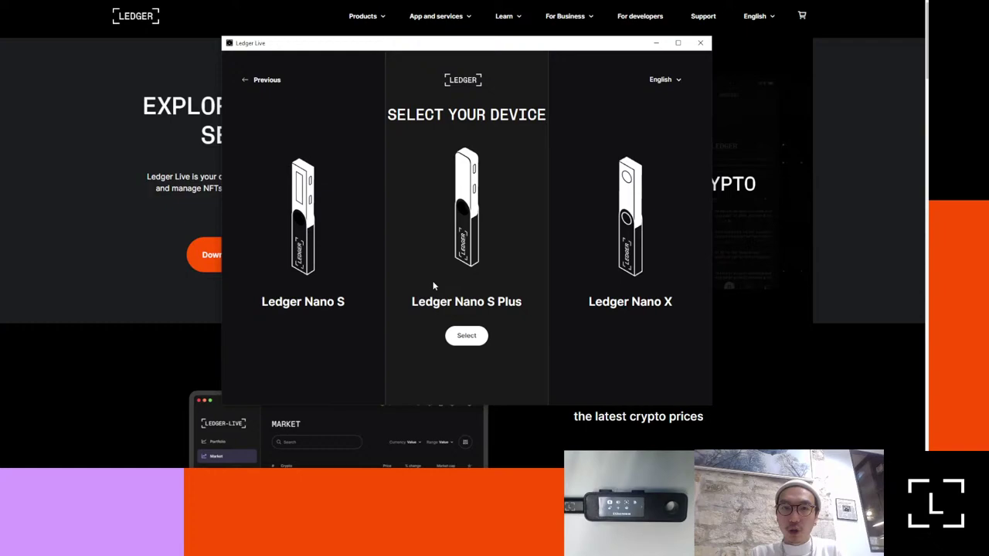
{"action": "left_click", "coordinate": [455, 338]}
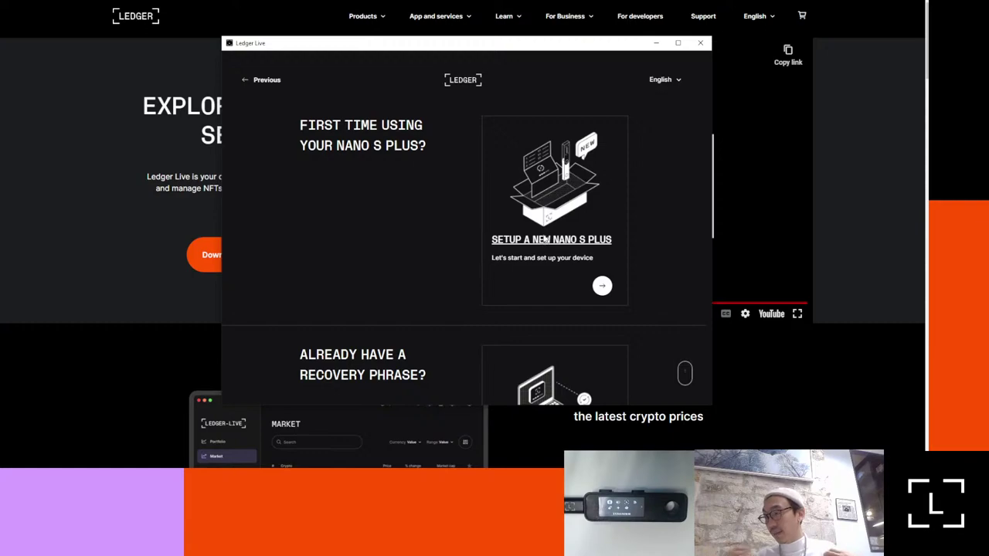
{"action": "left_click", "coordinate": [545, 240]}
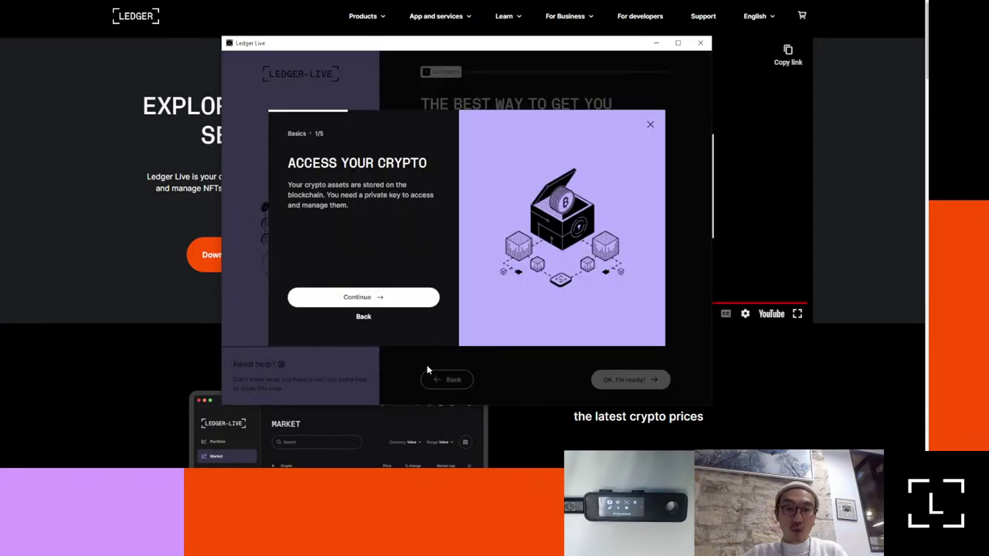
{"action": "left_click", "coordinate": [366, 300]}
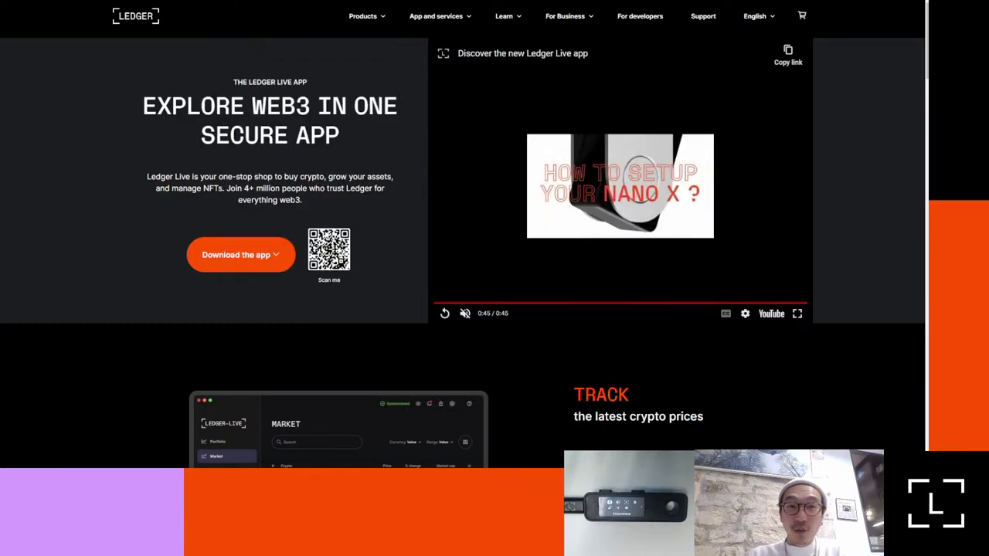
Step: Go to the Ledger Academy home page and scroll down to the Blockchain articles row
{"action": "key", "text": "ctrl+t"}
{"action": "type", "text": "ac"}
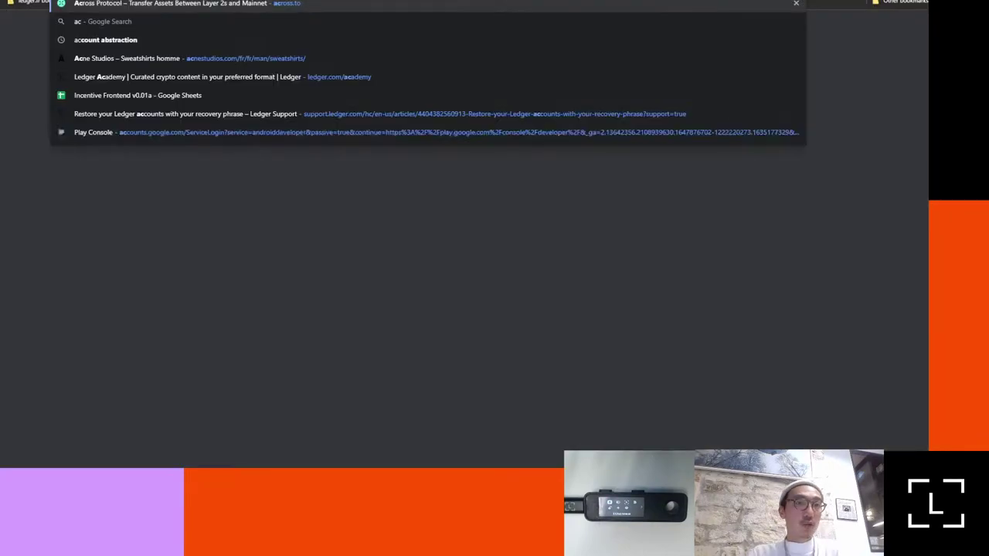
{"action": "type", "text": "adem"}
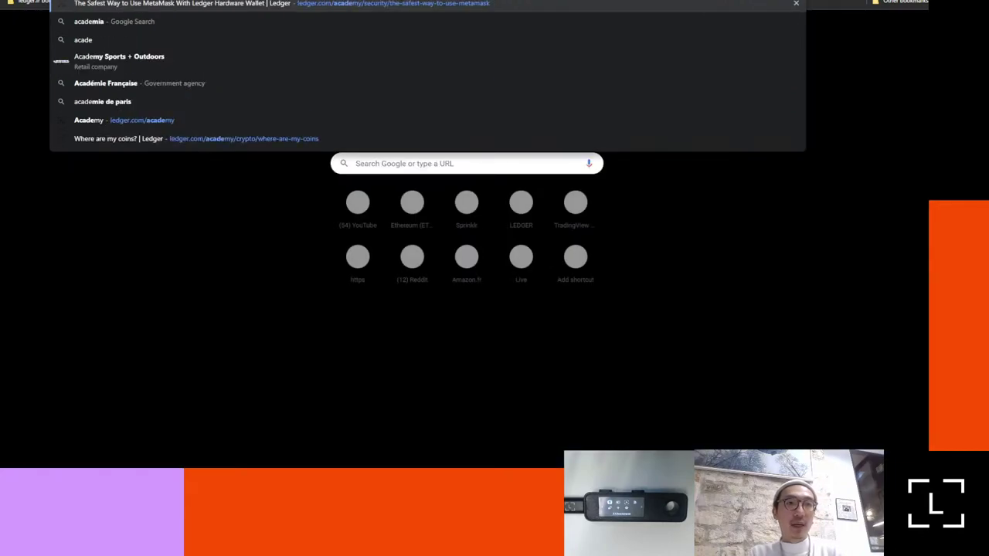
{"action": "key", "text": "Escape"}
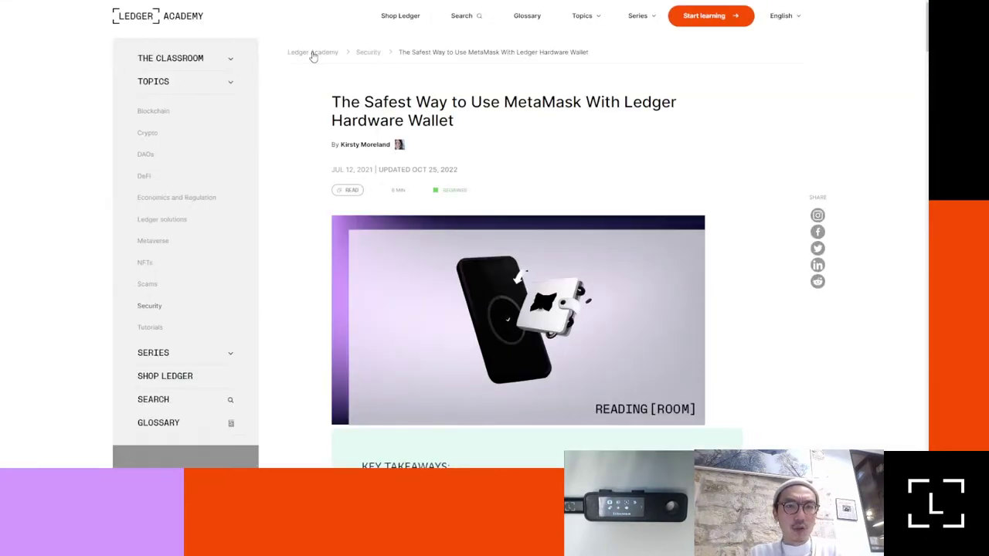
{"action": "left_click", "coordinate": [313, 53]}
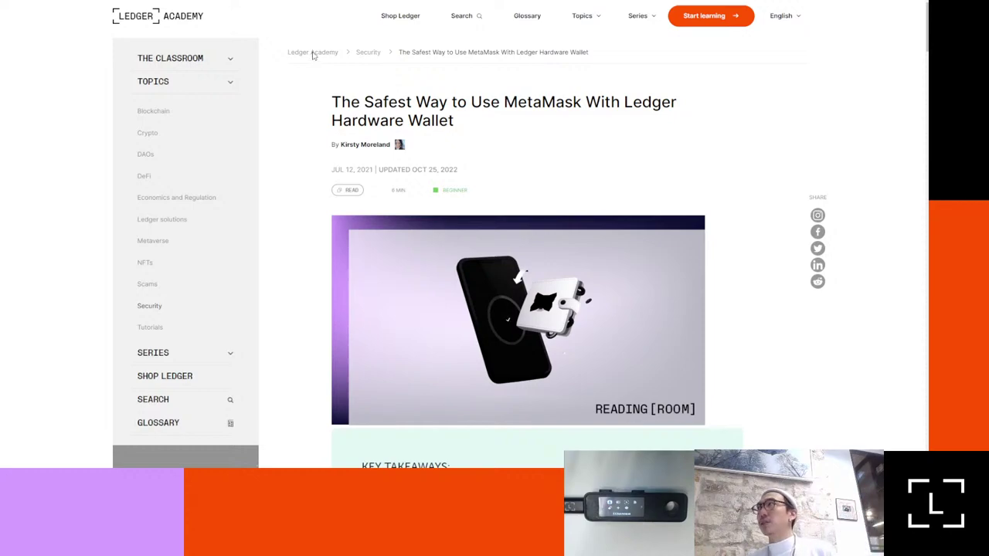
{"action": "scroll", "coordinate": [363, 203], "scroll_direction": "down", "scroll_amount": 2}
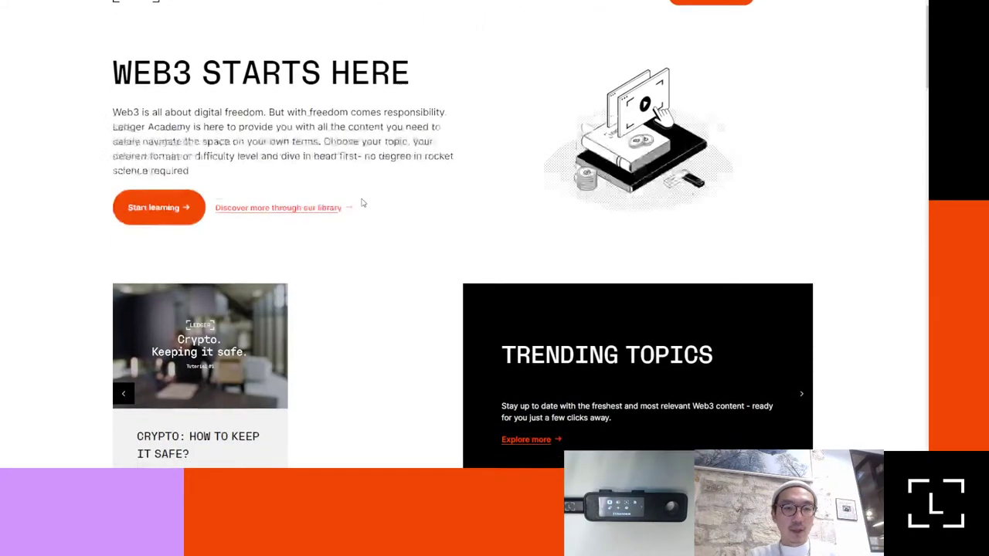
{"action": "scroll", "coordinate": [363, 203], "scroll_direction": "down", "scroll_amount": 4}
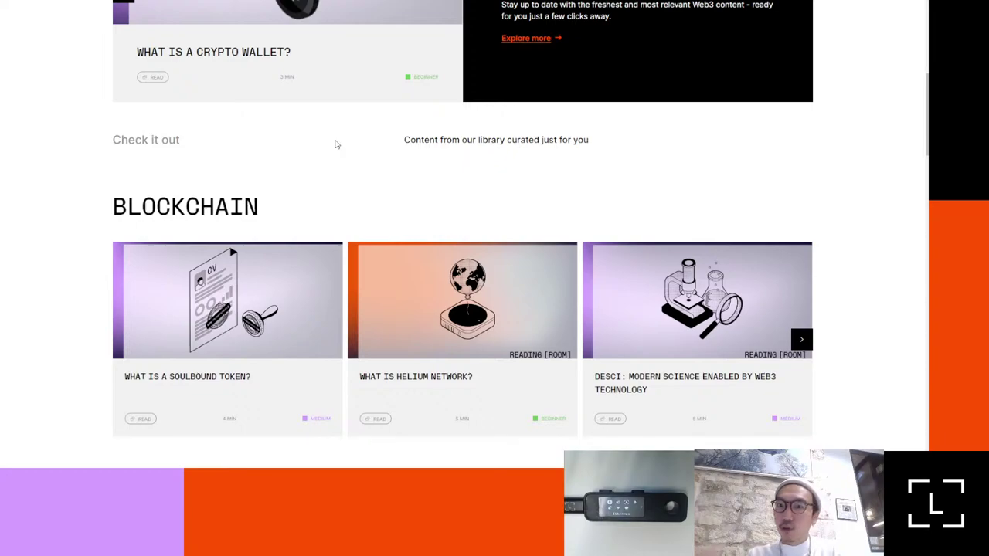
Step: Bring Ledger Live forward and step back from Basics 2/5 to 'The best way to get you started'
{"action": "key", "text": "alt+Tab"}
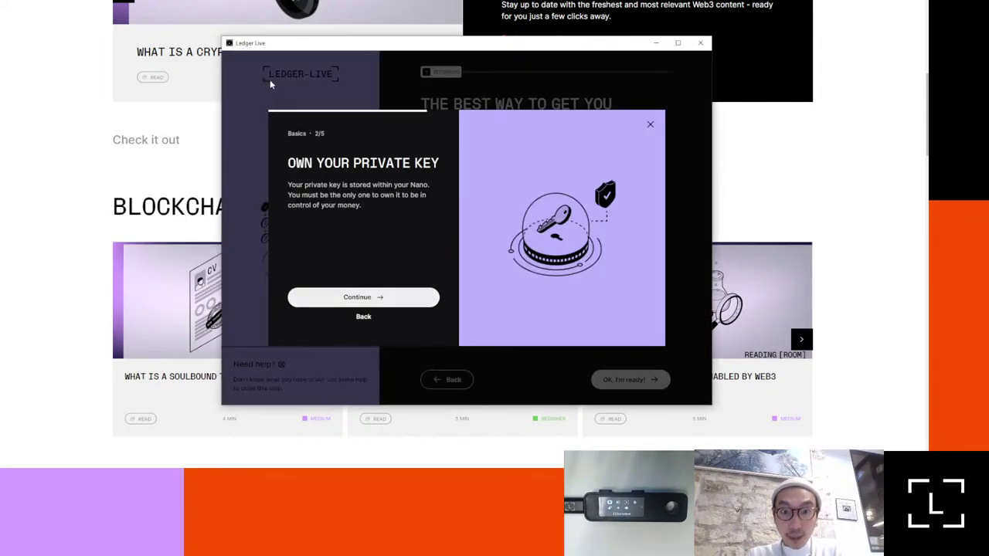
{"action": "left_click", "coordinate": [365, 327]}
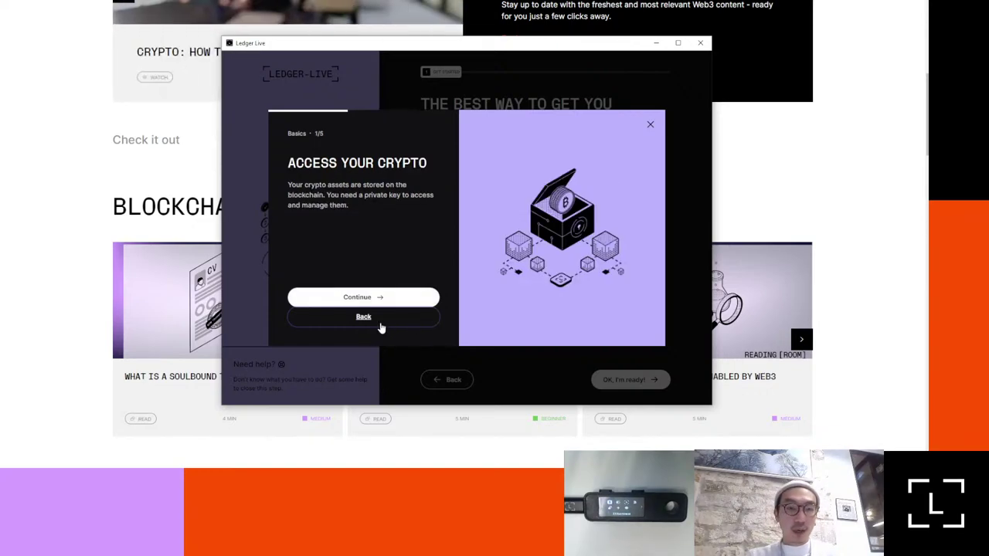
{"action": "left_click", "coordinate": [380, 323]}
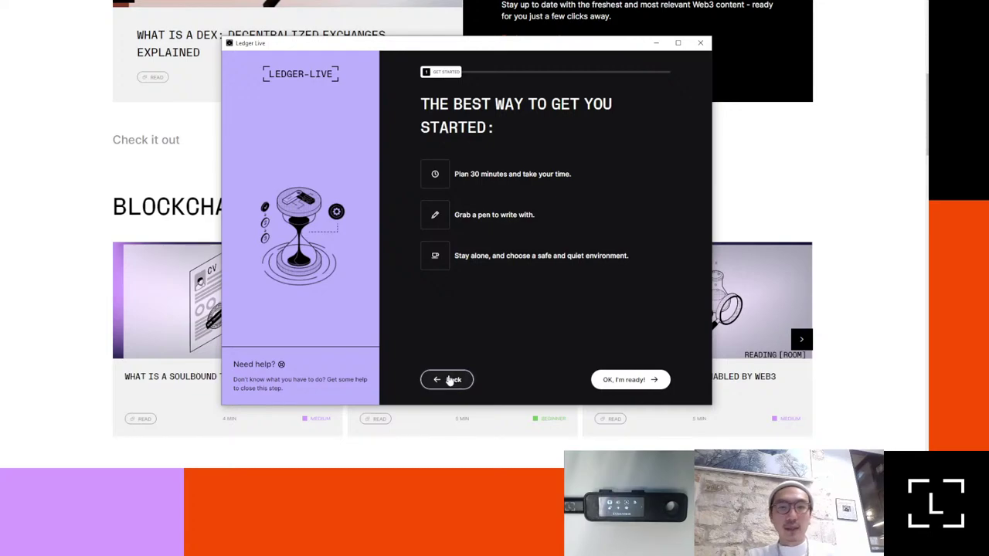
Step: Return to the Nano S Plus setup choices and scroll to 'Already have a recovery phrase?'
{"action": "left_click", "coordinate": [448, 379]}
{"action": "scroll", "coordinate": [462, 344], "scroll_direction": "down", "scroll_amount": 2}
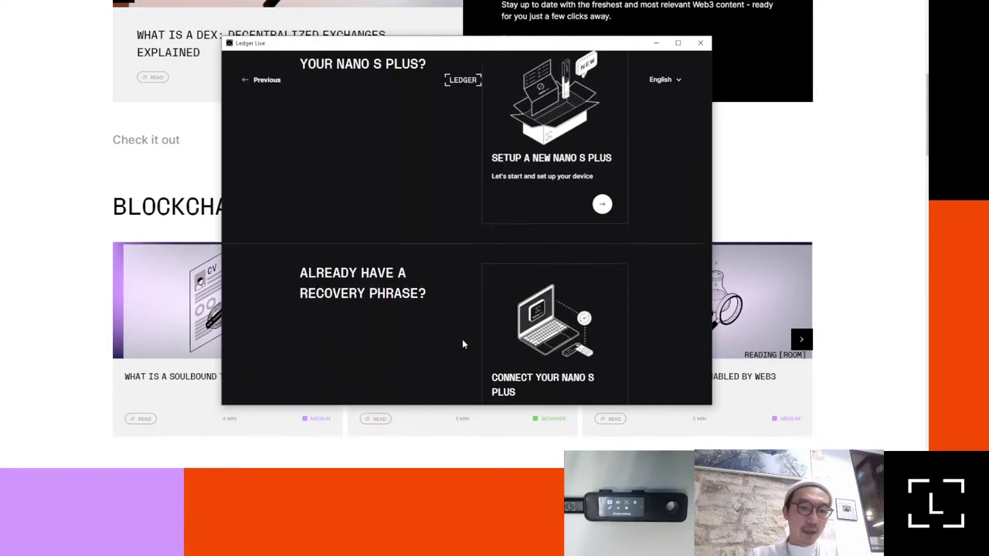
{"action": "left_click", "coordinate": [519, 349]}
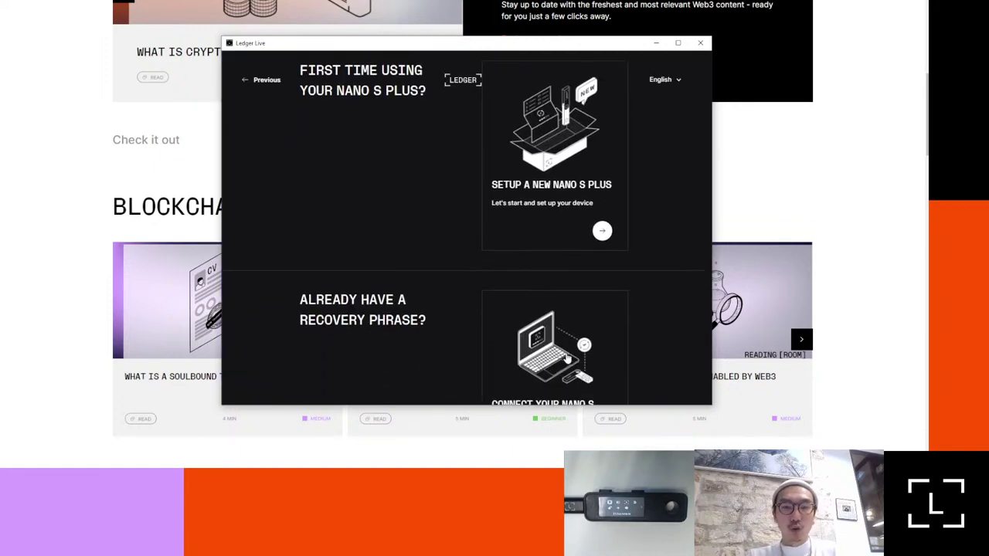
{"action": "scroll", "coordinate": [567, 355], "scroll_direction": "down", "scroll_amount": 3}
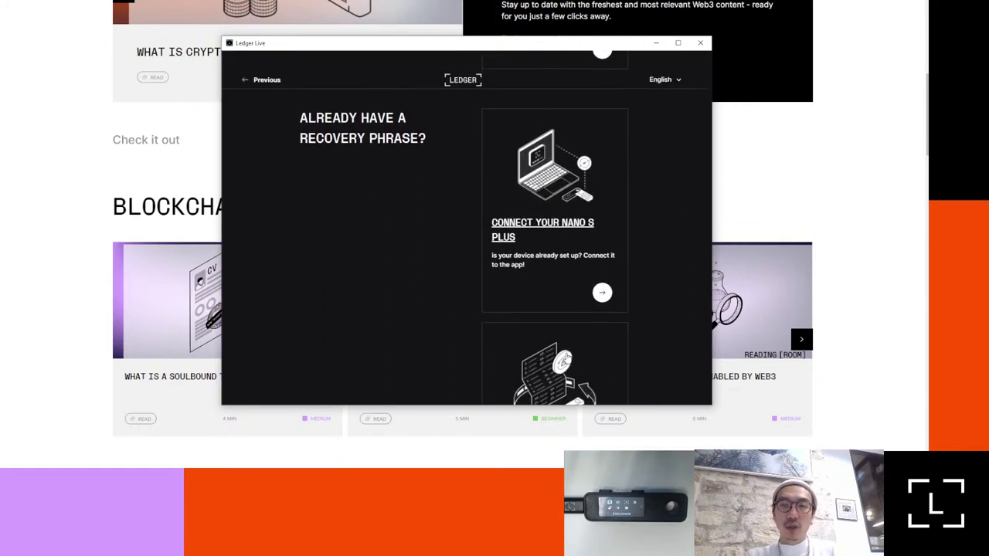
Step: Connect the existing Nano S Plus, pass the genuine check, and continue to the empty Portfolio
{"action": "left_click", "coordinate": [542, 238]}
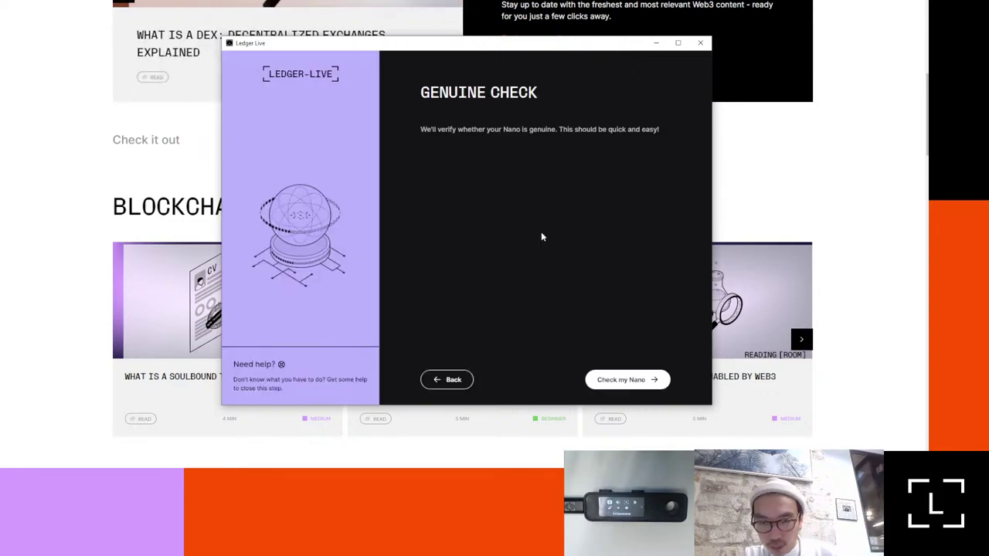
{"action": "left_click", "coordinate": [629, 387]}
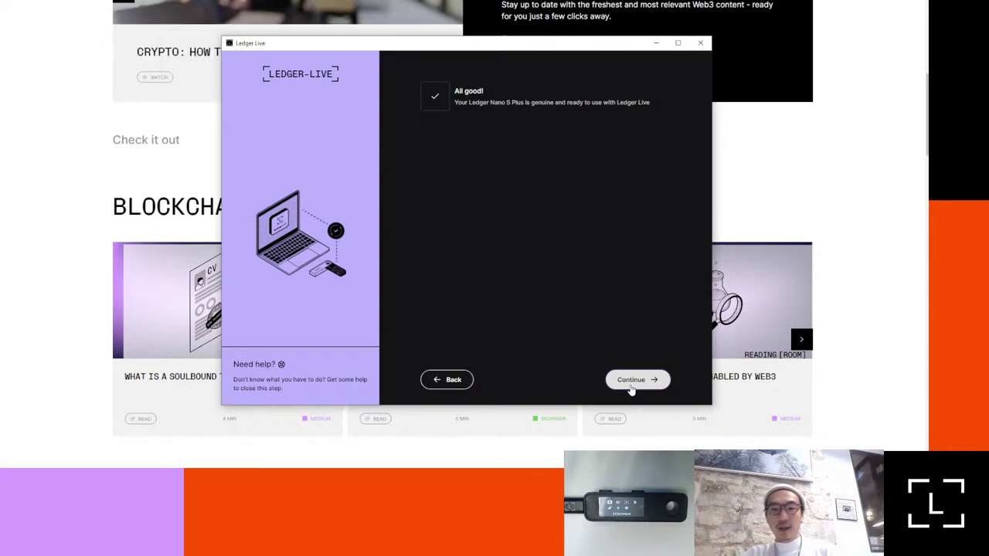
{"action": "left_click", "coordinate": [631, 383]}
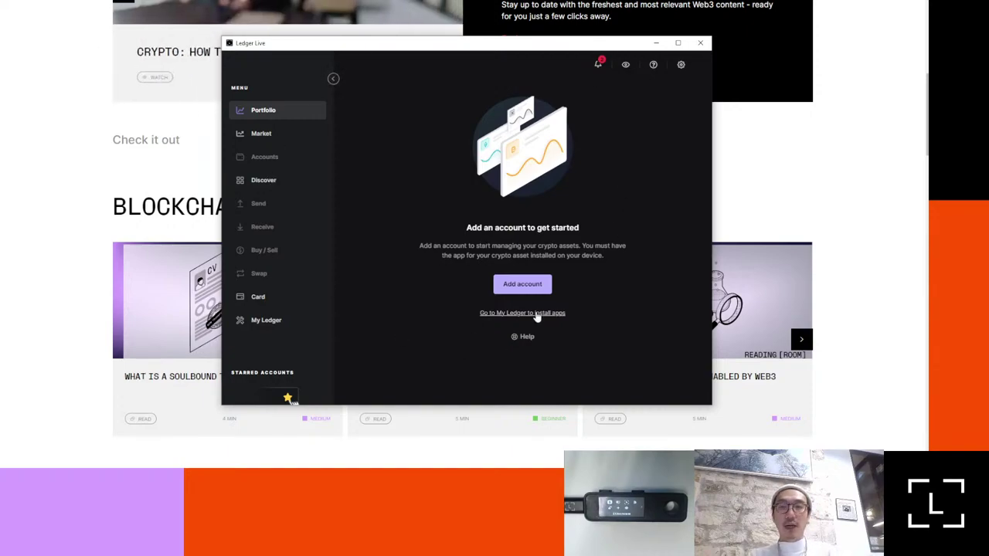
Step: Start a new account in Ledger Live with Ethereum (ETH) as the crypto asset
{"action": "left_click", "coordinate": [525, 286]}
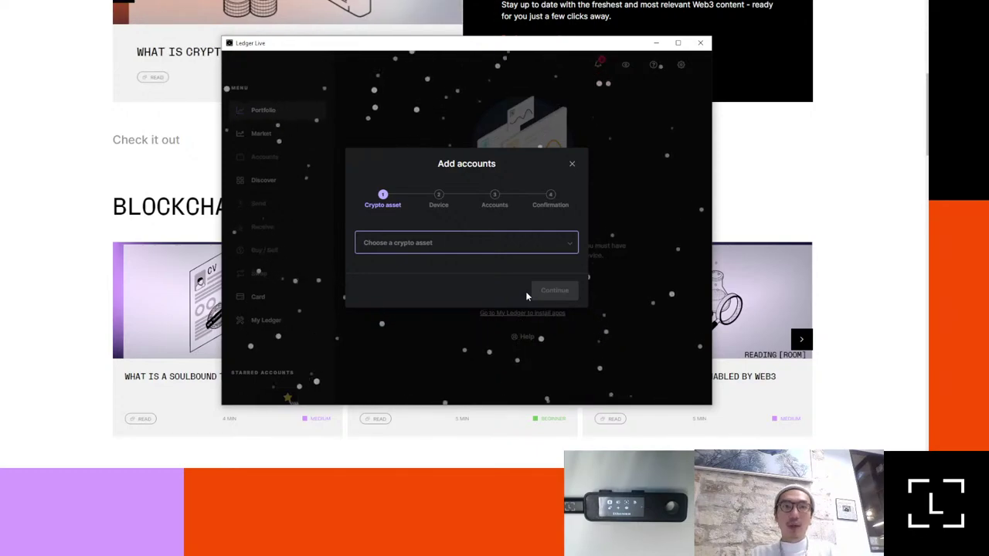
{"action": "left_click", "coordinate": [466, 246]}
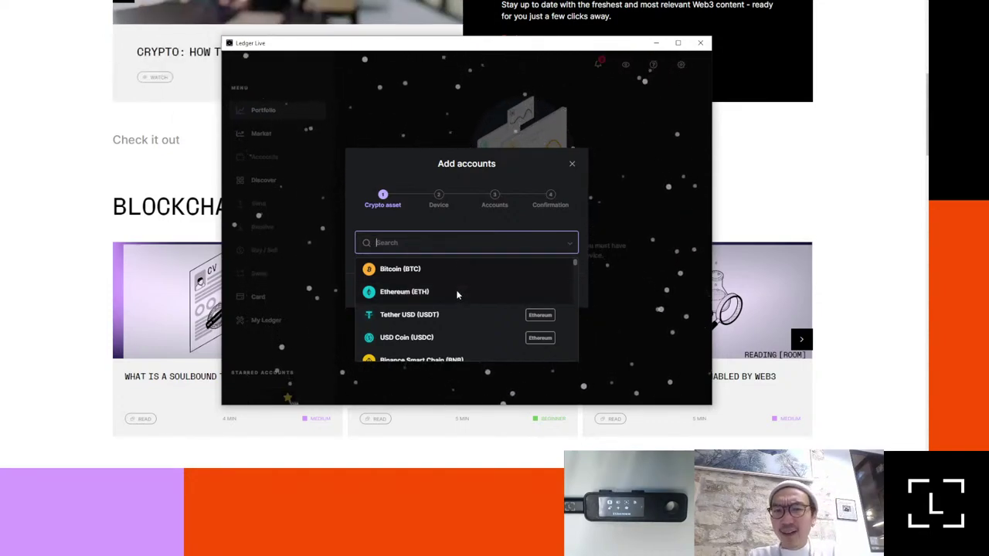
{"action": "key", "text": "Escape"}
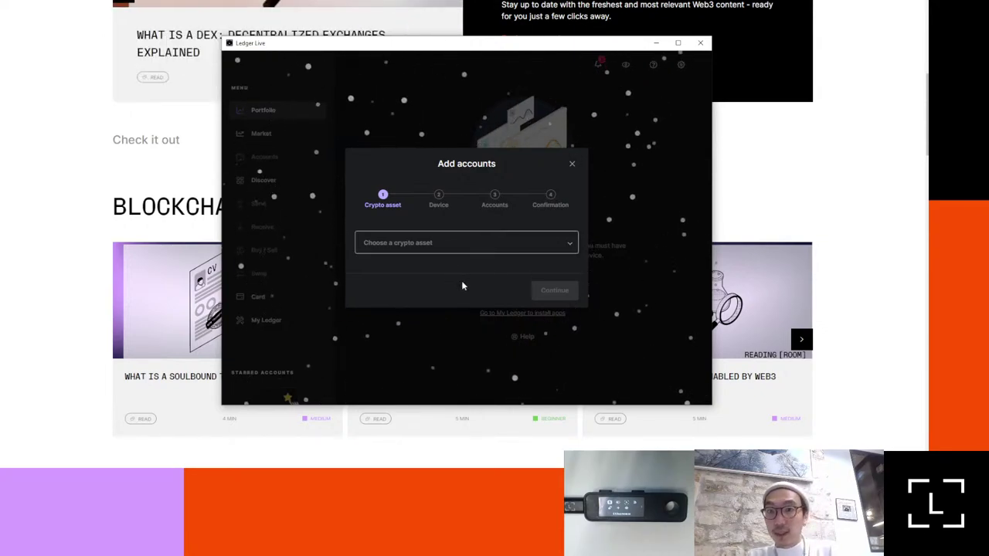
{"action": "key", "text": "Down"}
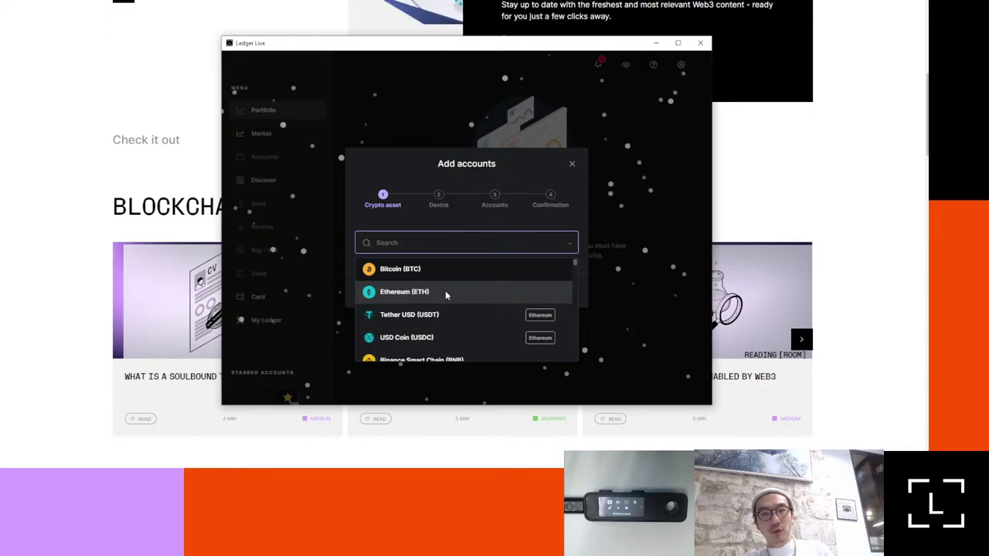
{"action": "key", "text": "Return"}
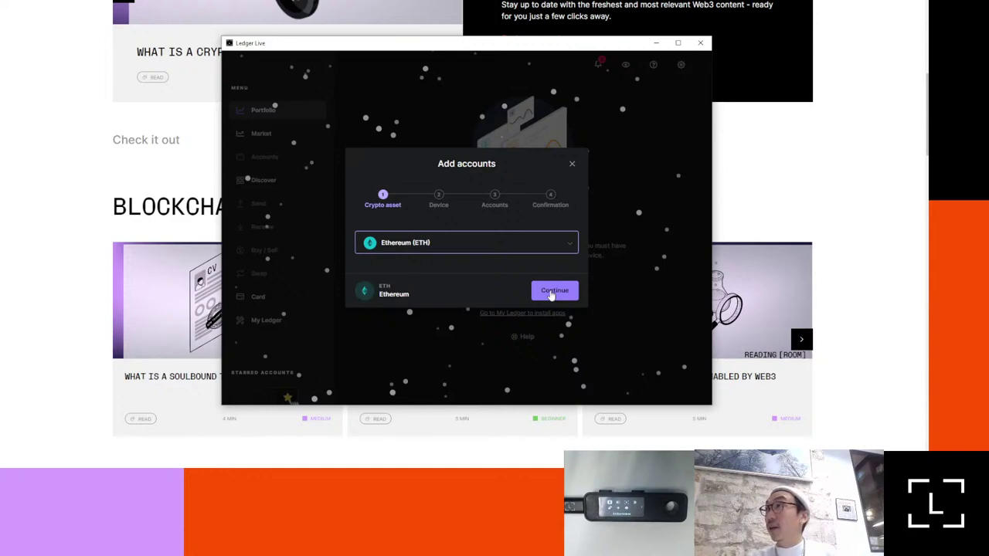
Step: Continue the Ethereum account setup to the Device step and wait while it loads
{"action": "left_click", "coordinate": [550, 292]}
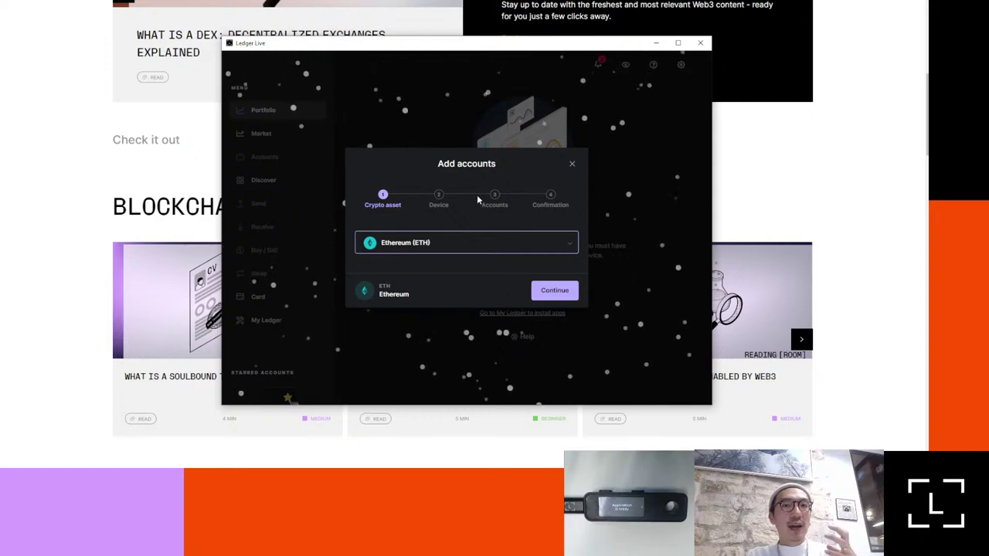
{"action": "left_click", "coordinate": [555, 291]}
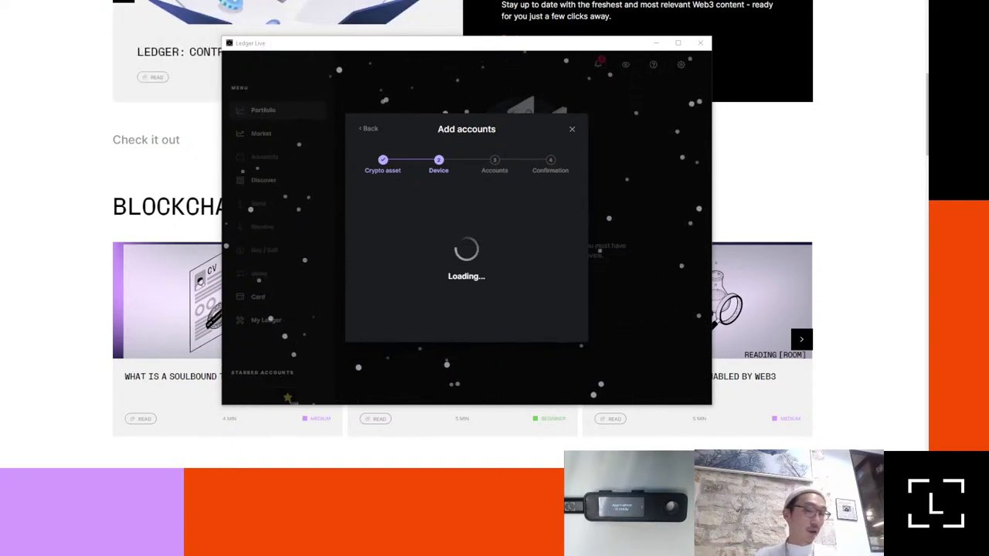
{"action": "left_click", "coordinate": [578, 133]}
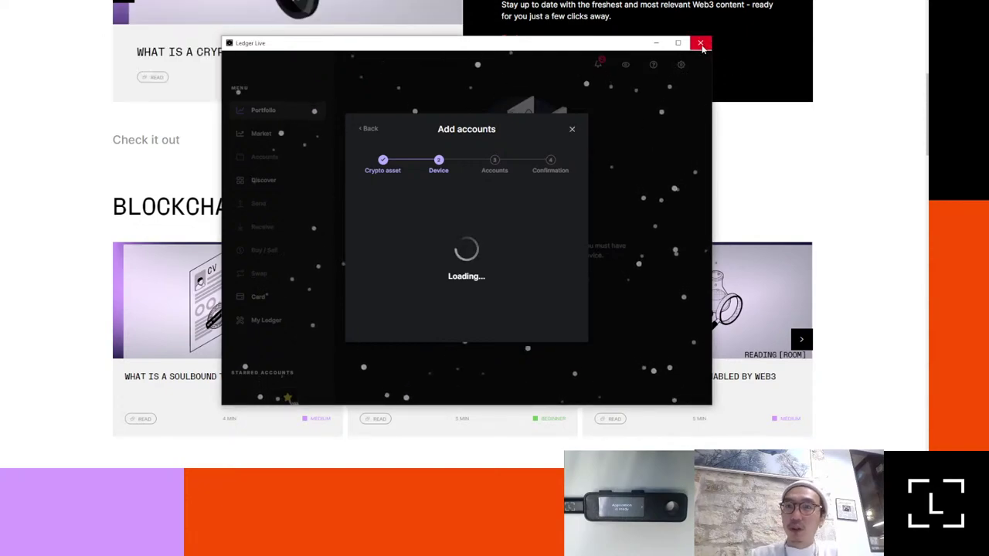
Step: Close Ledger Live and relaunch it through Windows Search ('led') to reach the empty Portfolio
{"action": "left_click", "coordinate": [701, 44]}
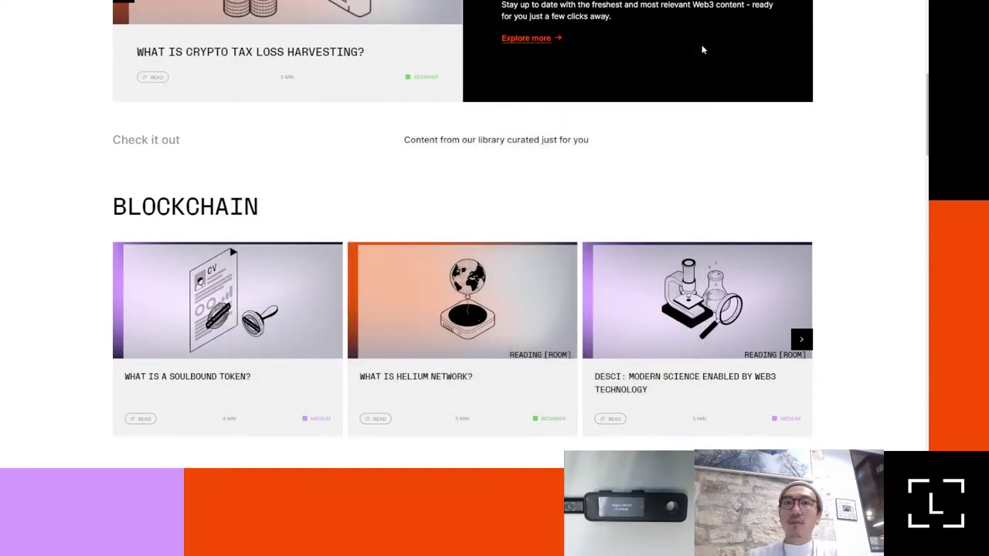
{"action": "key", "text": "super"}
{"action": "type", "text": "led"}
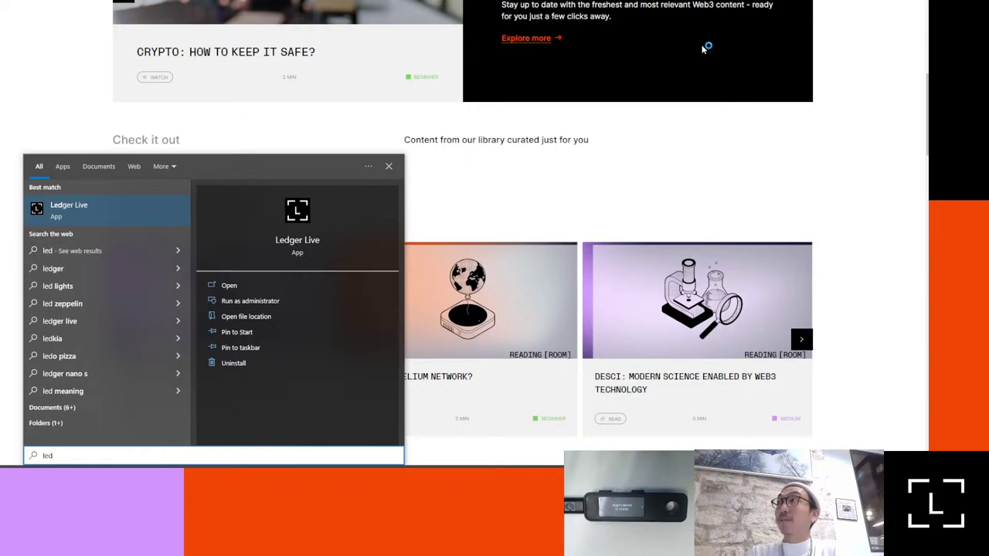
{"action": "key", "text": "Return"}
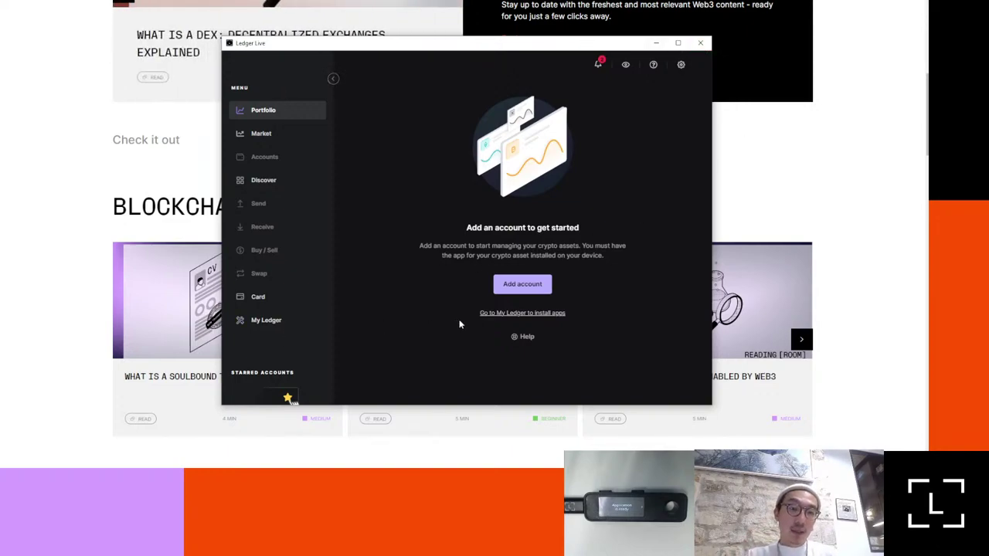
Step: Install all pending app updates on the Nano S Plus, bringing Bitcoin to 2.1.0
{"action": "left_click", "coordinate": [266, 320]}
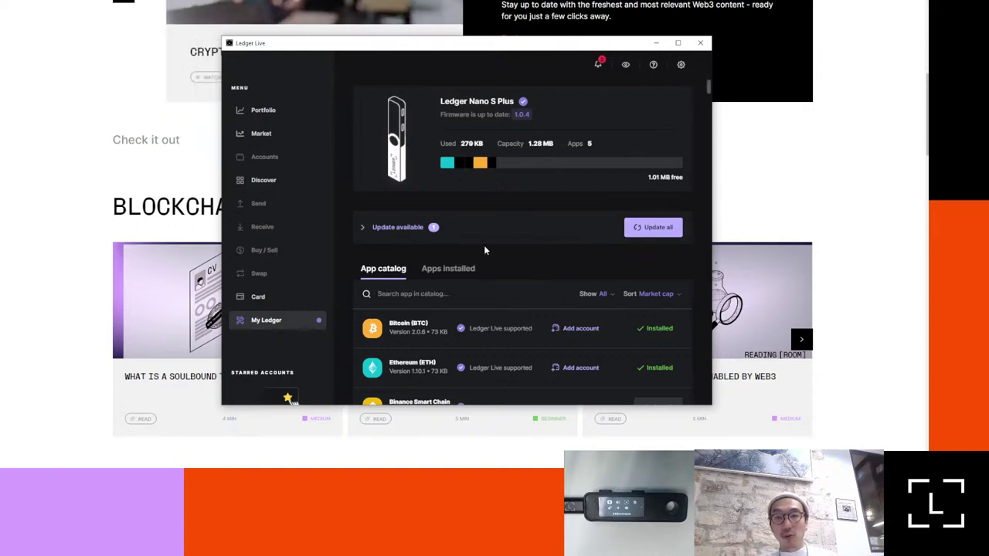
{"action": "left_click", "coordinate": [382, 227]}
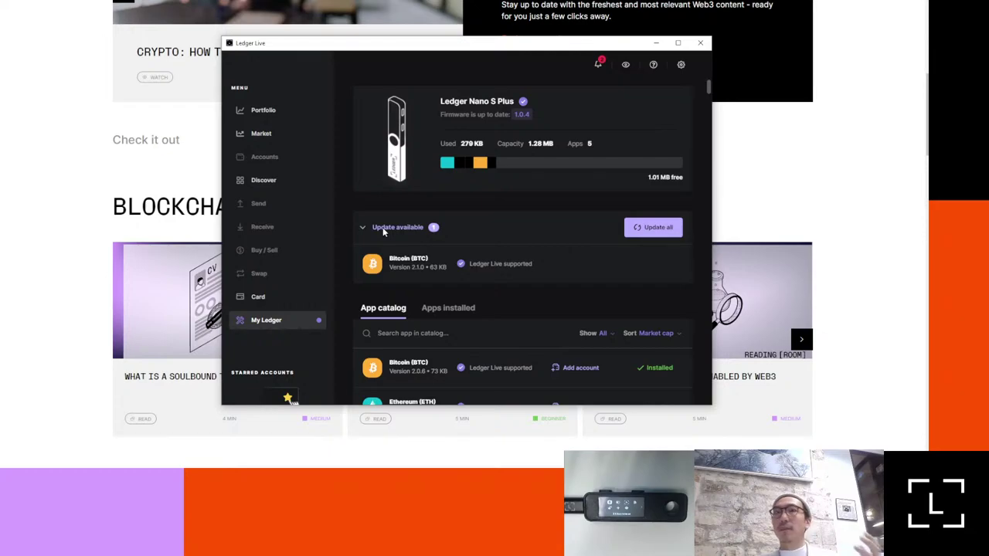
{"action": "left_click", "coordinate": [641, 234]}
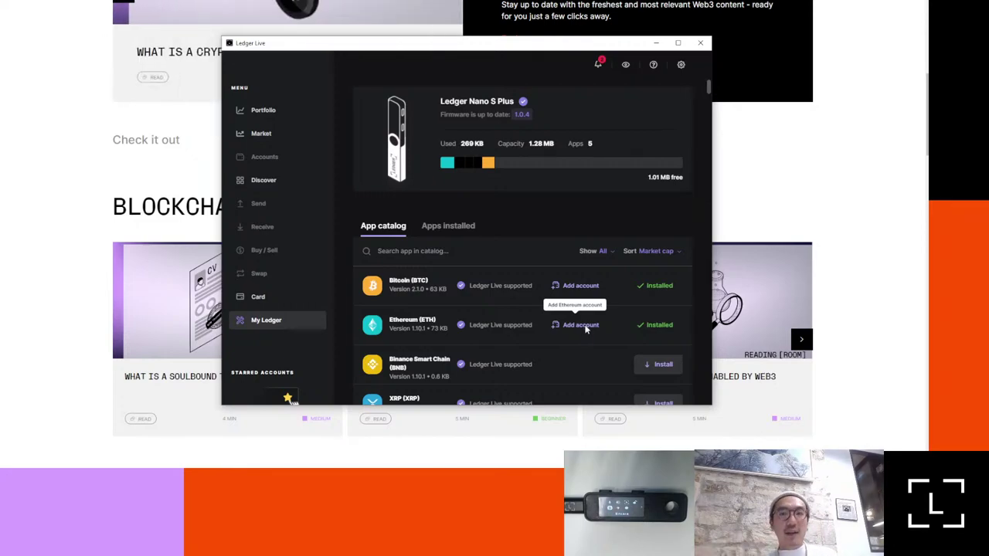
Step: Choose Add account on the Ethereum (ETH) row of the My Ledger app catalog
{"action": "left_click", "coordinate": [581, 325]}
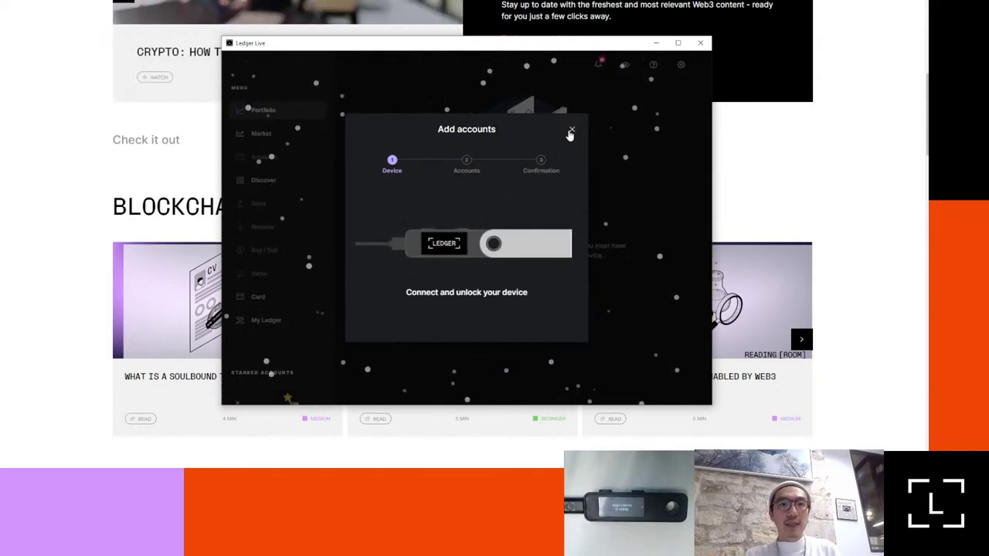
Step: Open etherscan.io in a new tab and view a receiving address from Latest Transactions
{"action": "key", "text": "ctrl+t"}
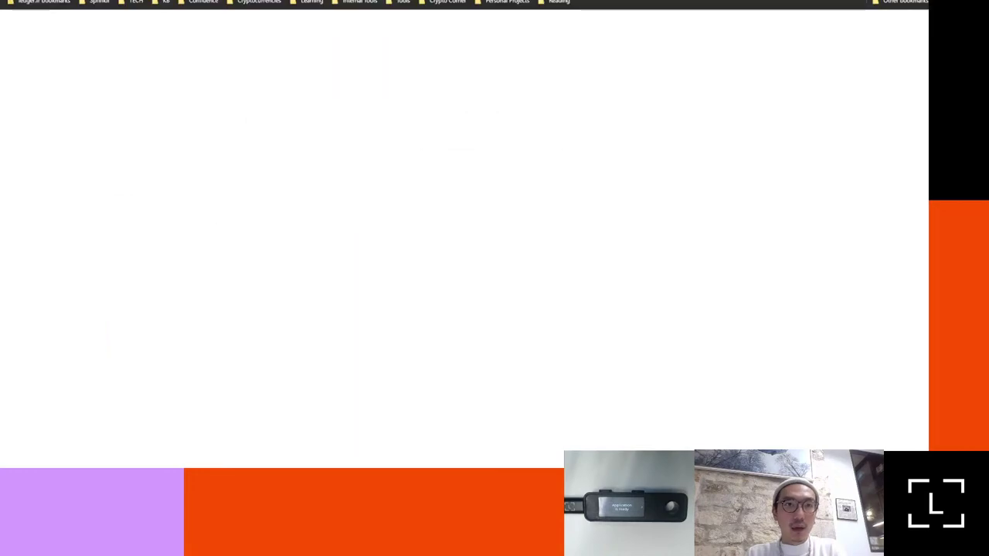
{"action": "type", "text": "ether"}
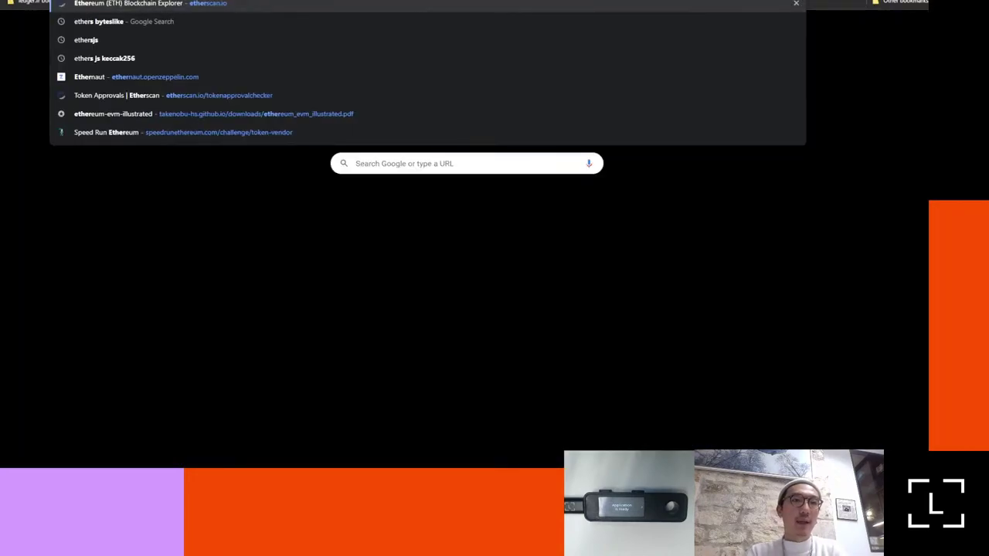
{"action": "key", "text": "Escape"}
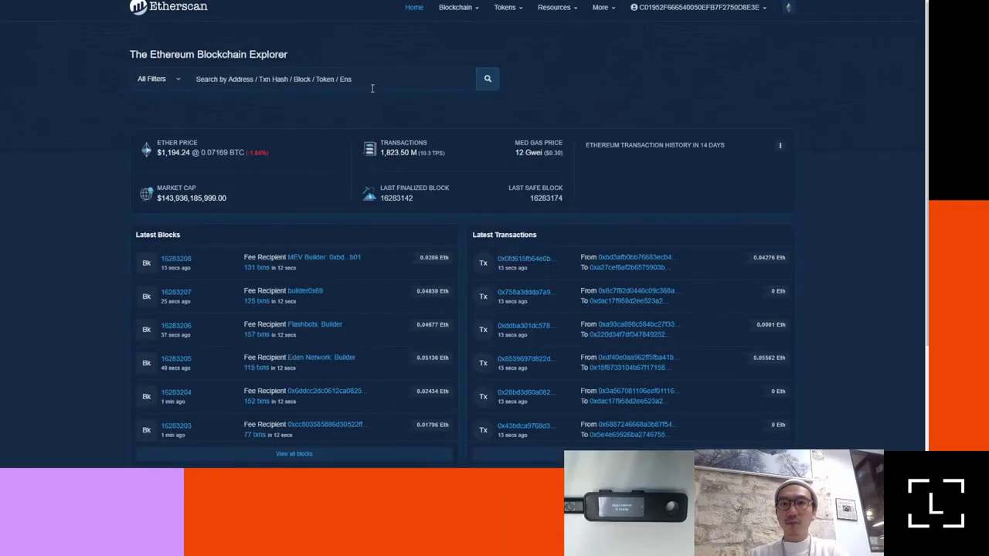
{"action": "left_click", "coordinate": [638, 268]}
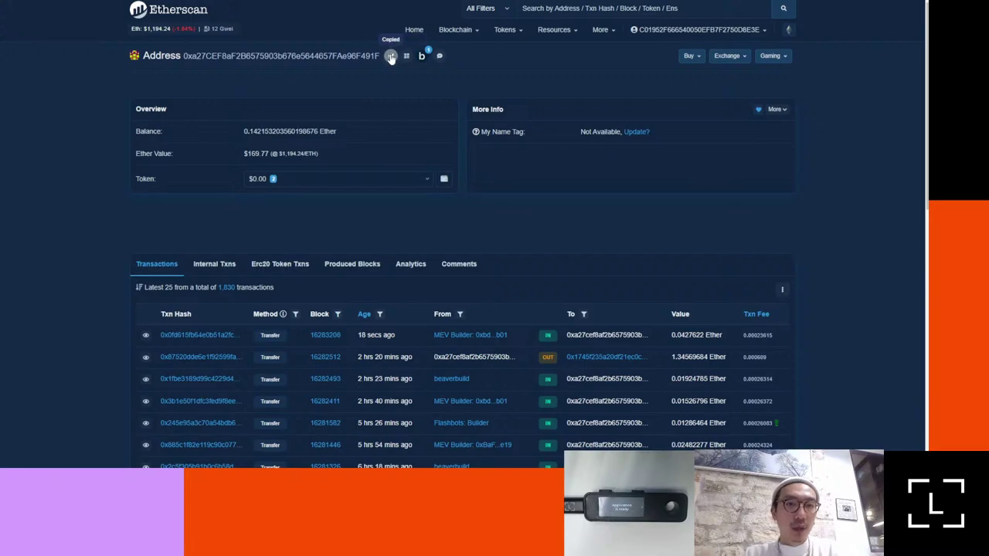
{"action": "key", "text": "alt+Tab"}
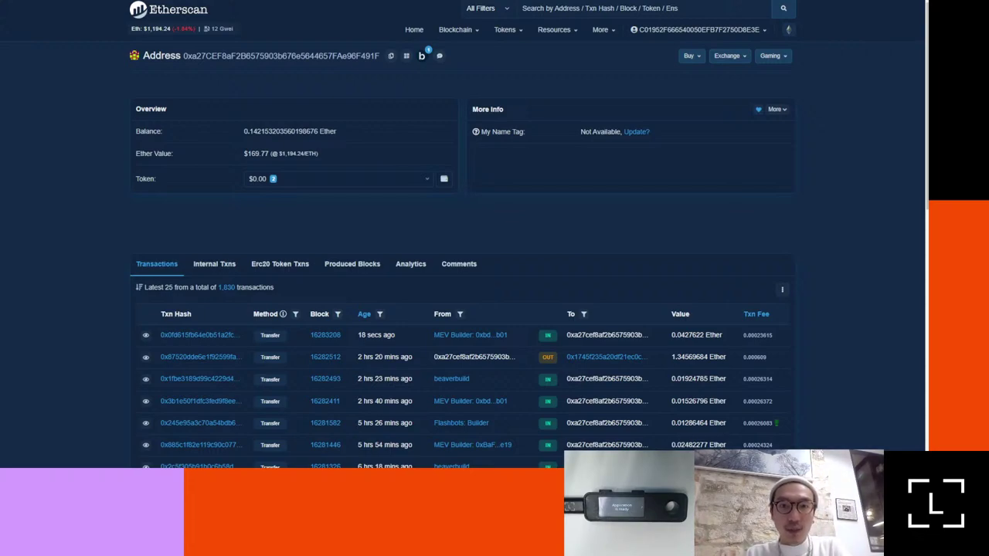
Step: Search Google for 'ledger support crypto.com' in a new tab
{"action": "key", "text": "ctrl+t"}
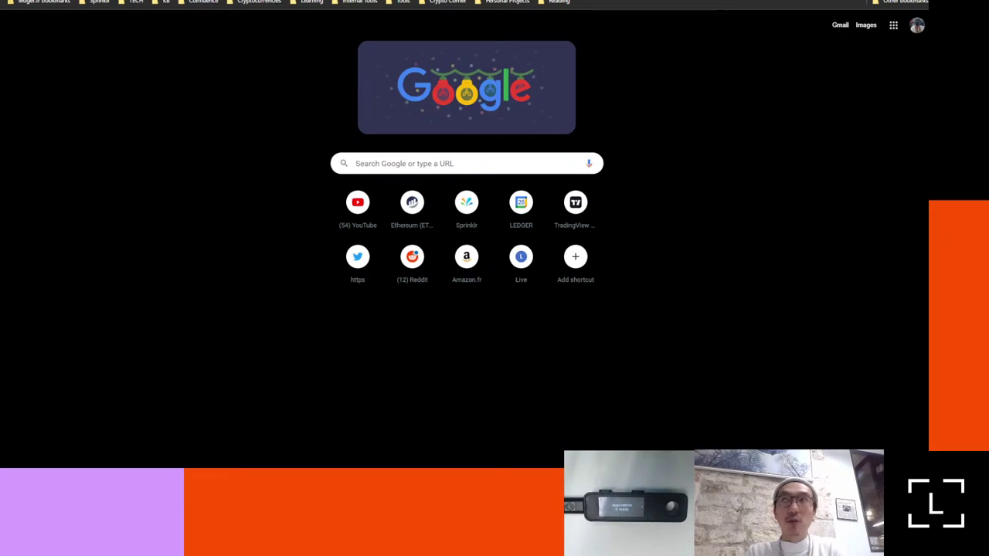
{"action": "left_click", "coordinate": [351, 2]}
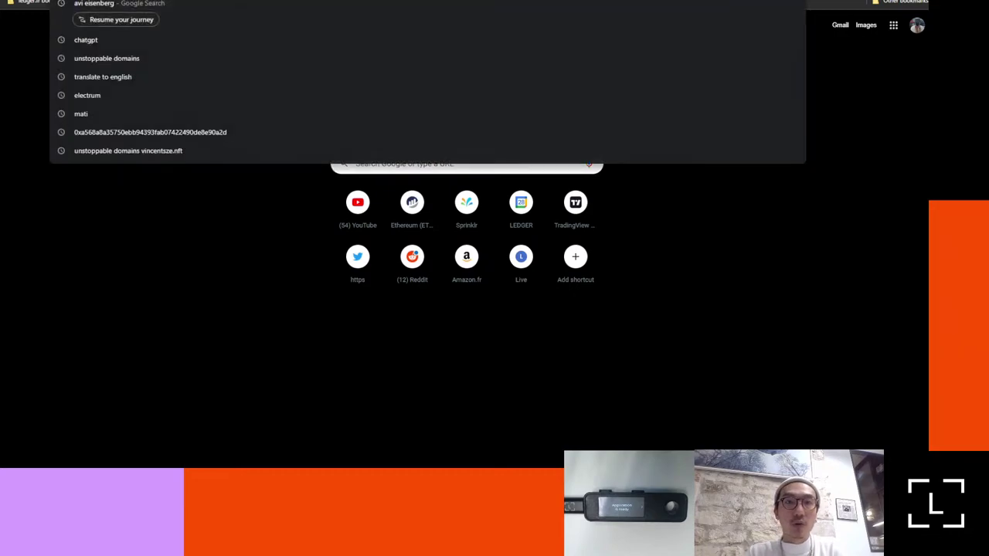
{"action": "key", "text": "Escape"}
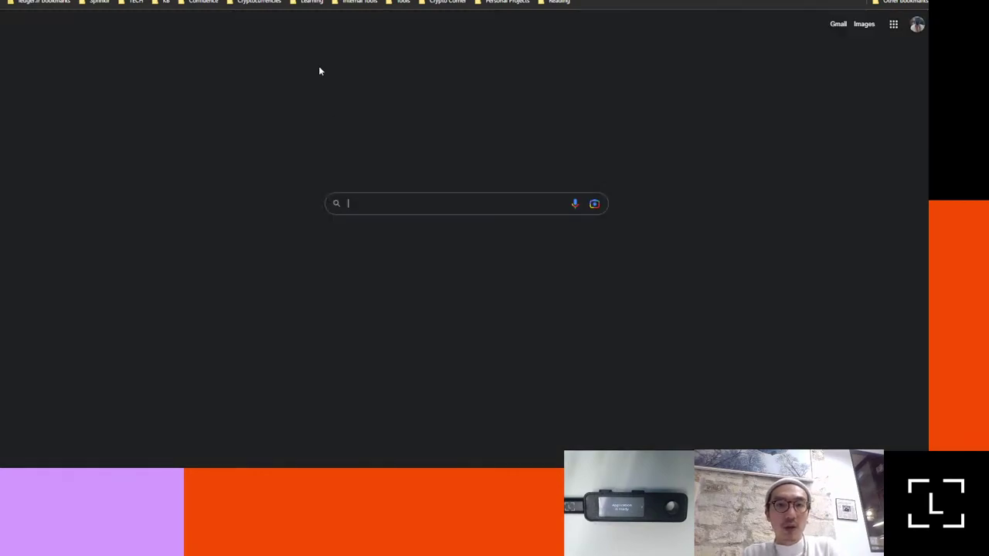
{"action": "type", "text": "ledger syu"}
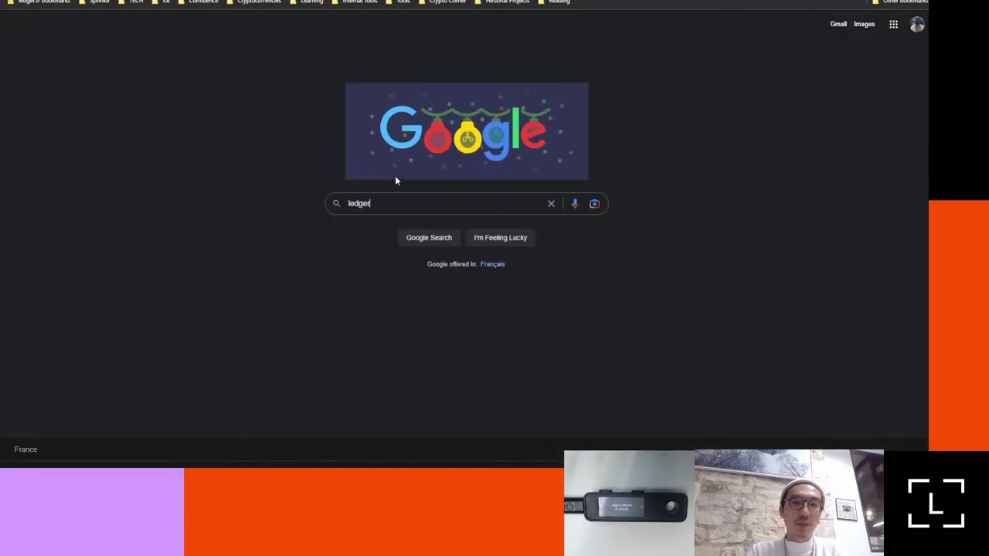
{"action": "key", "text": "BackSpace"}
{"action": "key", "text": "BackSpace"}
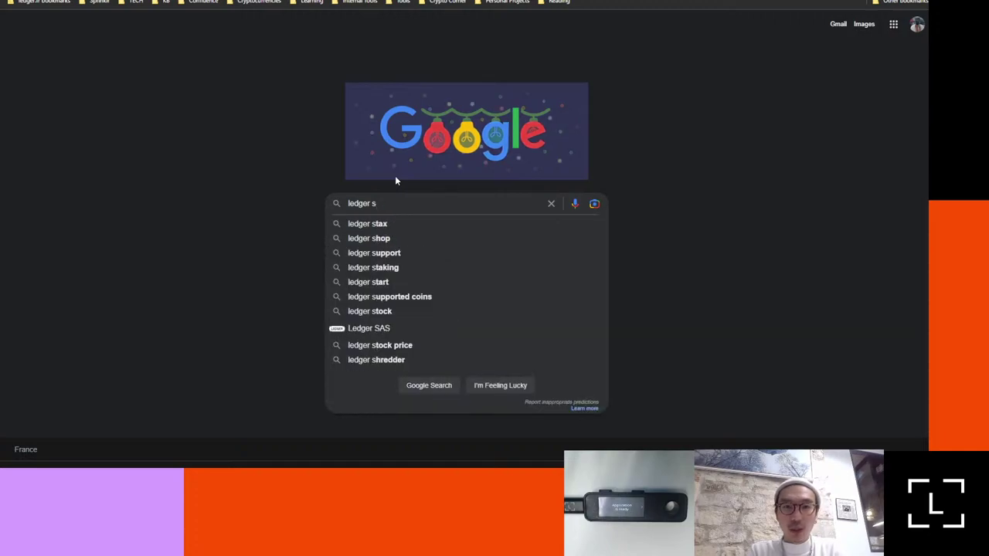
{"action": "type", "text": "upport crypto,c"}
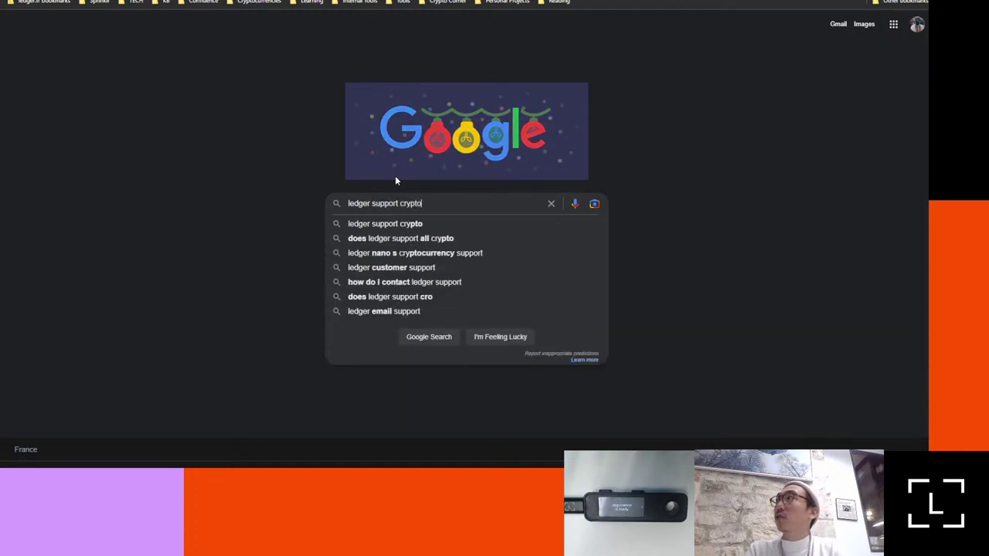
{"action": "key", "text": "BackSpace"}
{"action": "key", "text": "BackSpace"}
{"action": "type", "text": ".com"}
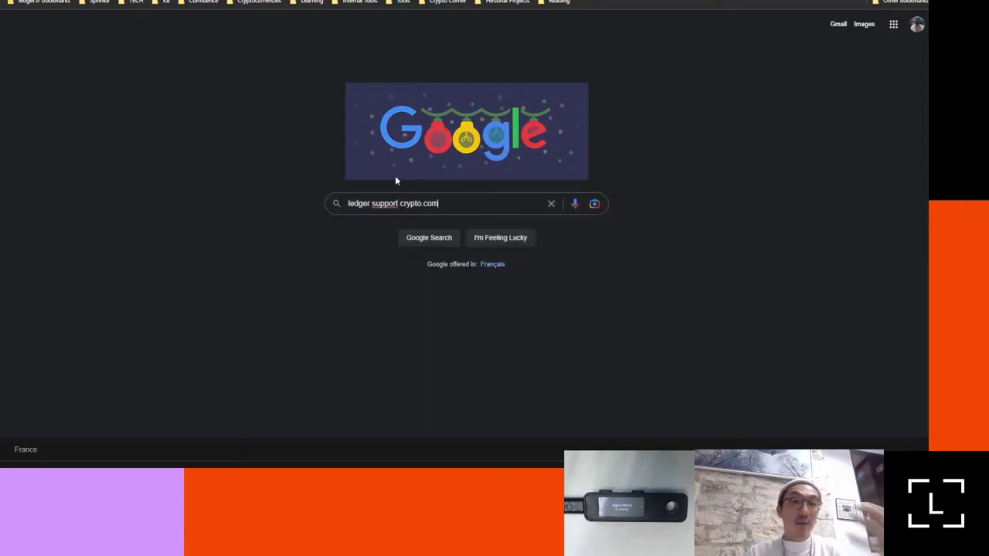
{"action": "key", "text": "Return"}
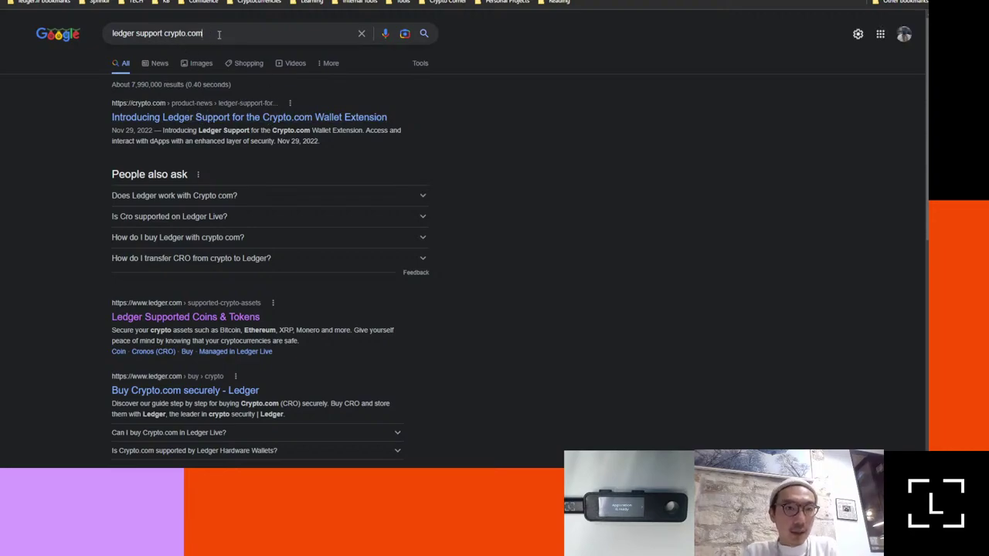
Step: Refine the search to 'does ledger support crypto.com withdraw'
{"action": "double_click", "coordinate": [219, 34]}
{"action": "key", "text": "Down"}
{"action": "type", "text": "withdraw"}
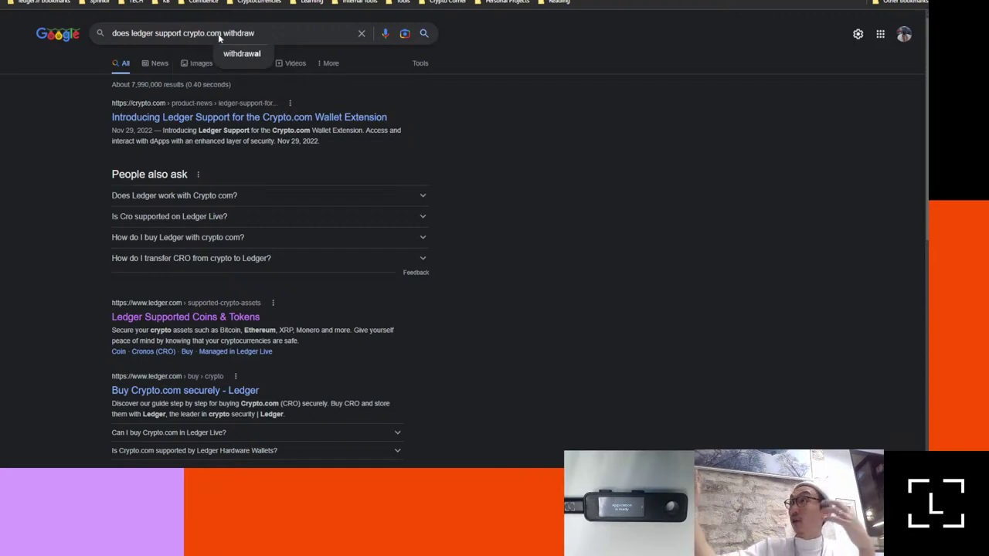
{"action": "key", "text": "Return"}
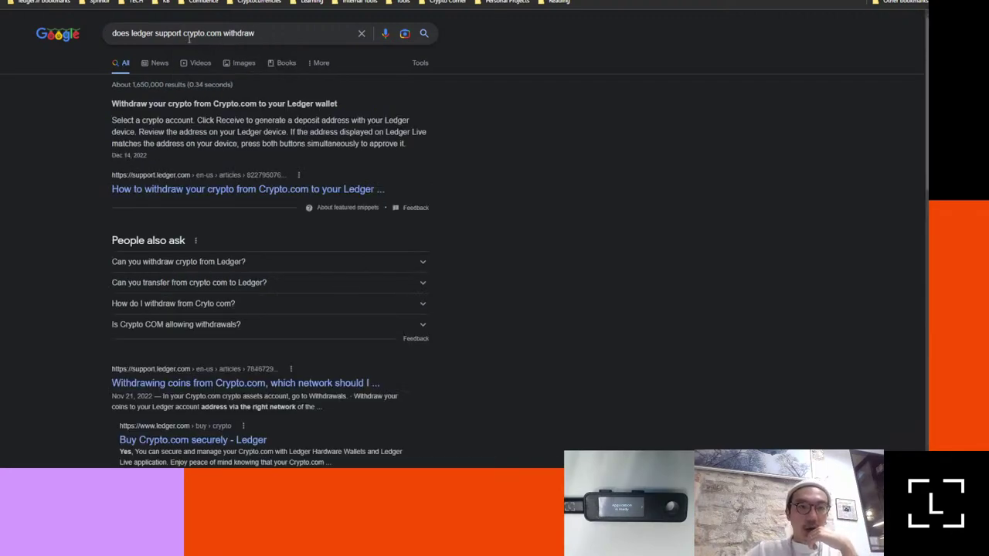
Step: Open 'Withdraw your crypto from Crypto.com to your Ledger wallet' and scroll through its steps
{"action": "left_click", "coordinate": [146, 191]}
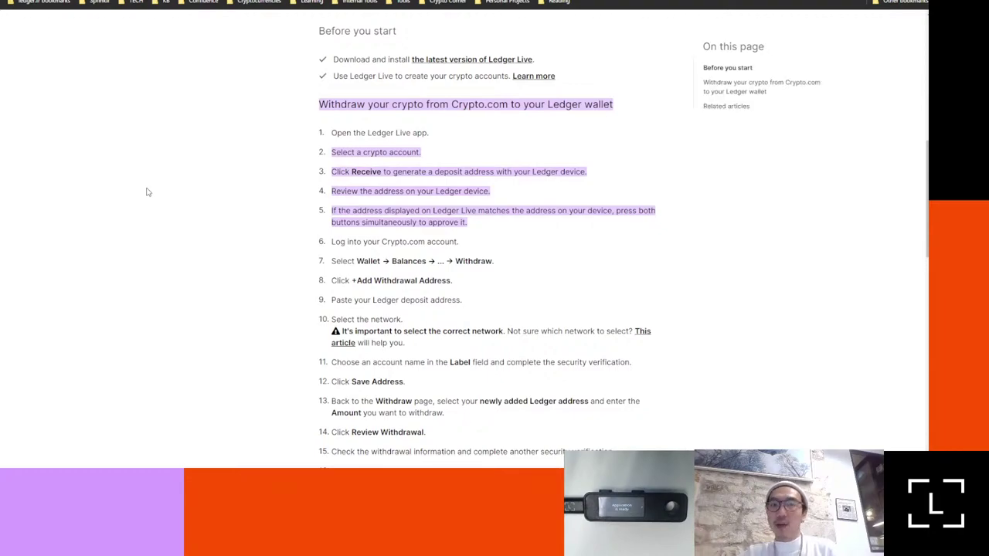
{"action": "scroll", "coordinate": [149, 160], "scroll_direction": "down", "scroll_amount": 1}
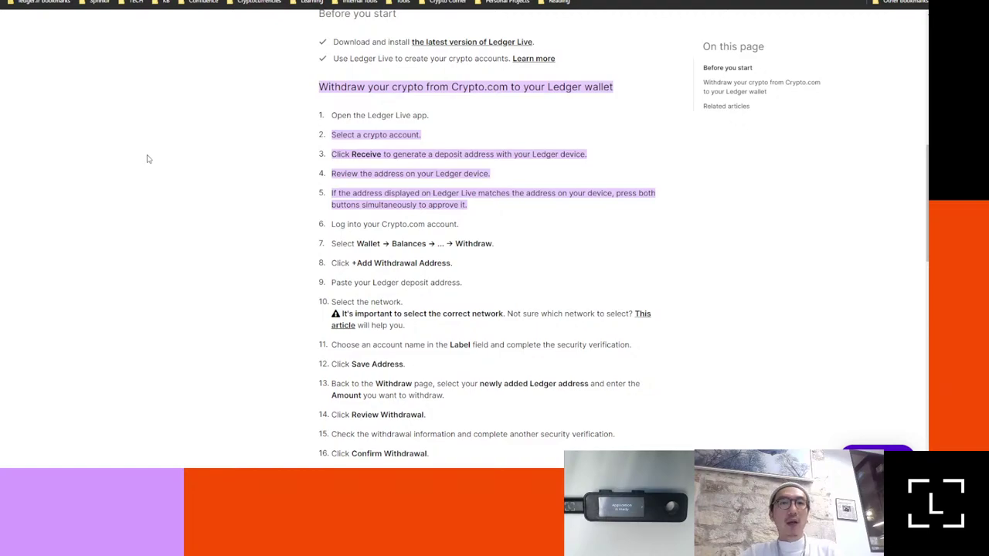
{"action": "scroll", "coordinate": [150, 159], "scroll_direction": "down", "scroll_amount": 2}
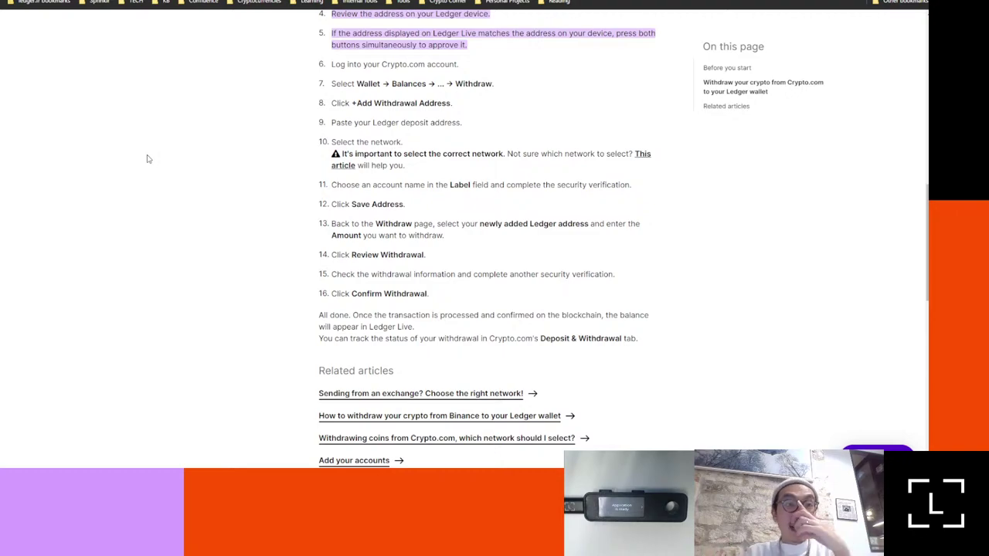
Step: Copy the wallet address from Etherscan and search it on polygonscan.com in a new tab
{"action": "key", "text": "ctrl+Tab"}
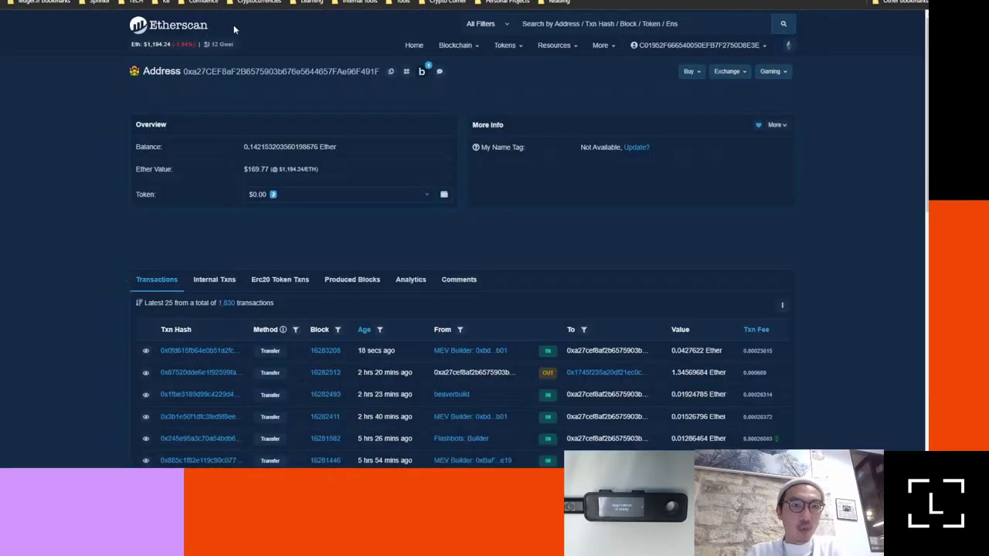
{"action": "left_click", "coordinate": [390, 74]}
{"action": "key", "text": "ctrl+t"}
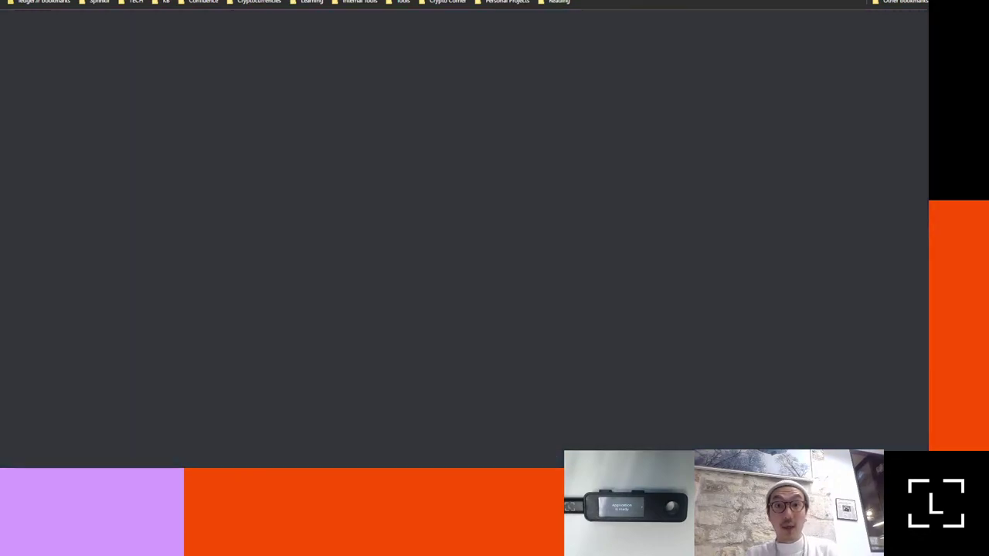
{"action": "type", "text": "poly"}
{"action": "key", "text": "Escape"}
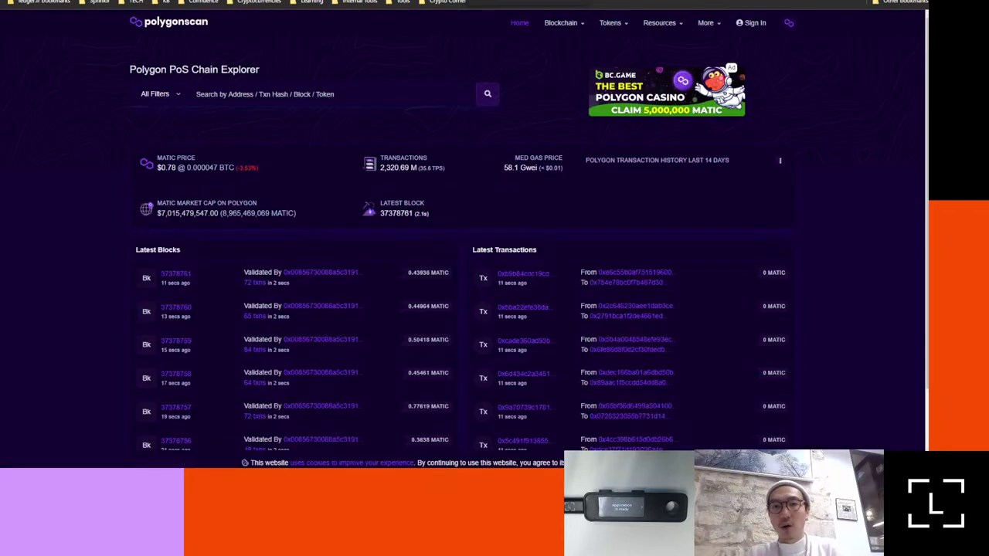
{"action": "key", "text": "ctrl+v"}
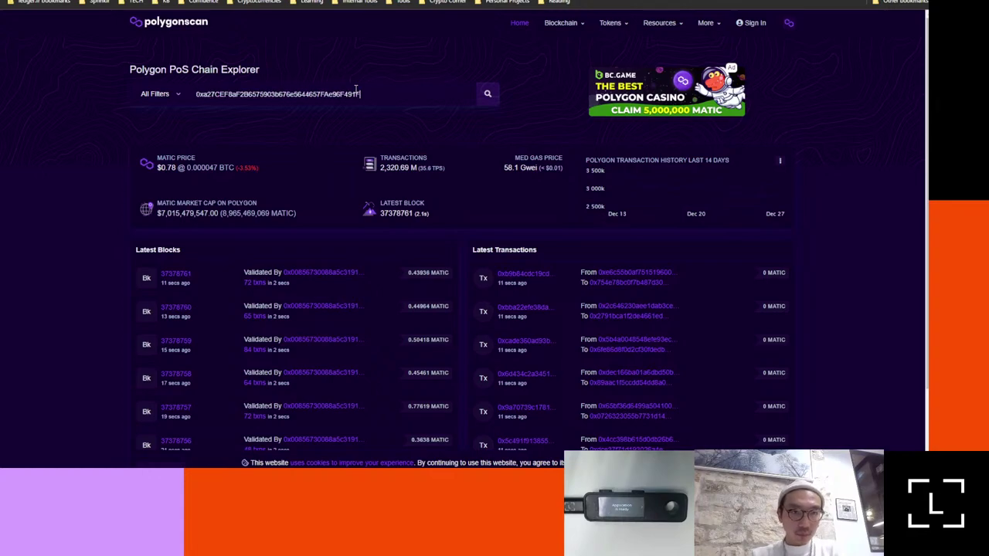
{"action": "key", "text": "Return"}
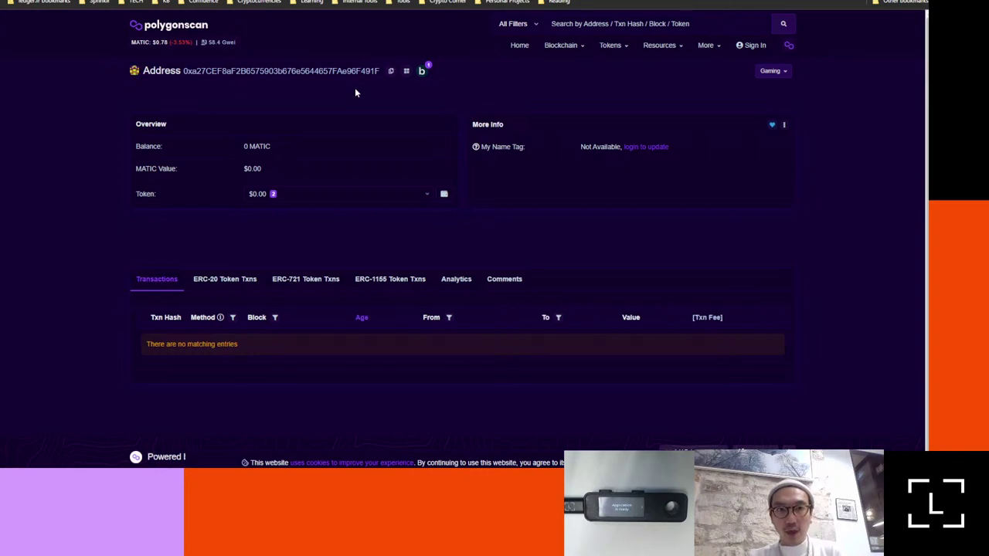
{"action": "left_click", "coordinate": [264, 4]}
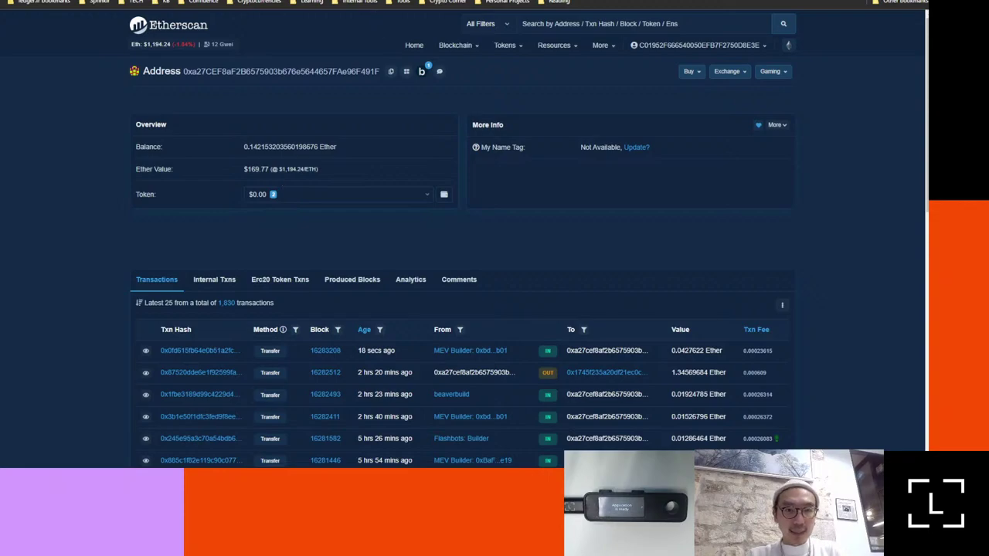
{"action": "key", "text": "alt+Left"}
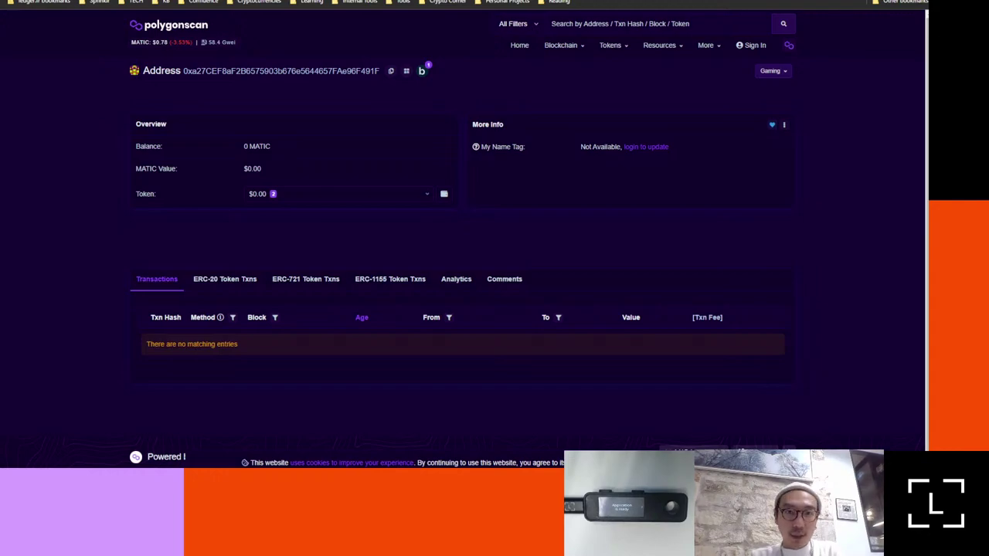
{"action": "key", "text": "ctrl+l"}
Step: Open bscscan.com and search it for the pasted wallet address
{"action": "key", "text": "Escape"}
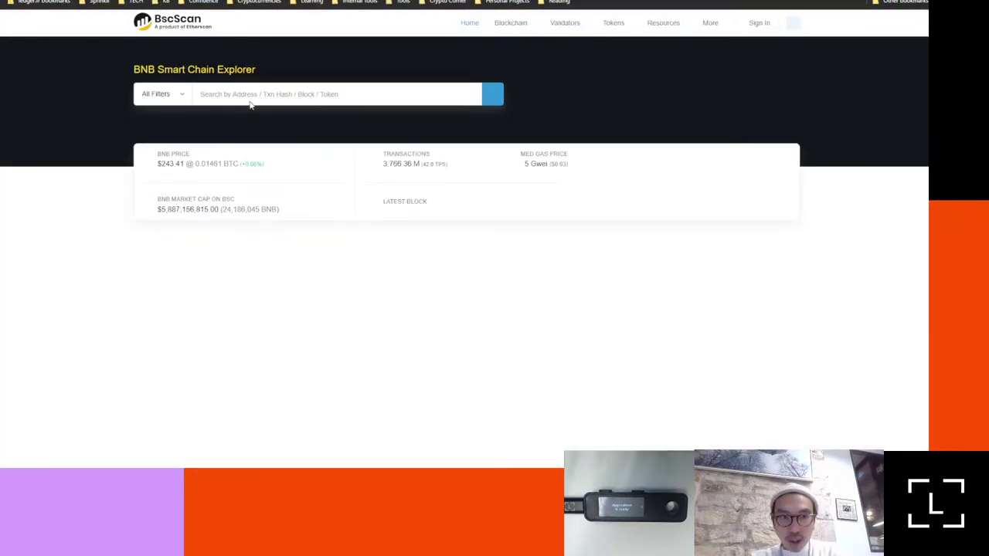
{"action": "left_click", "coordinate": [246, 98]}
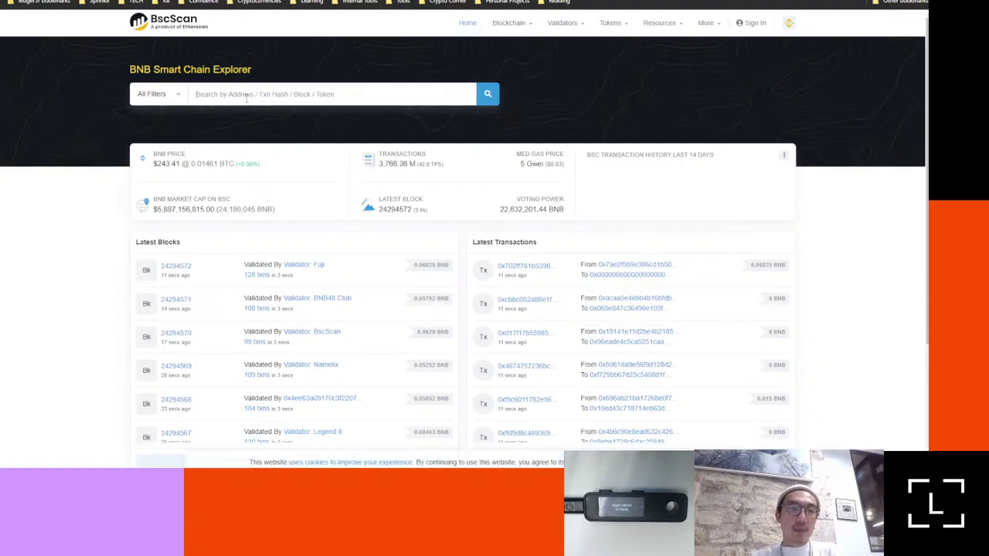
{"action": "key", "text": "ctrl+v"}
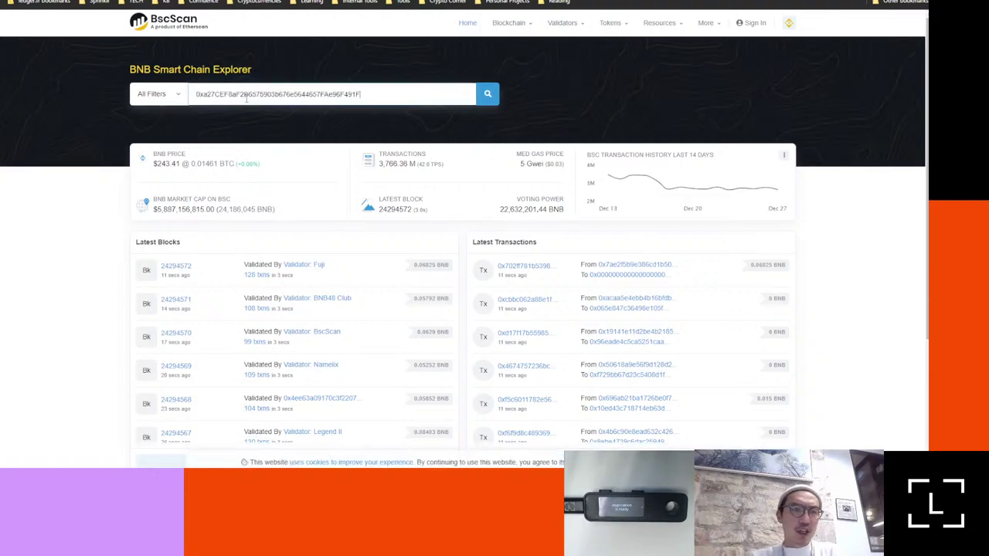
{"action": "key", "text": "Return"}
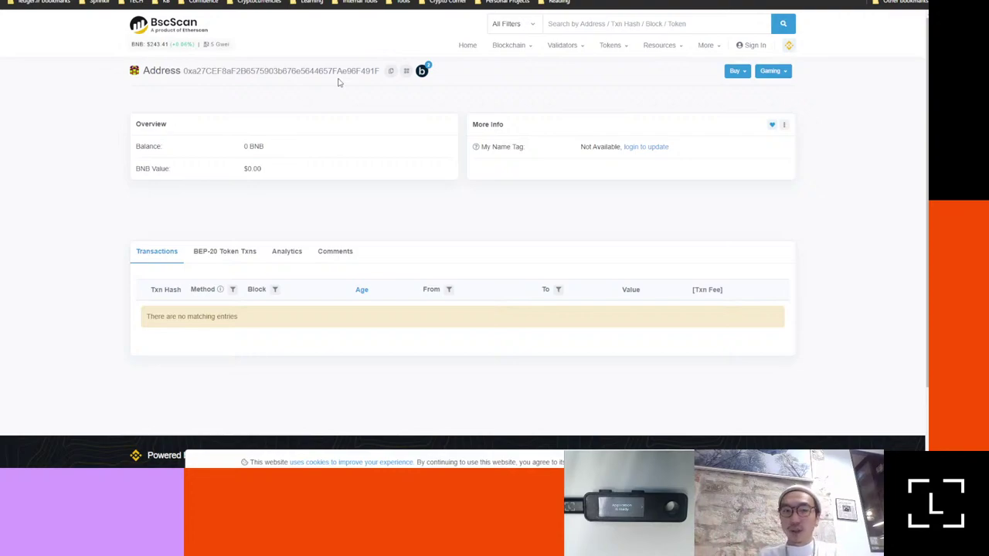
Step: Switch back to the Etherscan tab showing the 0.1421532 Ether balance
{"action": "right_click", "coordinate": [275, 1]}
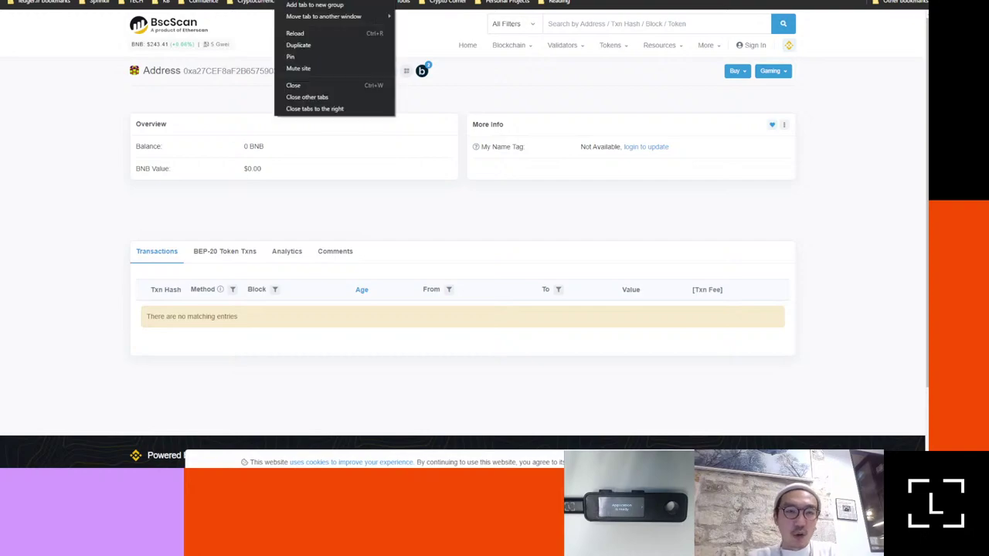
{"action": "left_click", "coordinate": [293, 85]}
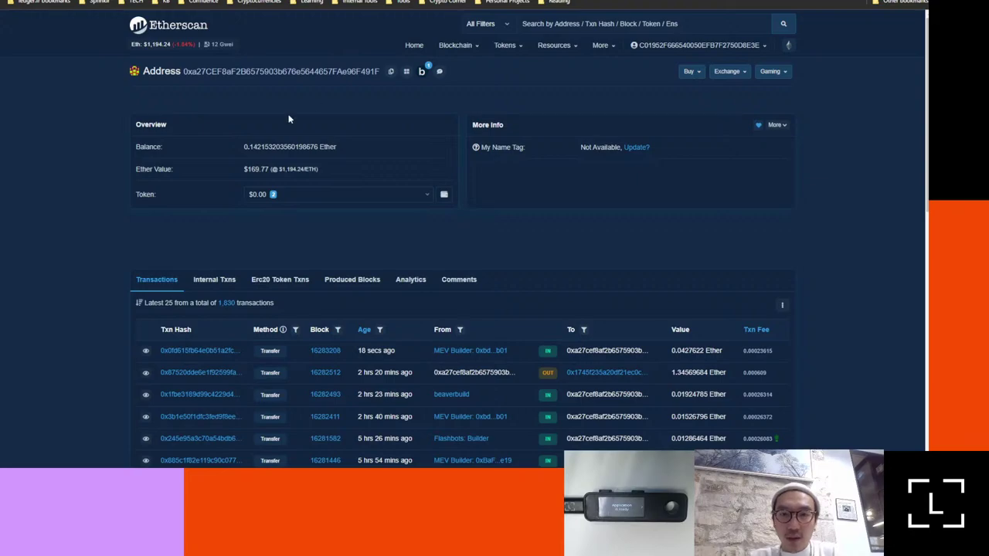
Step: View the wallet's two Erc20 Token Txns, then switch back to the BscScan tab
{"action": "left_click", "coordinate": [296, 286]}
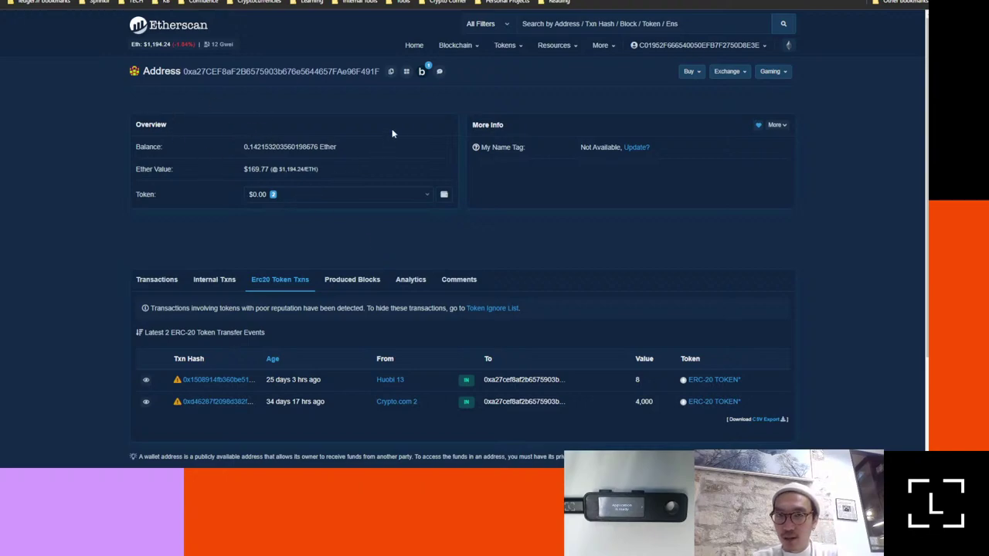
{"action": "key", "text": "ctrl+Tab"}
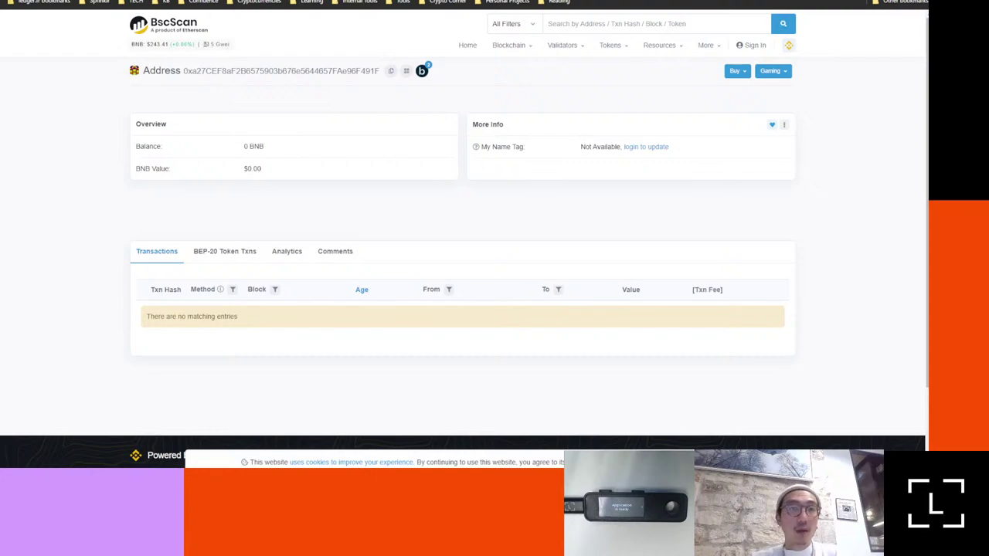
{"action": "key", "text": "ctrl+l"}
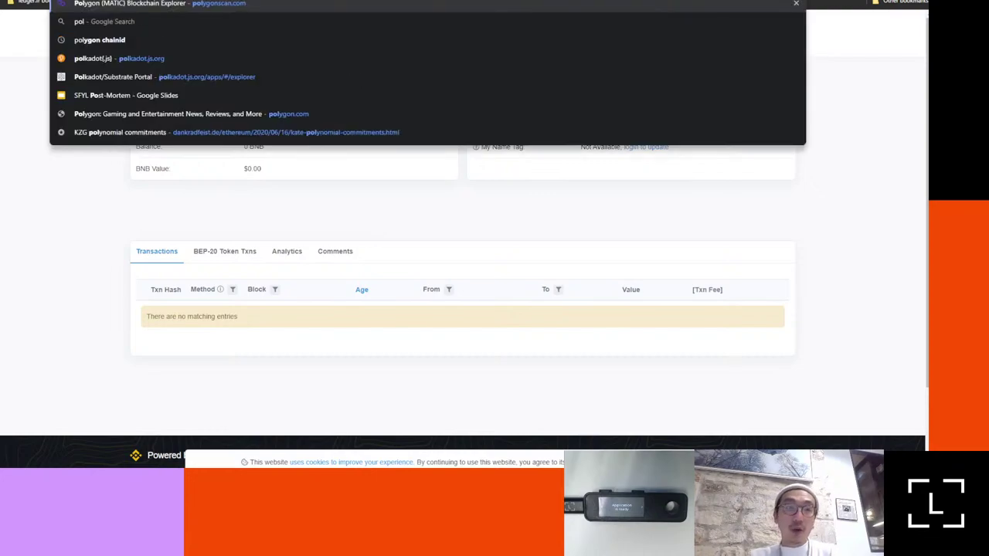
{"action": "key", "text": "Escape"}
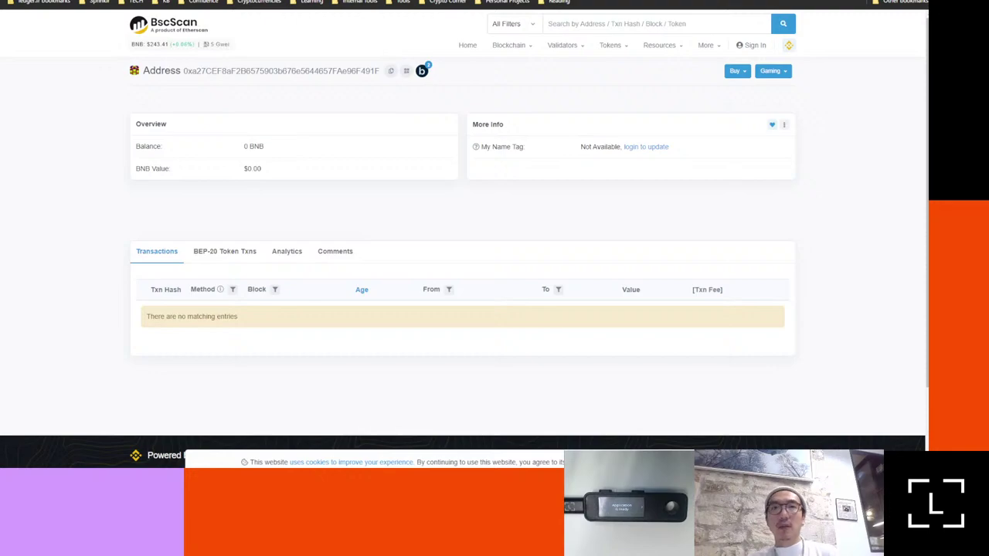
Step: Switch to the Polygonscan tab showing the Polygon PoS Chain Explorer home page
{"action": "key", "text": "ctrl+Tab"}
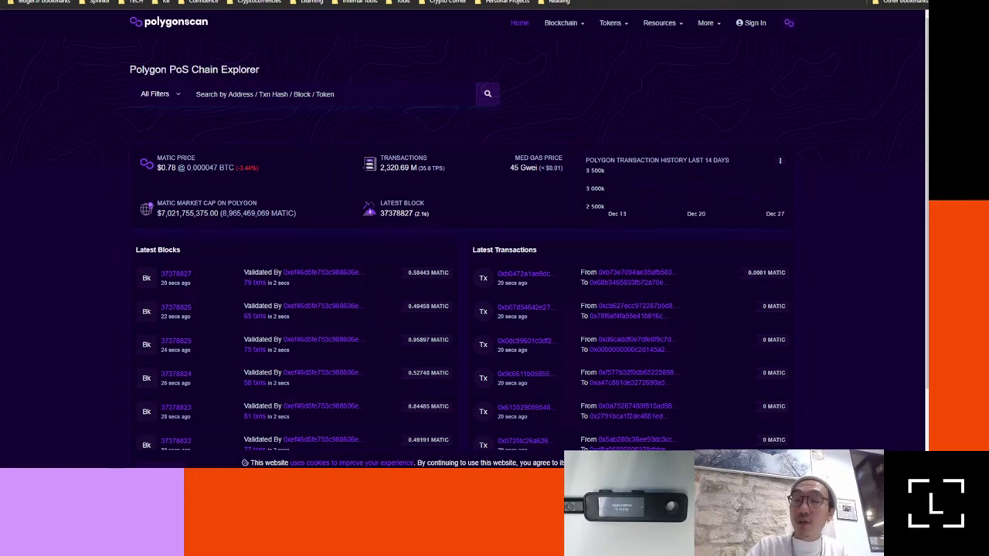
Step: Move off the Crypto.com withdrawal help article and back to the AnySwap Router tab
{"action": "key", "text": "ctrl+Tab"}
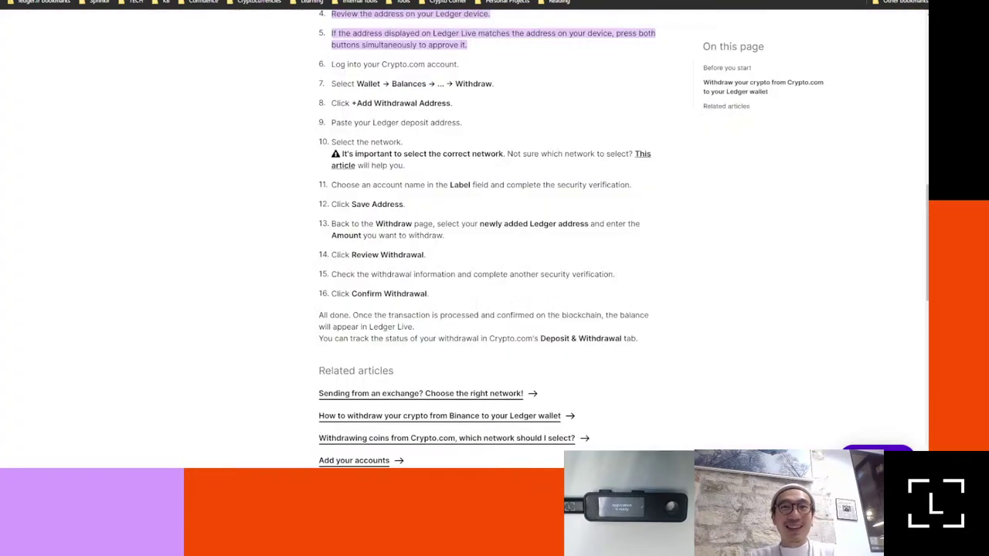
{"action": "key", "text": "ctrl+l"}
{"action": "type", "text": "any"}
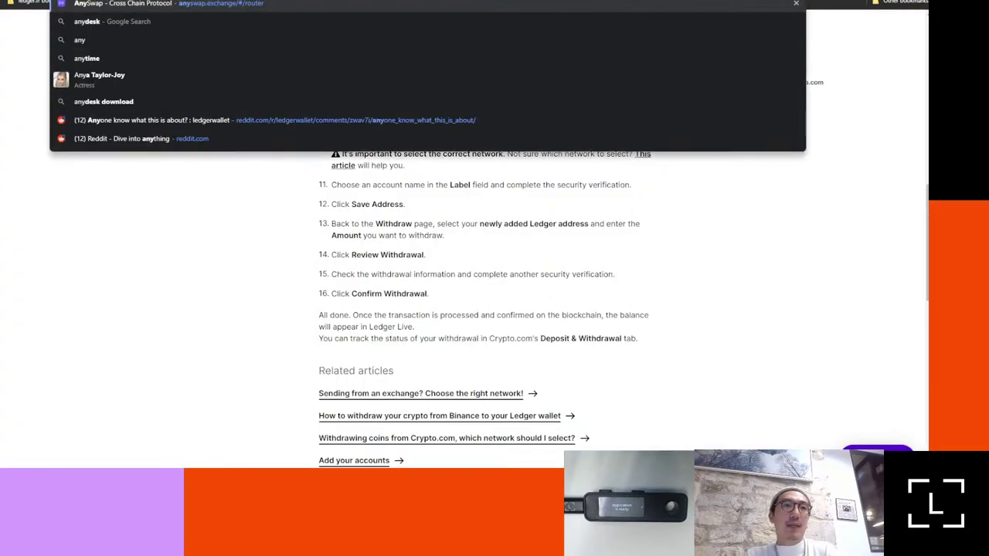
{"action": "key", "text": "Escape"}
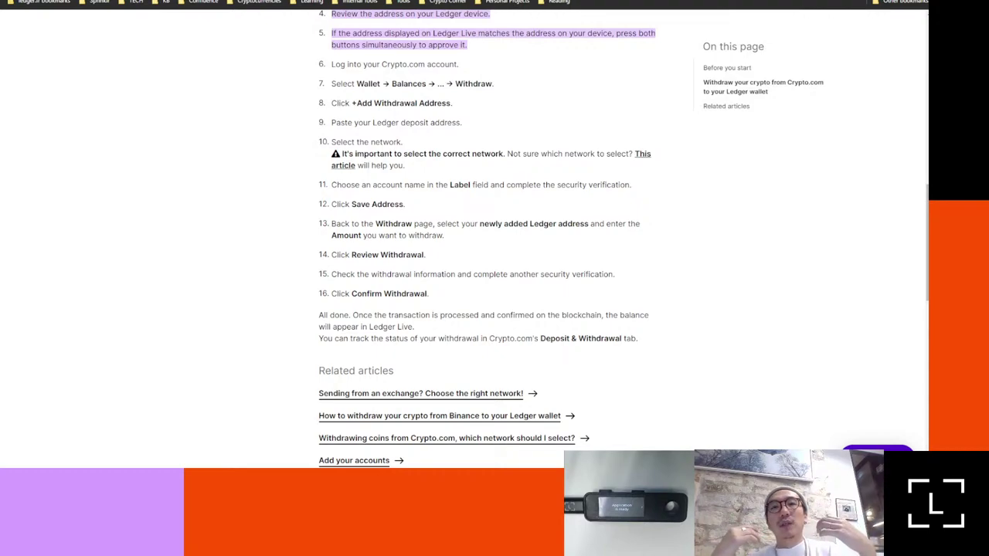
{"action": "key", "text": "ctrl+Tab"}
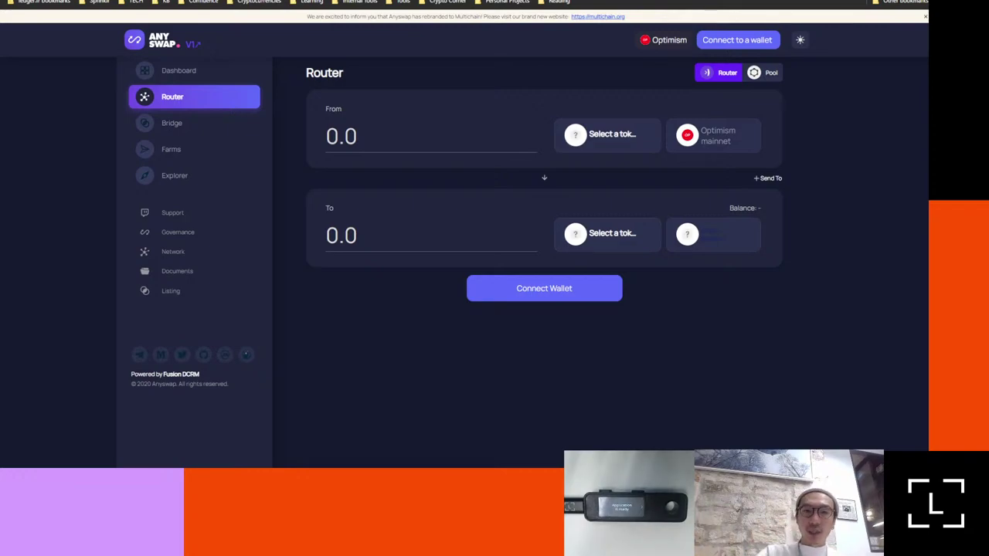
Step: Pick BNB CHAIN mainnet from the From network list to replace Optimism
{"action": "left_click", "coordinate": [714, 136]}
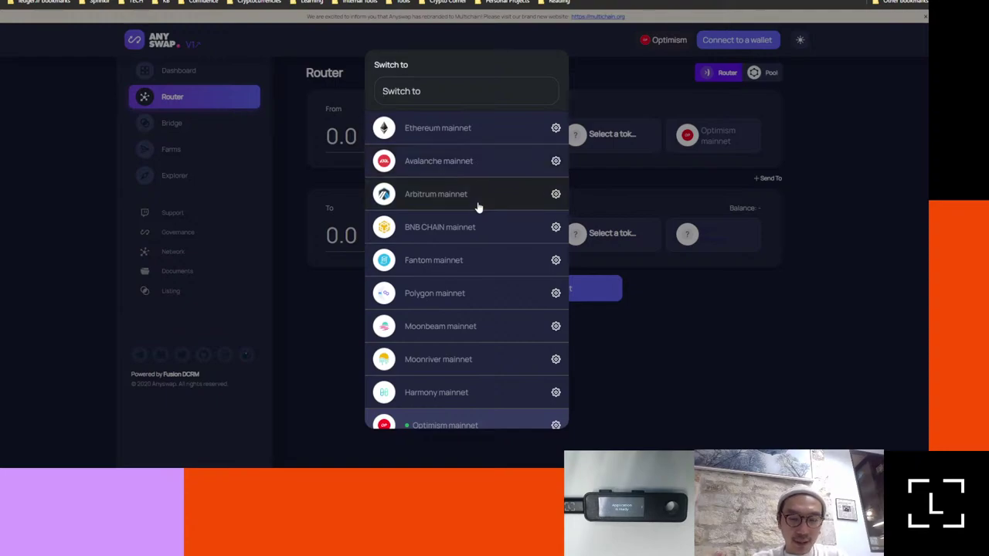
{"action": "scroll", "coordinate": [477, 224], "scroll_direction": "down", "scroll_amount": 3}
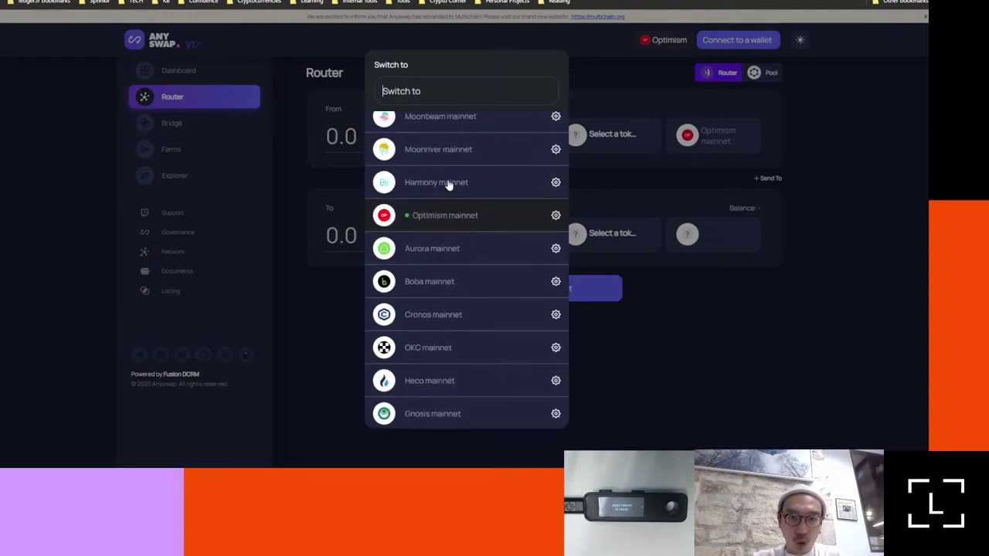
{"action": "scroll", "coordinate": [451, 185], "scroll_direction": "up", "scroll_amount": 3}
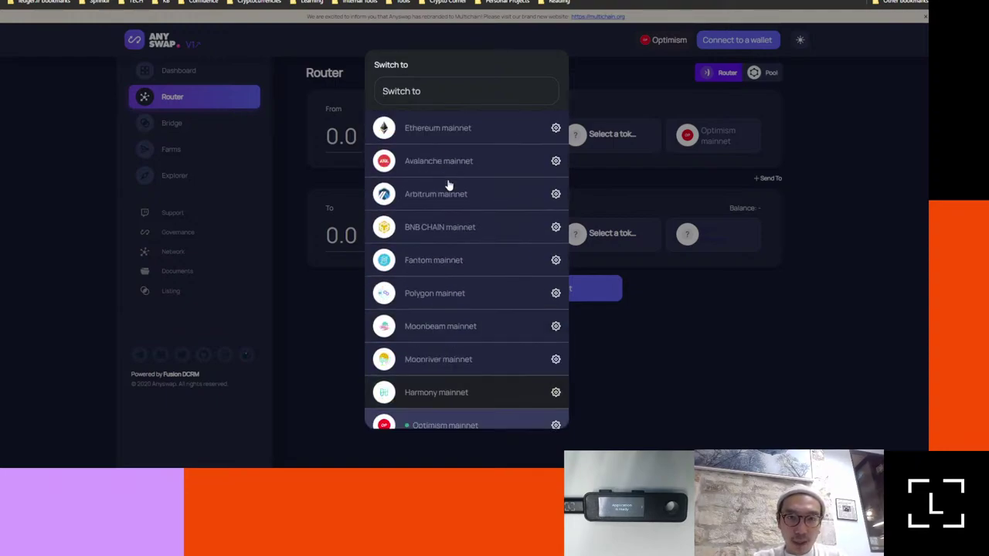
{"action": "left_click", "coordinate": [444, 232]}
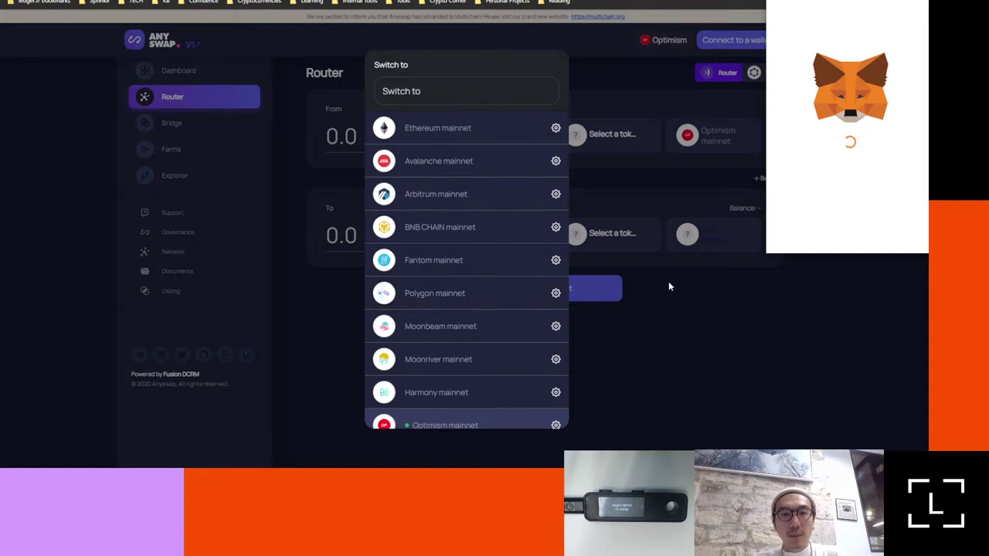
Step: Choose to keep waiting on the unresponsive MetaMask page
{"action": "scroll", "coordinate": [417, 360], "scroll_direction": "down", "scroll_amount": 3}
{"action": "scroll", "coordinate": [417, 359], "scroll_direction": "up", "scroll_amount": 3}
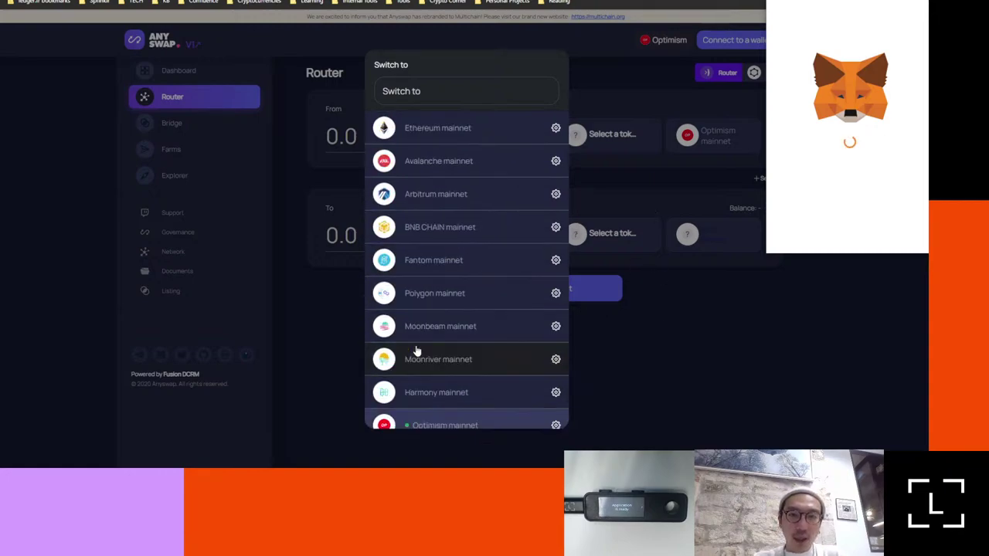
{"action": "scroll", "coordinate": [415, 350], "scroll_direction": "down", "scroll_amount": 1}
{"action": "scroll", "coordinate": [415, 350], "scroll_direction": "down", "scroll_amount": 2}
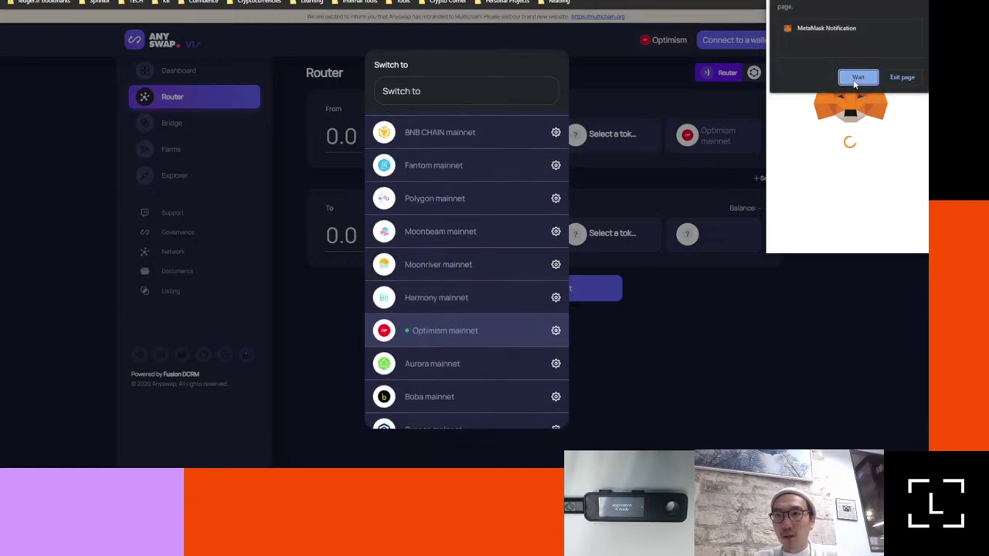
{"action": "left_click", "coordinate": [857, 80]}
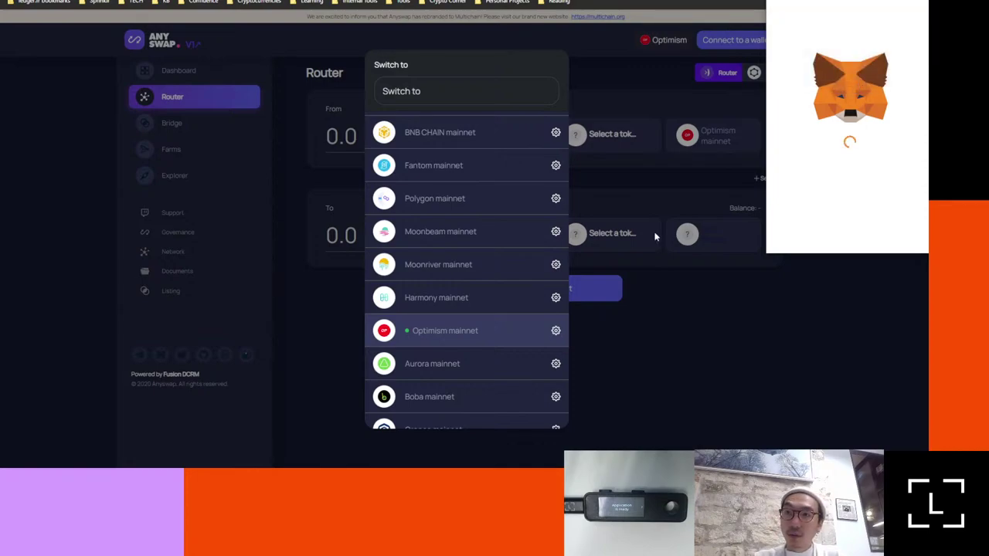
Step: Unlock MetaMask with the wallet password to reveal the Chain ID 56 request
{"action": "scroll", "coordinate": [483, 311], "scroll_direction": "down", "scroll_amount": 3}
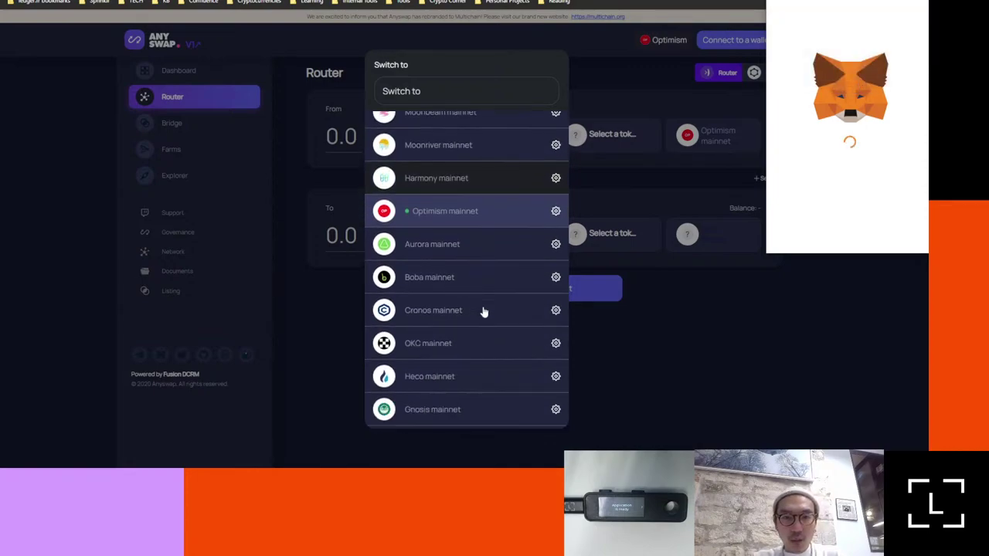
{"action": "scroll", "coordinate": [483, 312], "scroll_direction": "down", "scroll_amount": 2}
{"action": "scroll", "coordinate": [483, 311], "scroll_direction": "up", "scroll_amount": 5}
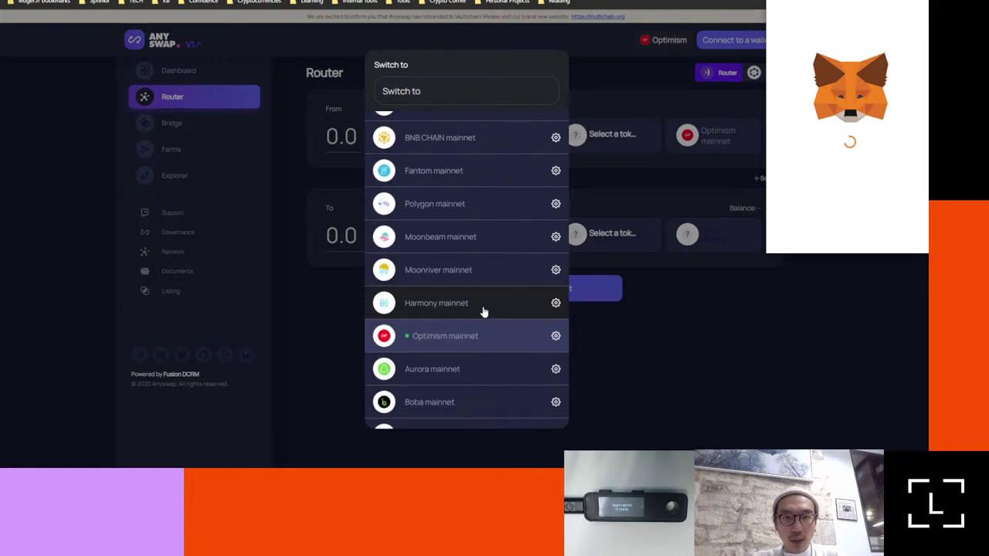
{"action": "scroll", "coordinate": [483, 312], "scroll_direction": "up", "scroll_amount": 2}
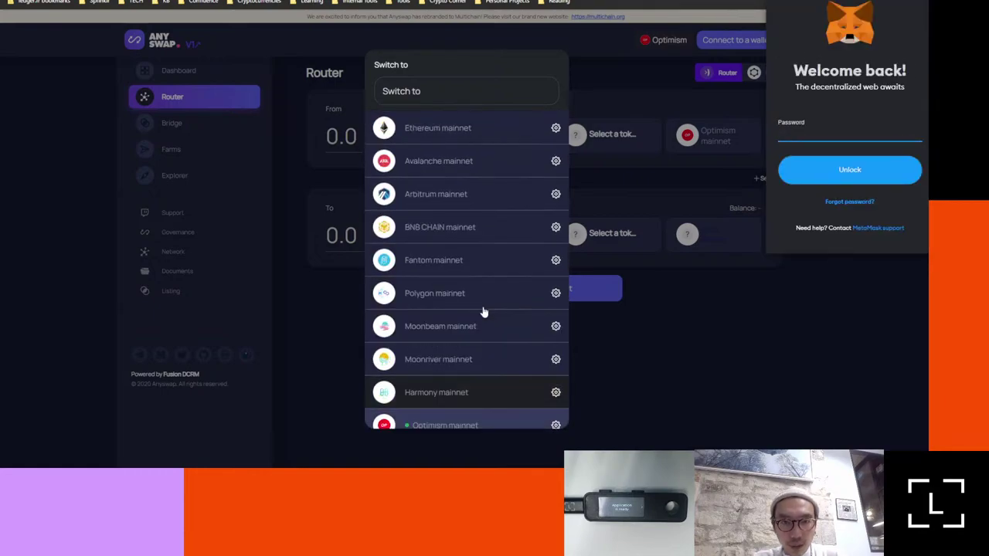
{"action": "type", "text": "********"}
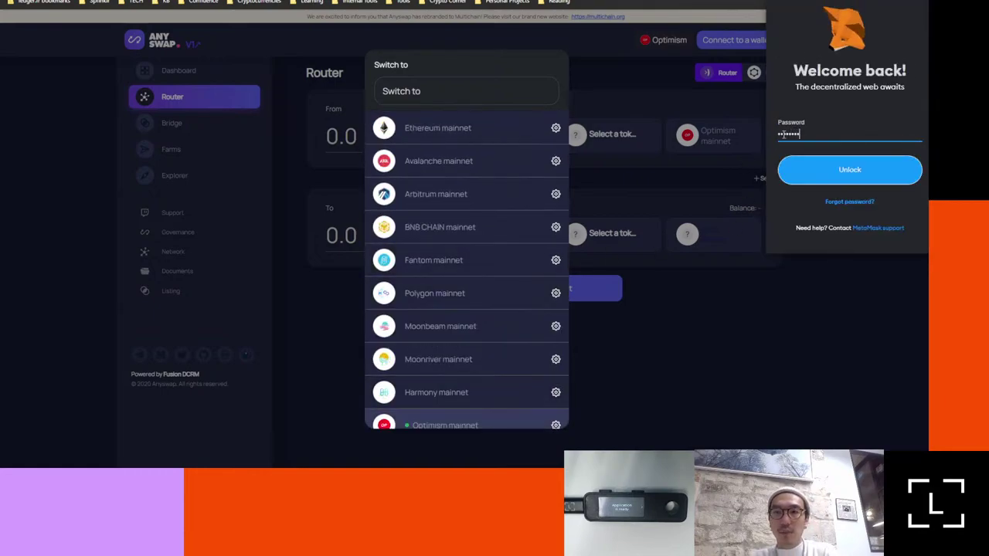
{"action": "key", "text": "Return"}
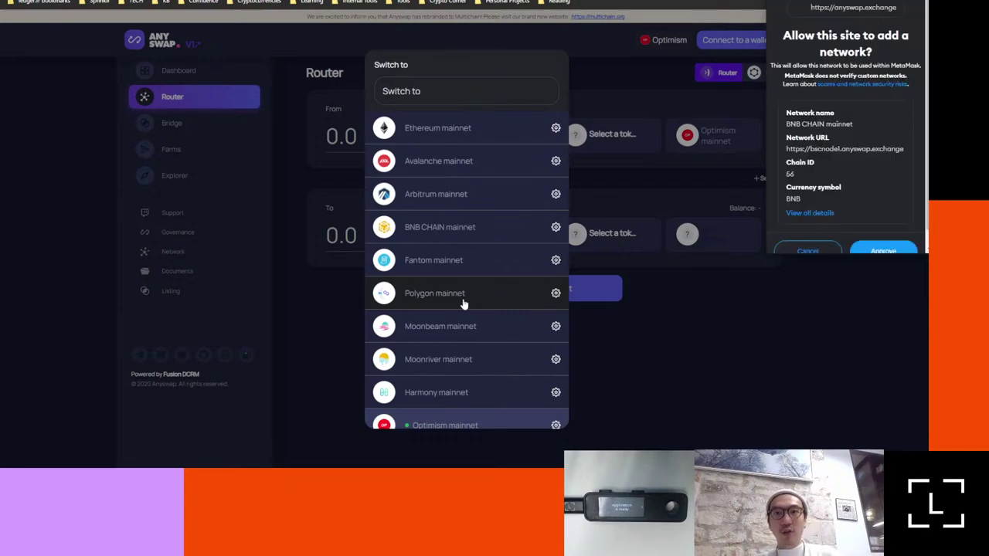
Step: Approve adding BNB CHAIN mainnet in MetaMask, switch to it, and dismiss the confirmation
{"action": "scroll", "coordinate": [869, 152], "scroll_direction": "down", "scroll_amount": 5}
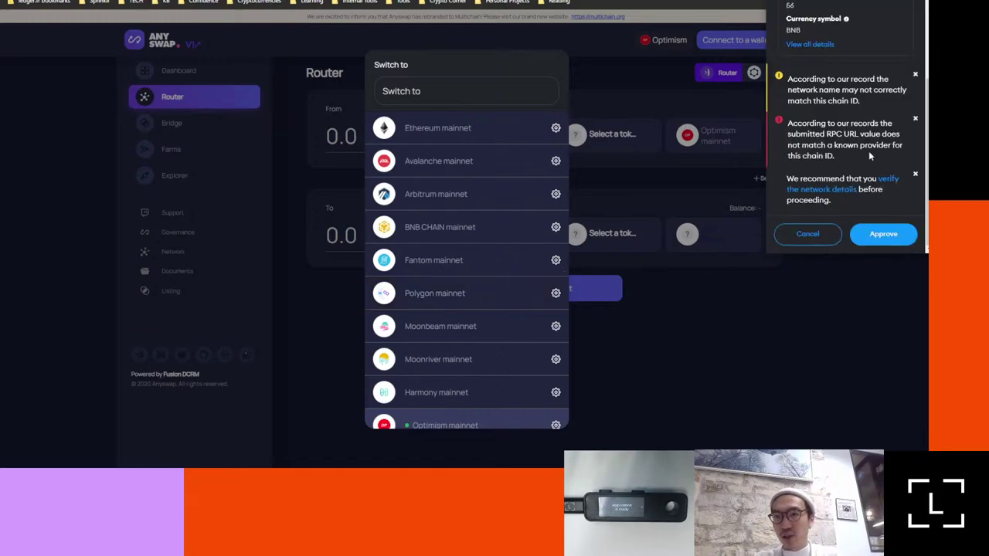
{"action": "left_click", "coordinate": [887, 236]}
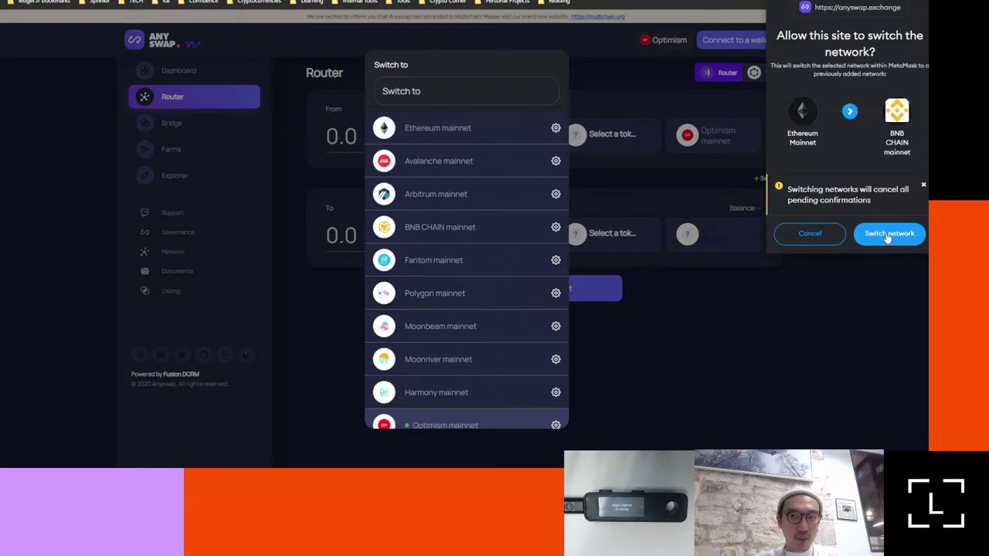
{"action": "left_click", "coordinate": [886, 235]}
{"action": "left_click", "coordinate": [887, 232]}
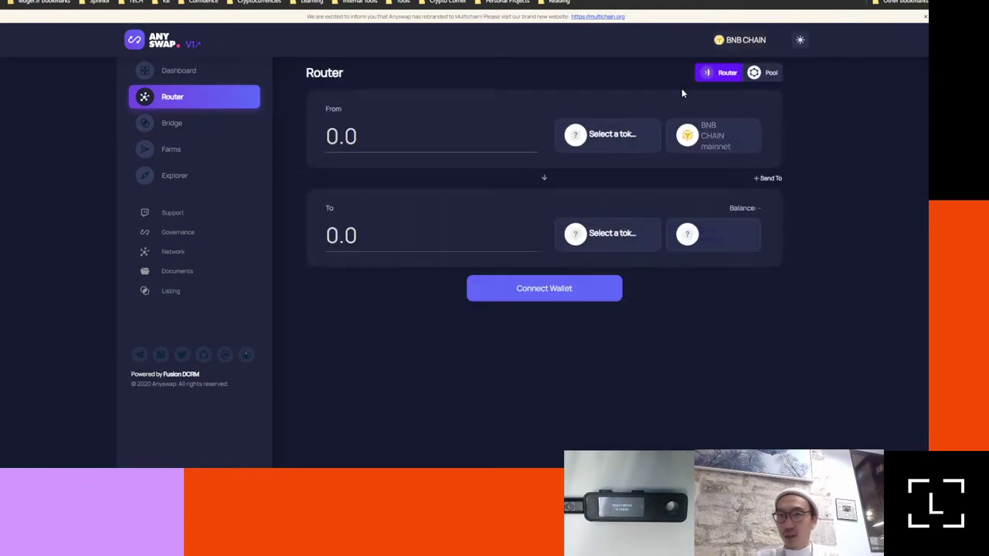
Step: Bring up the destination network list to choose Polygon mainnet
{"action": "left_click", "coordinate": [724, 245]}
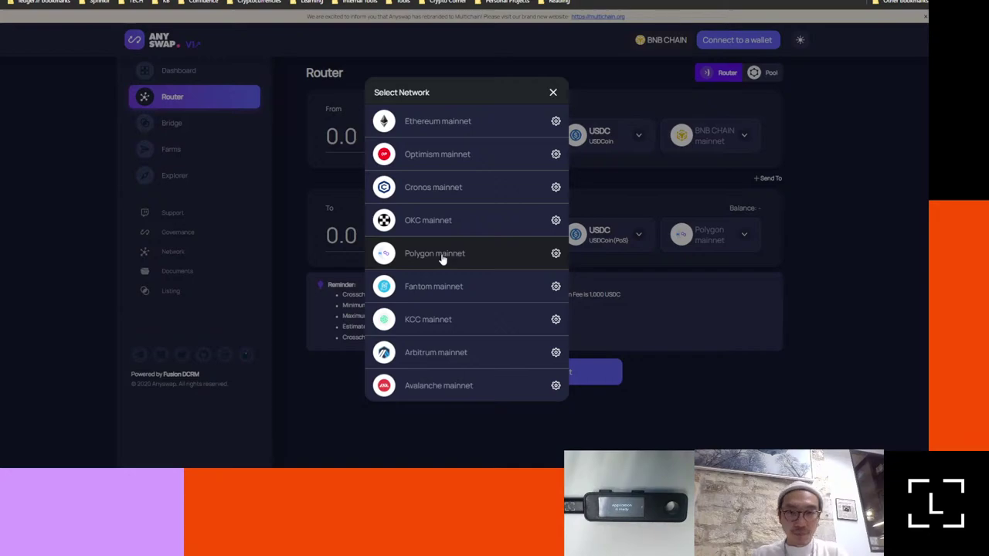
Step: Close the network and token pickers, keeping USDC on BNB CHAIN to USDC (PoS) on Polygon
{"action": "left_click", "coordinate": [553, 92]}
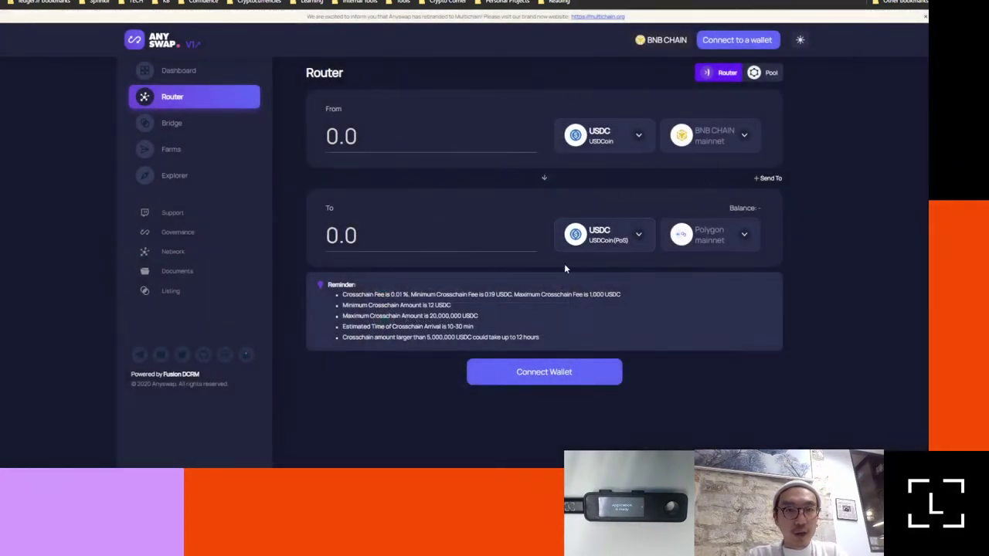
{"action": "left_click", "coordinate": [593, 137]}
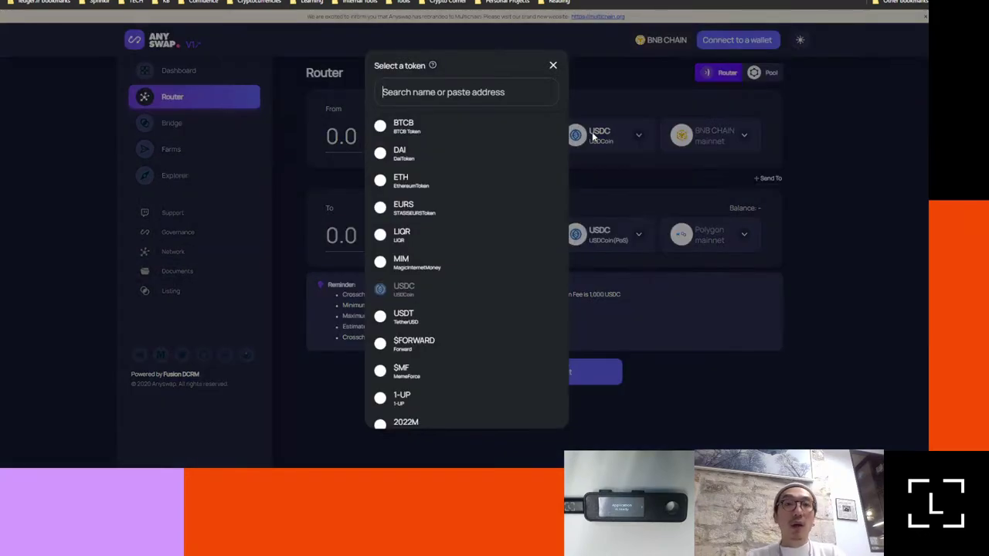
{"action": "left_click", "coordinate": [836, 212]}
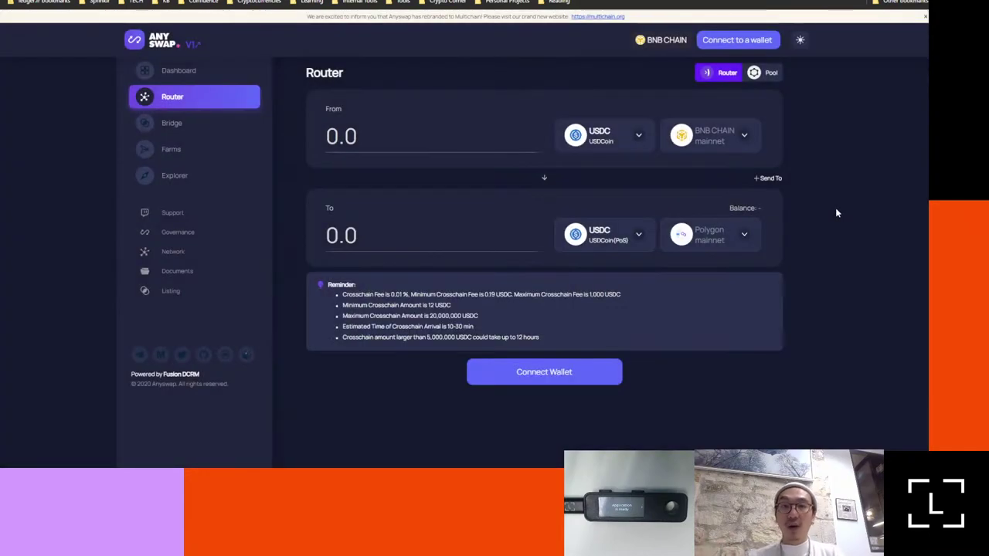
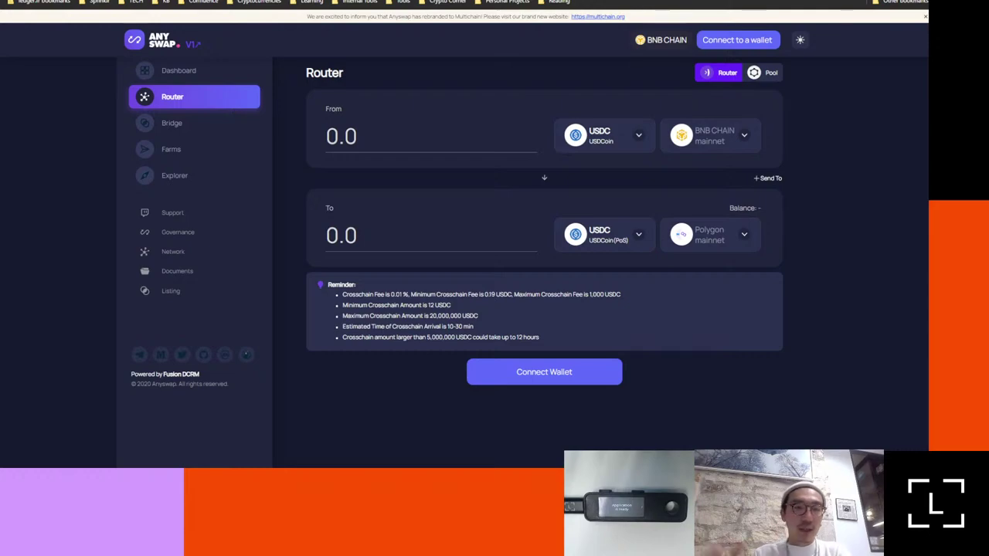
Step: Go to the uniswap.org homepage and launch the Uniswap swap app
{"action": "key", "text": "ctrl+l"}
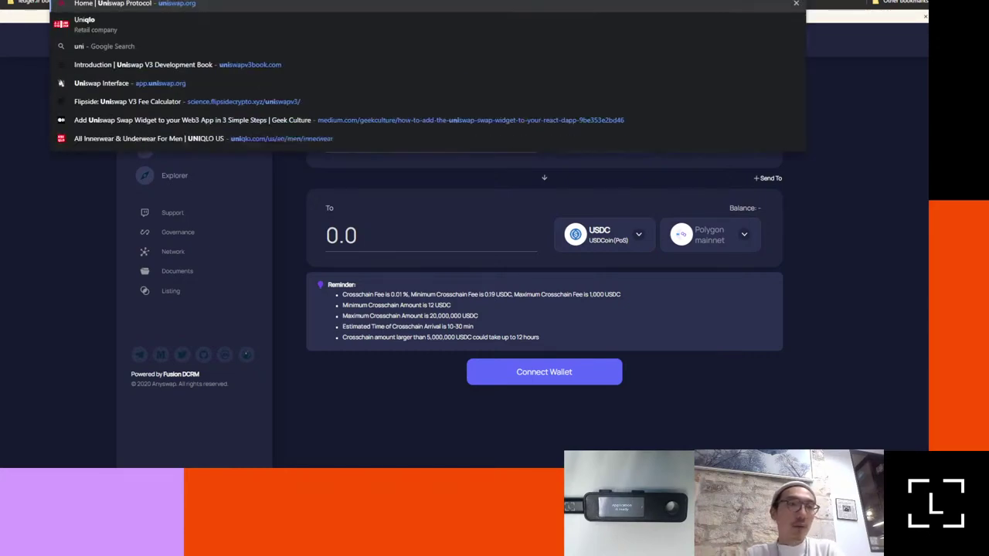
{"action": "key", "text": "Escape"}
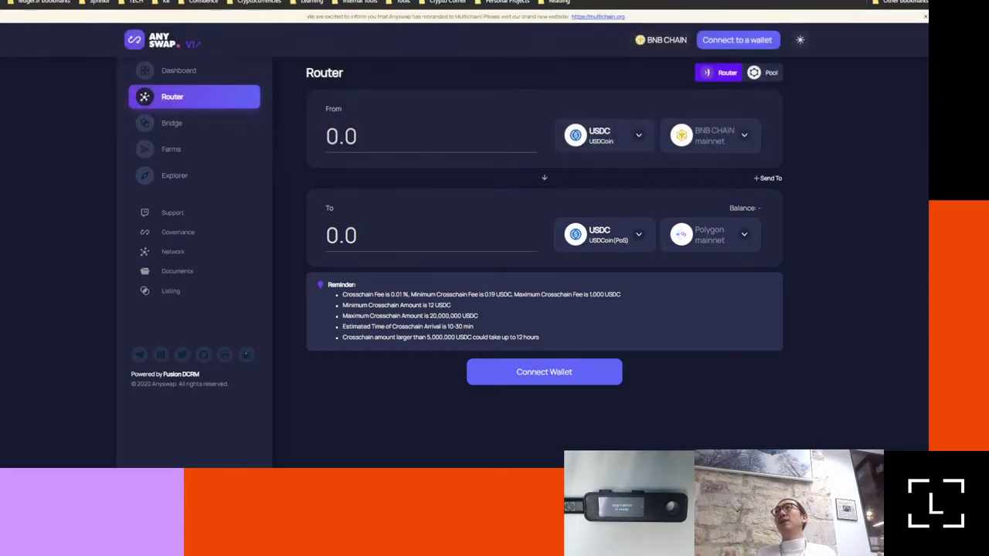
{"action": "key", "text": "ctrl+Tab"}
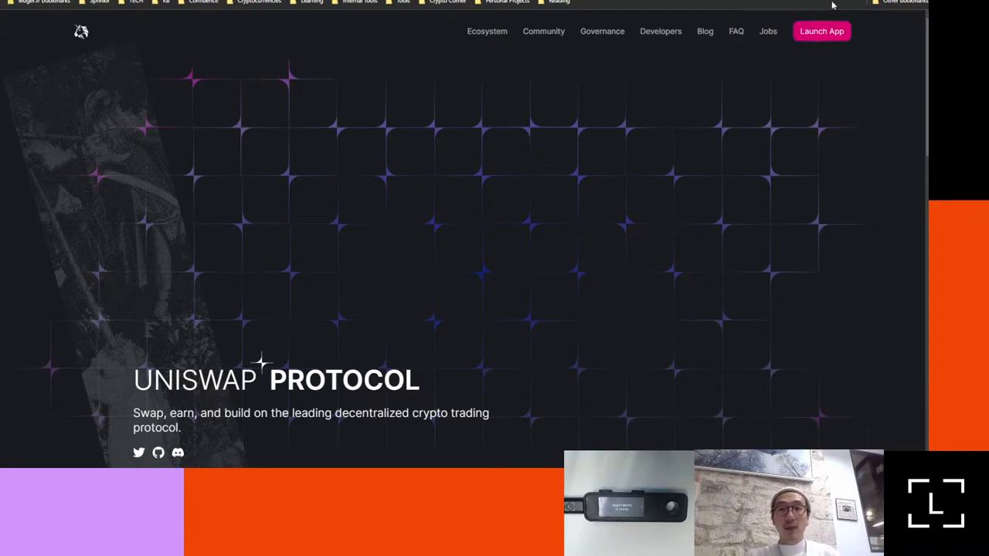
{"action": "left_click", "coordinate": [834, 31]}
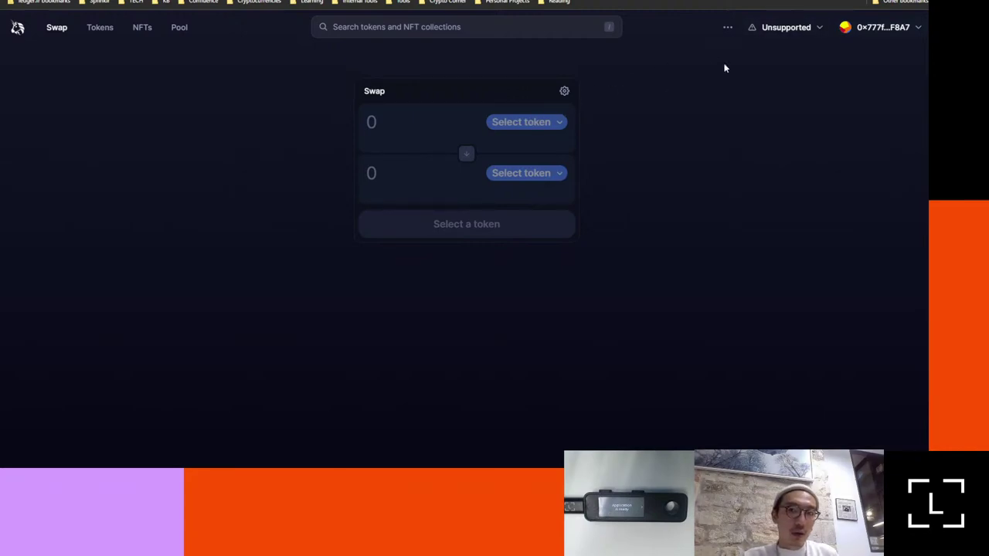
Step: Switch the wallet from BNB Chain to Ethereum Mainnet, approving the change in MetaMask
{"action": "mouse_move", "coordinate": [796, 33]}
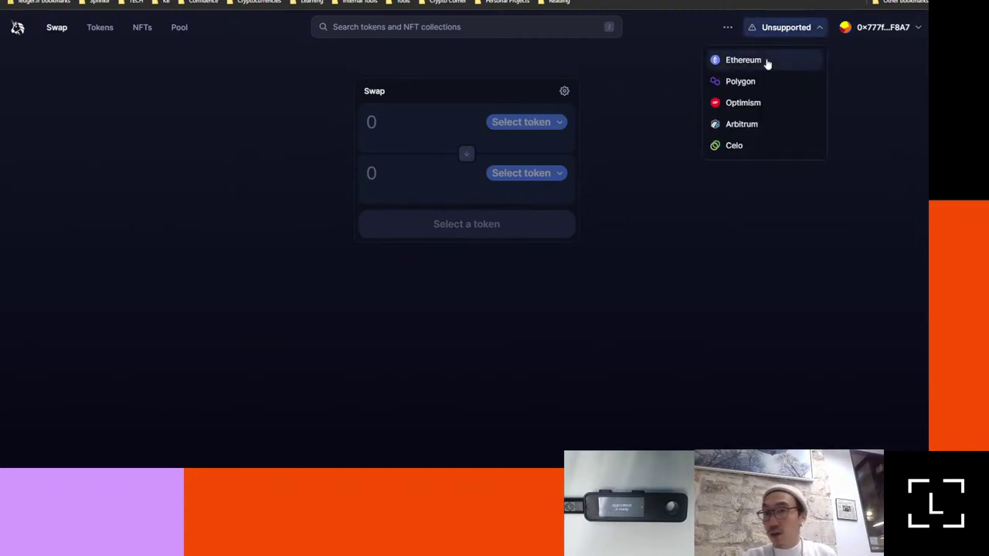
{"action": "left_click", "coordinate": [767, 62]}
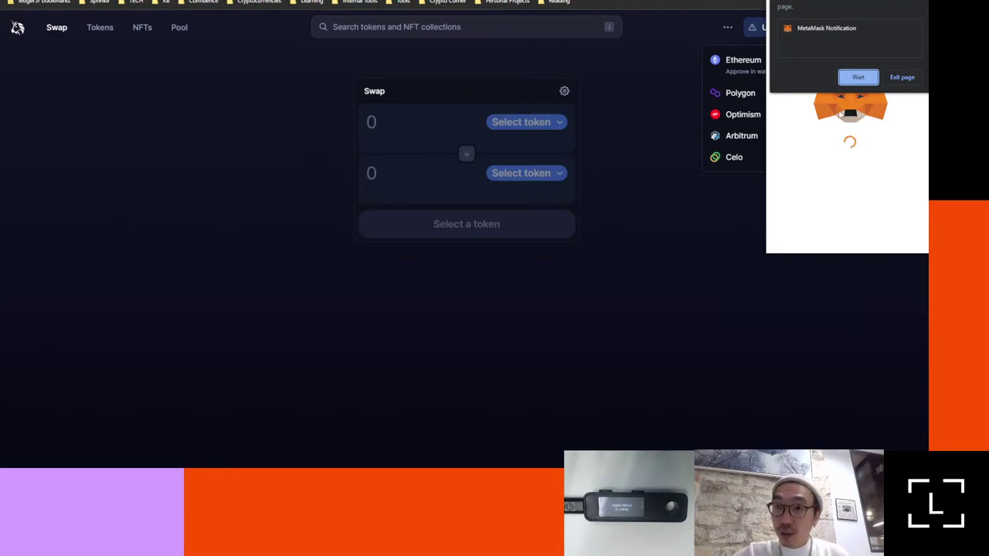
{"action": "left_click", "coordinate": [862, 78]}
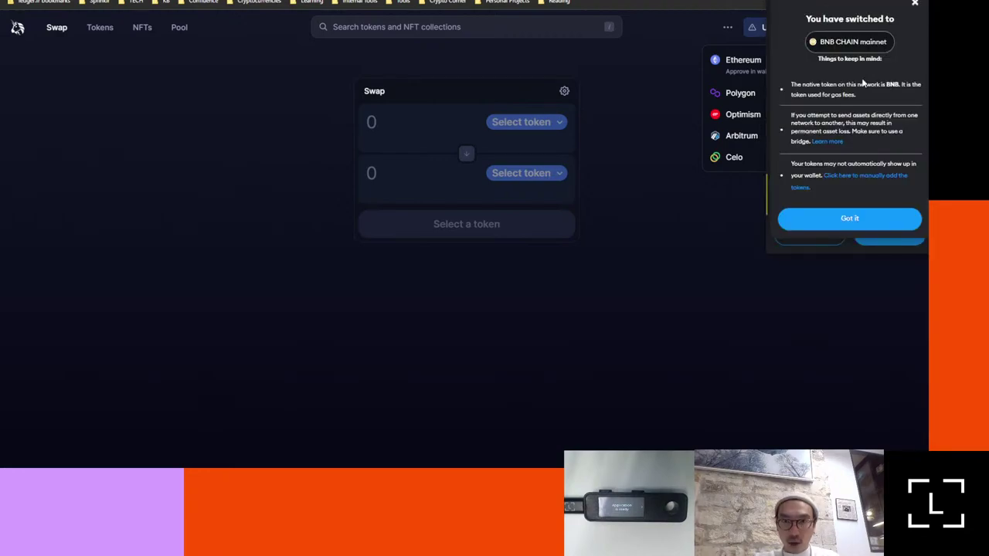
{"action": "left_click", "coordinate": [856, 219]}
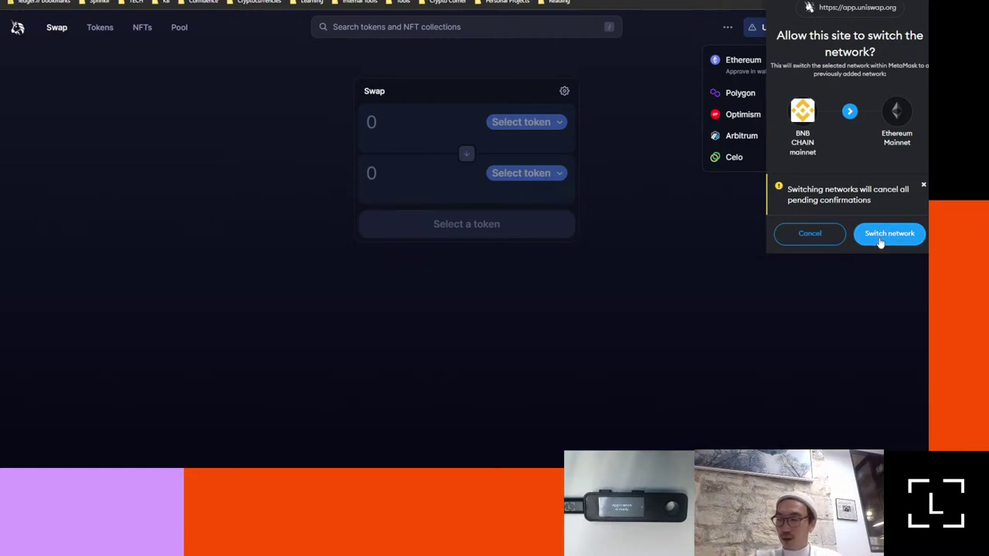
{"action": "left_click", "coordinate": [881, 241]}
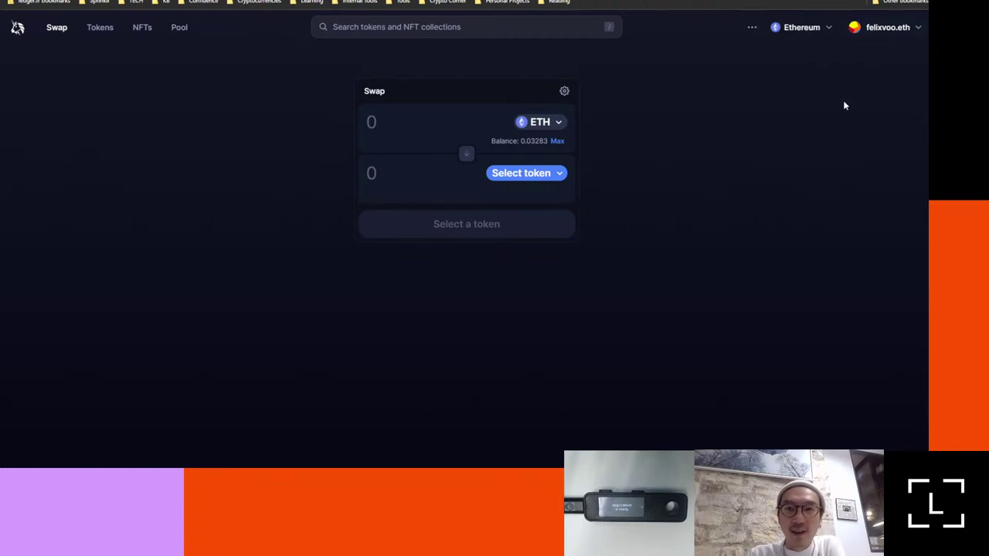
Step: Set up a swap of the maximum 0.0228398 ETH for 27.2667 DAI and open its review
{"action": "left_click", "coordinate": [545, 176]}
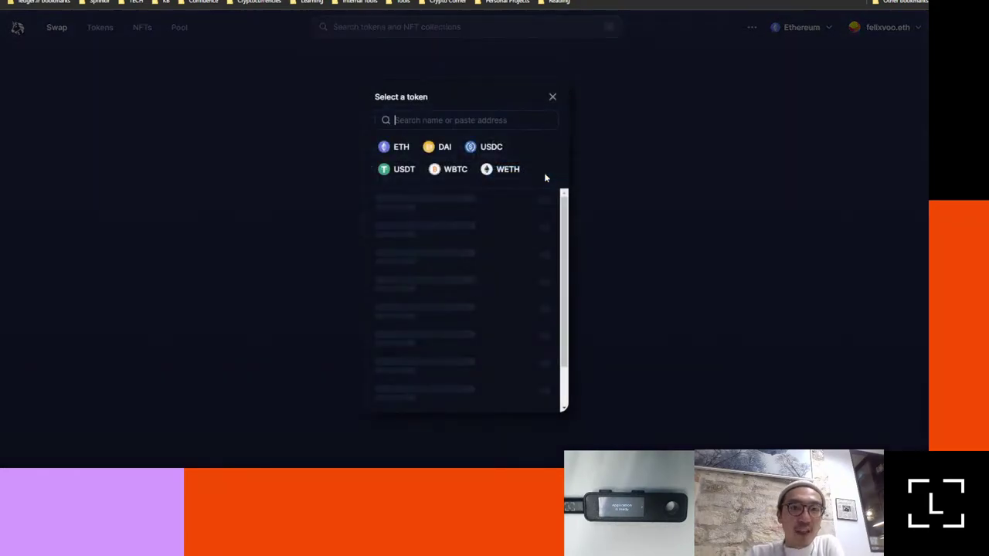
{"action": "left_click", "coordinate": [430, 155]}
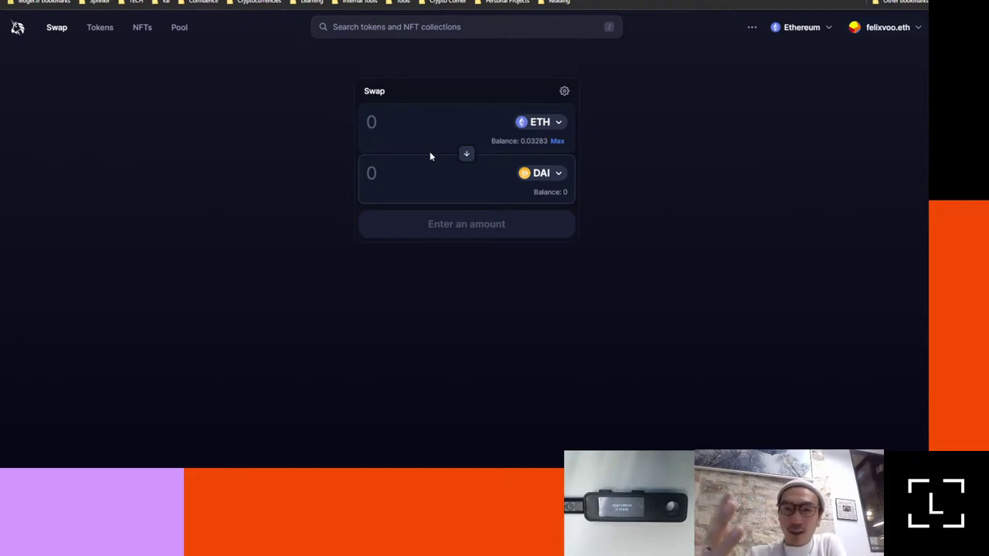
{"action": "left_click", "coordinate": [559, 141]}
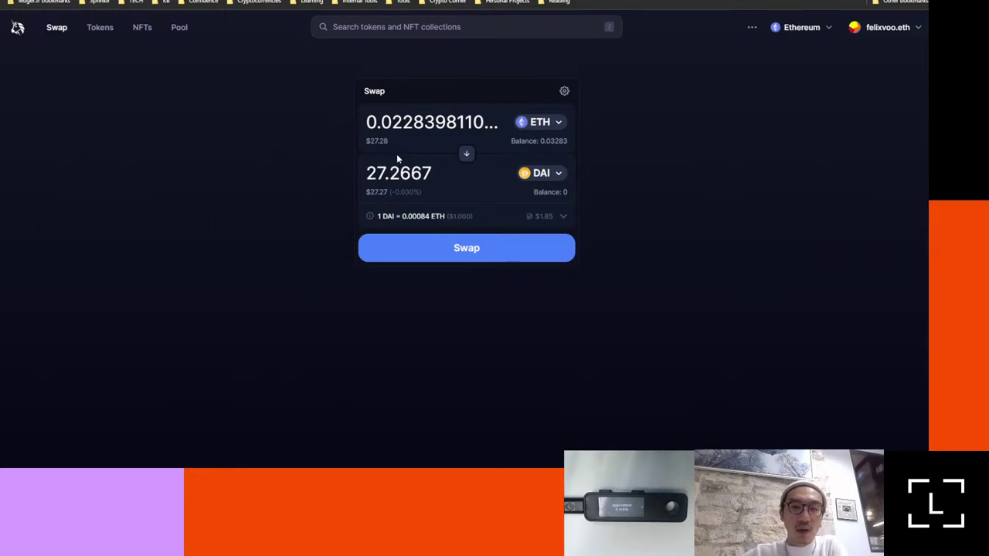
{"action": "left_click", "coordinate": [495, 257]}
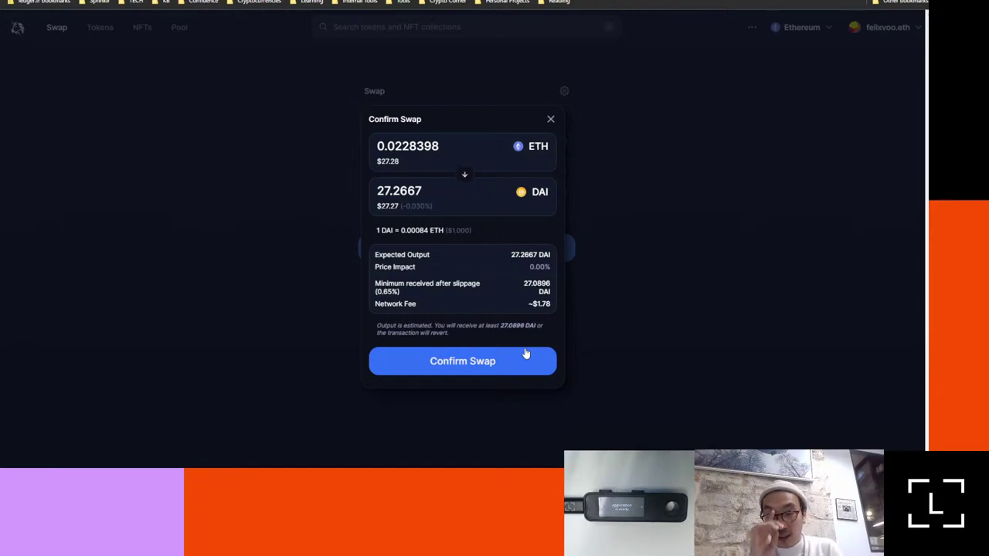
Step: Confirm the ETH-to-DAI swap and drag the MetaMask approval popup into view
{"action": "left_click", "coordinate": [524, 353]}
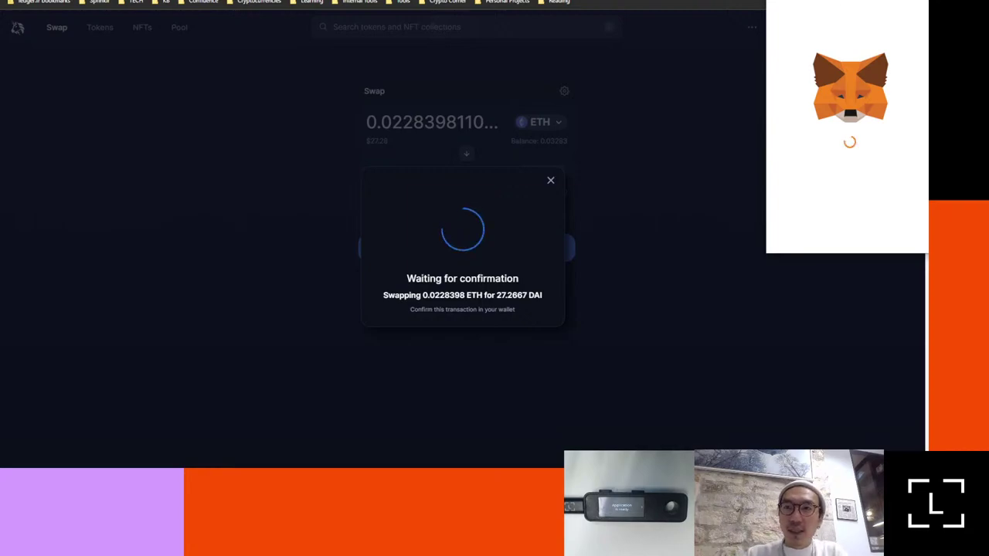
{"action": "left_click_drag", "start_coordinate": [826, 0], "coordinate": [770, 26]}
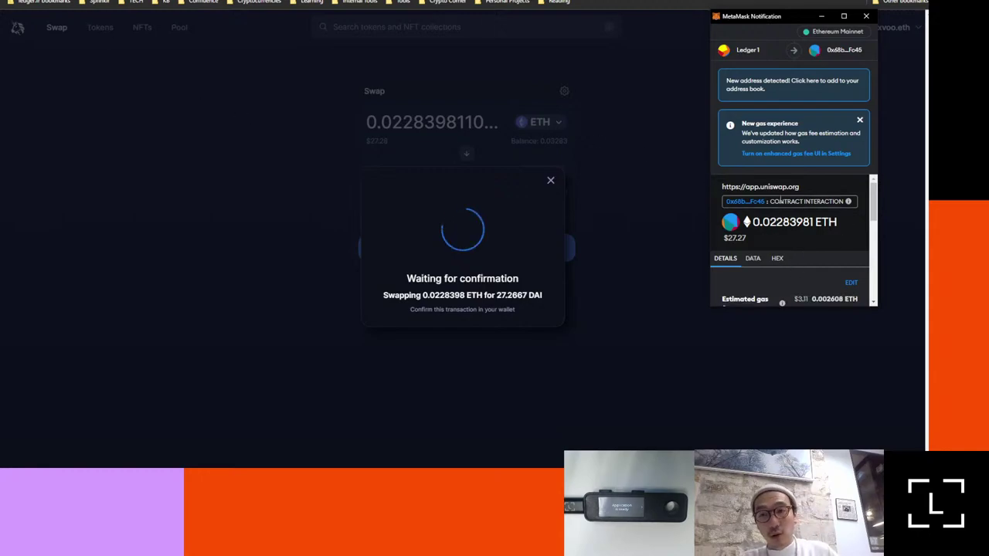
Step: Review the 0.02283981 ETH contract interaction in MetaMask and confirm it
{"action": "scroll", "coordinate": [780, 198], "scroll_direction": "down", "scroll_amount": 1}
{"action": "scroll", "coordinate": [769, 194], "scroll_direction": "down", "scroll_amount": 1}
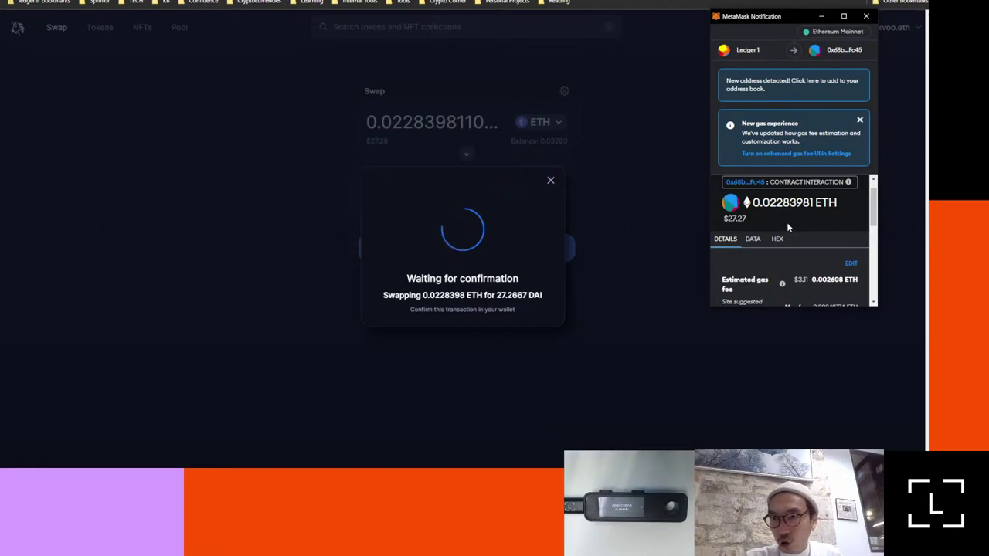
{"action": "scroll", "coordinate": [740, 295], "scroll_direction": "down", "scroll_amount": 2}
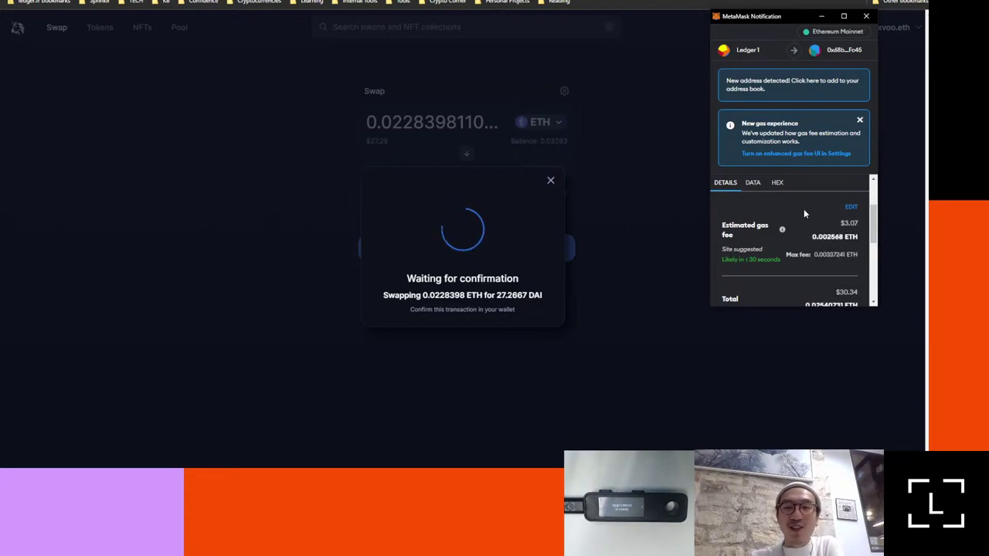
{"action": "scroll", "coordinate": [804, 213], "scroll_direction": "down", "scroll_amount": 1}
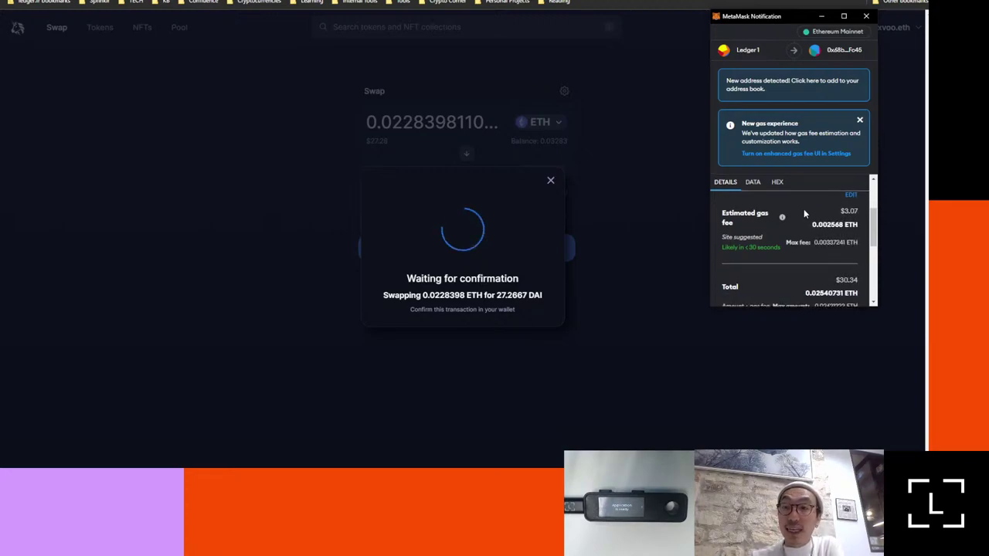
{"action": "scroll", "coordinate": [803, 209], "scroll_direction": "down", "scroll_amount": 1}
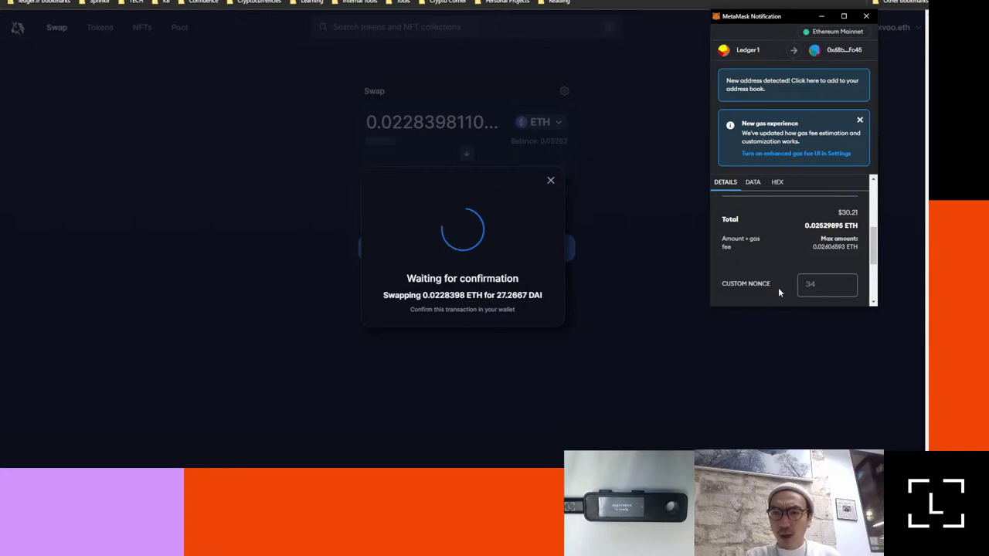
{"action": "scroll", "coordinate": [778, 288], "scroll_direction": "down", "scroll_amount": 3}
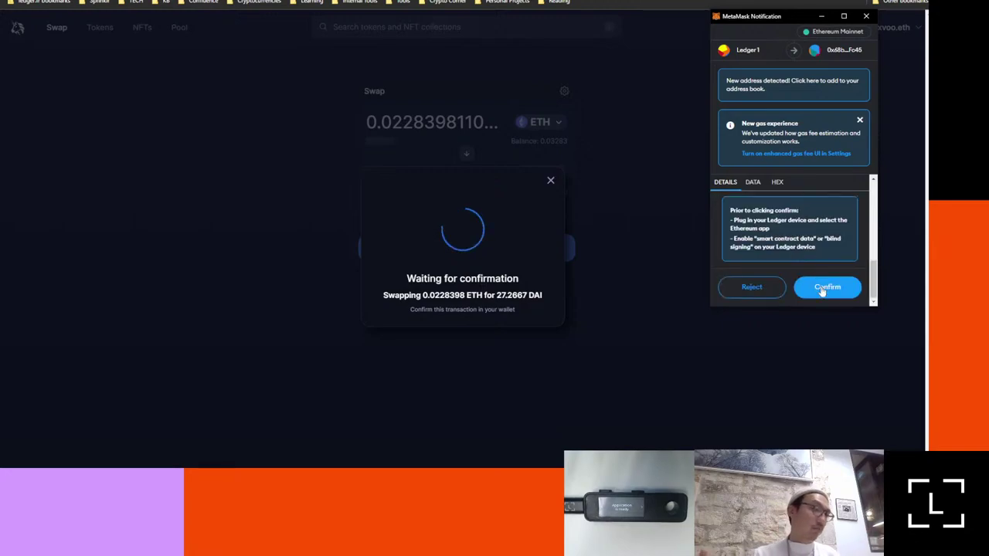
{"action": "left_click", "coordinate": [822, 290]}
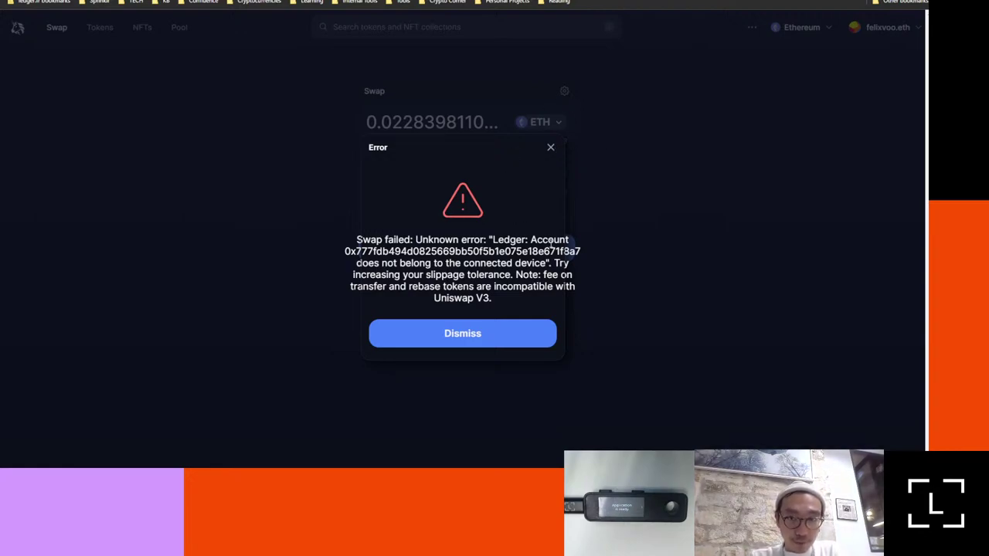
Step: Dismiss the swap-failed error and go to the SushiSwap swap page via 'sushi'
{"action": "left_click", "coordinate": [551, 148]}
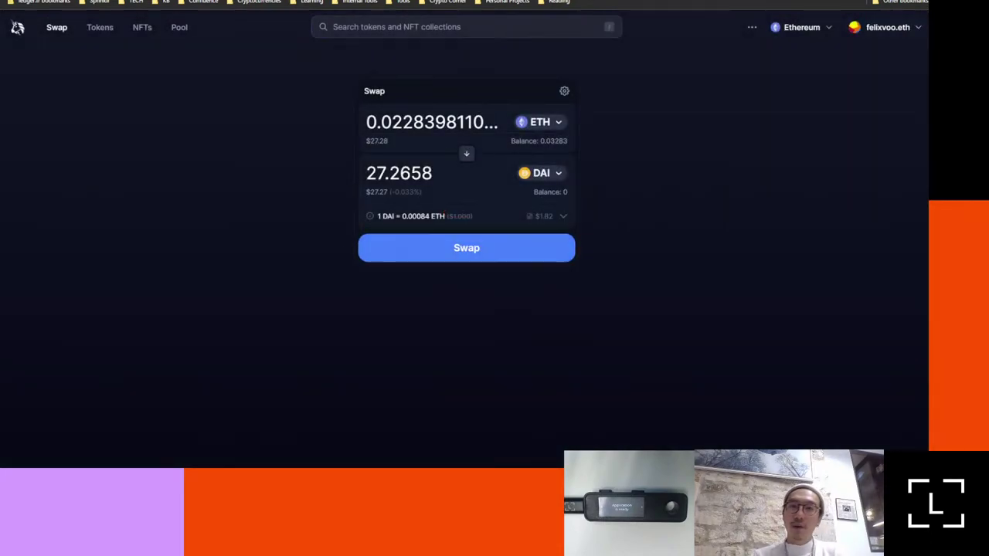
{"action": "key", "text": "ctrl+l"}
{"action": "type", "text": "sushi"}
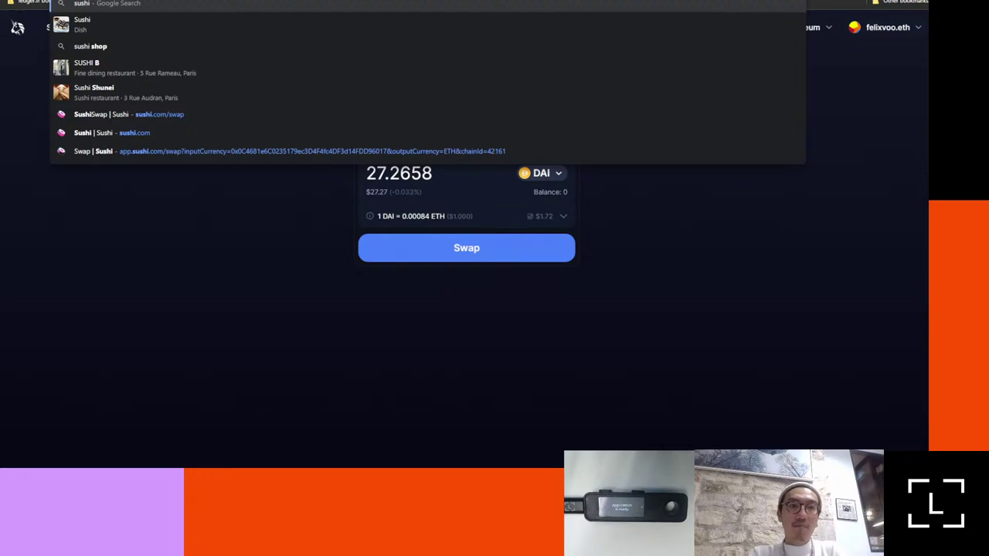
{"action": "key", "text": "Down"}
{"action": "key", "text": "Down"}
{"action": "key", "text": "Down"}
{"action": "key", "text": "Down"}
{"action": "key", "text": "Down"}
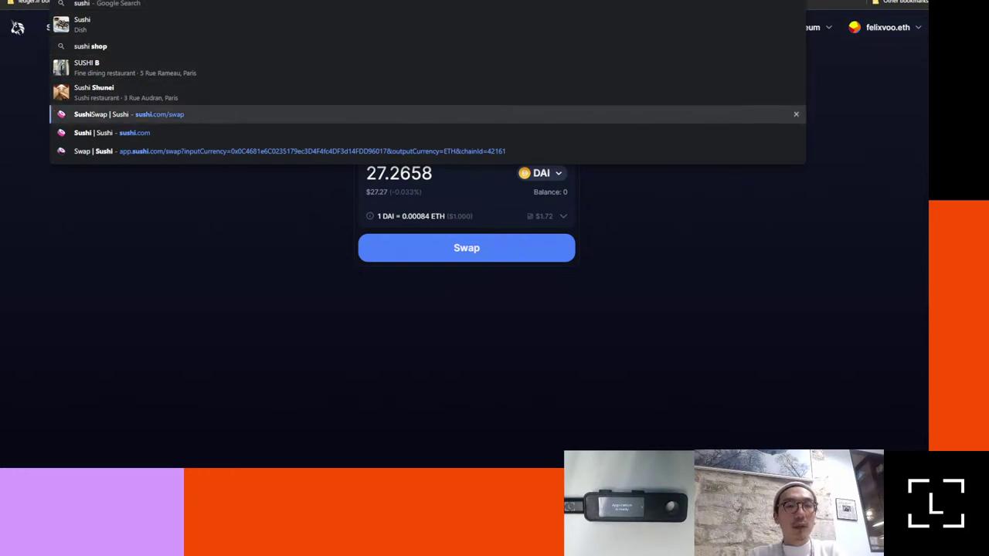
{"action": "key", "text": "Escape"}
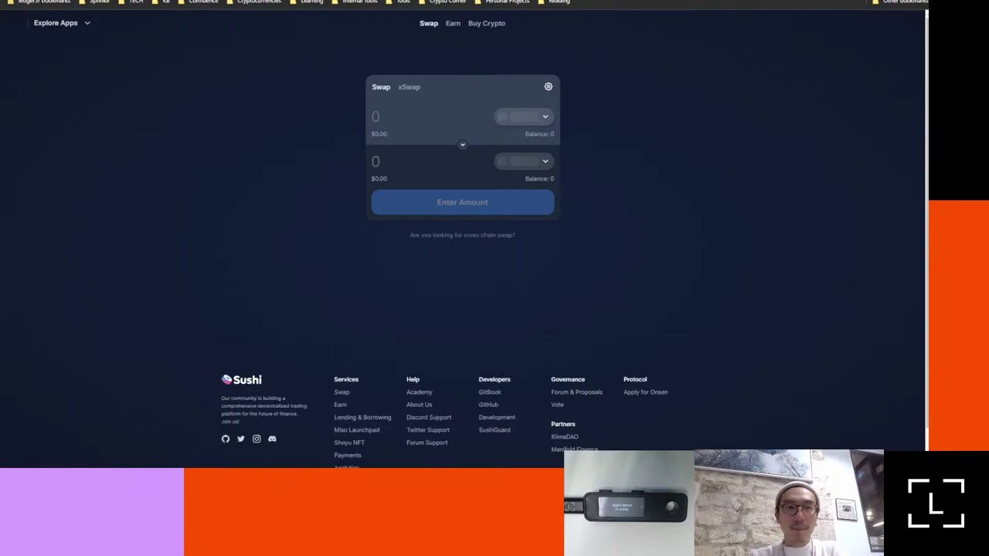
Step: Open the PancakeSwap home page, then type 'cow' and select the CoW Swap suggestion
{"action": "key", "text": "ctrl+l"}
{"action": "key", "text": "Escape"}
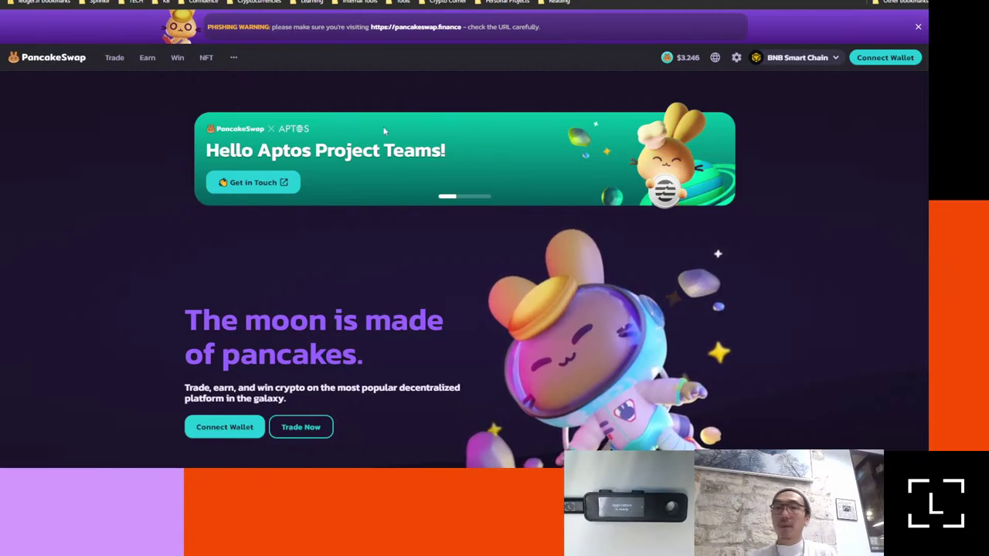
{"action": "mouse_move", "coordinate": [204, 49]}
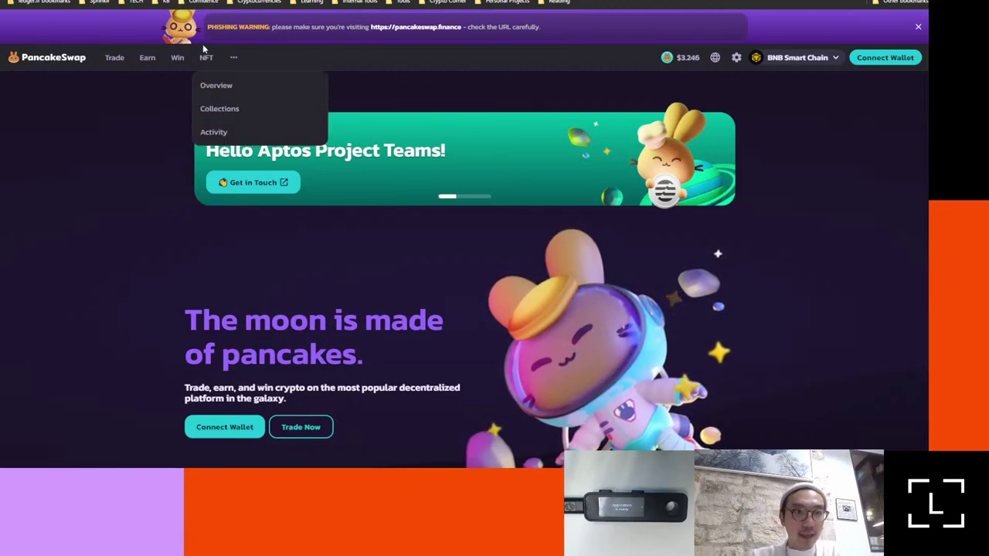
{"action": "key", "text": "ctrl+l"}
{"action": "type", "text": "cow"}
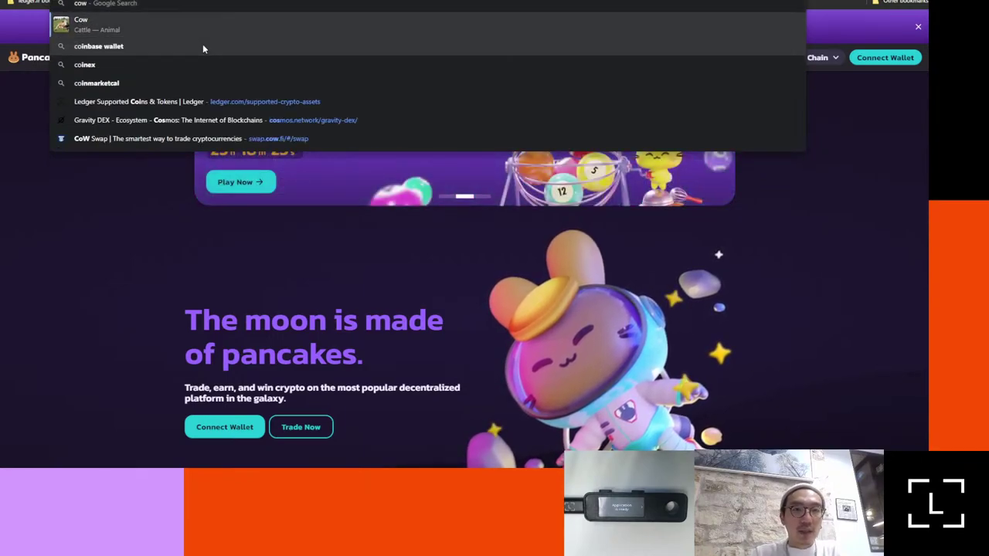
{"action": "key", "text": "Up"}
{"action": "key", "text": "Up"}
{"action": "key", "text": "Down"}
Step: Open CoW Swap, return to the Uniswap tab, and close Ledger Live's Add accounts dialog
{"action": "key", "text": "Escape"}
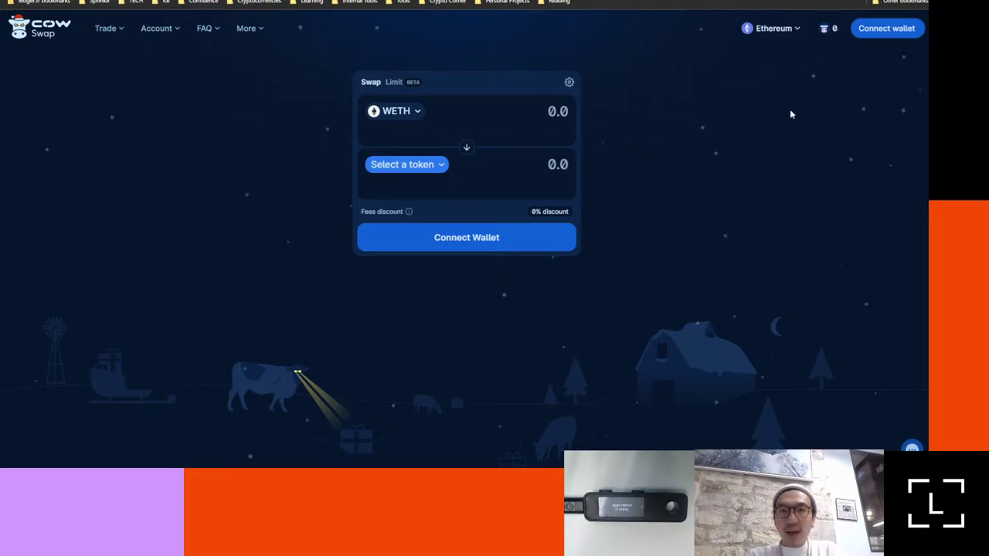
{"action": "key", "text": "ctrl+Tab"}
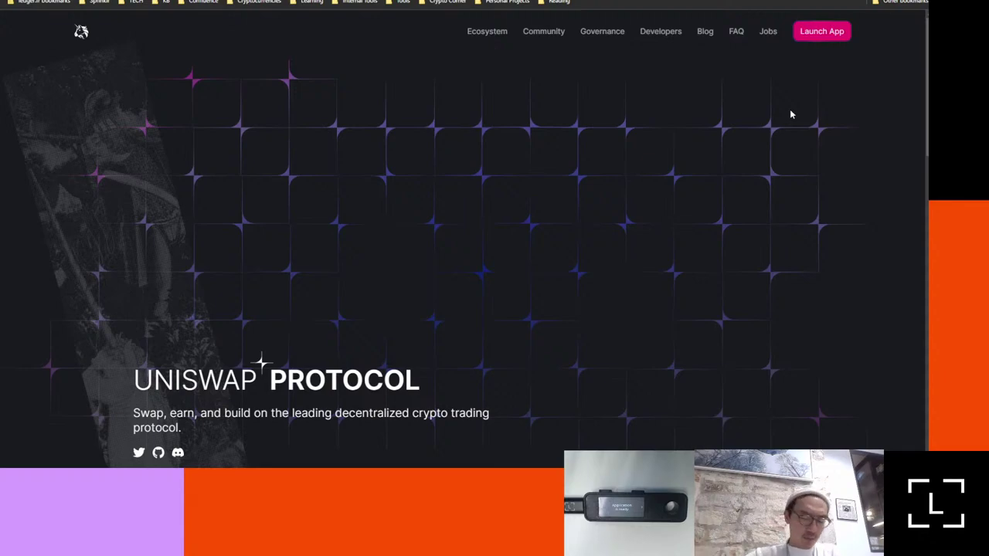
{"action": "key", "text": "alt+Tab"}
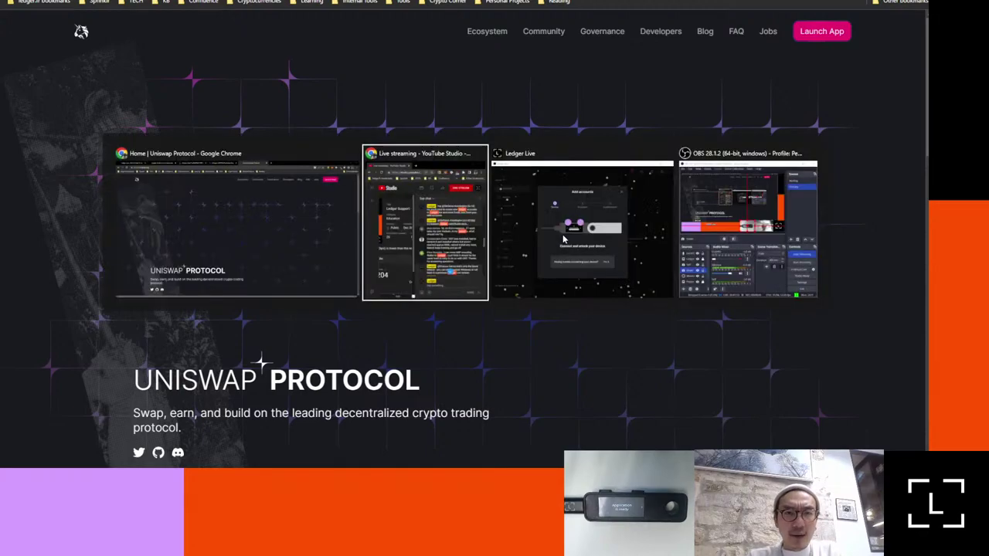
{"action": "left_click", "coordinate": [585, 239]}
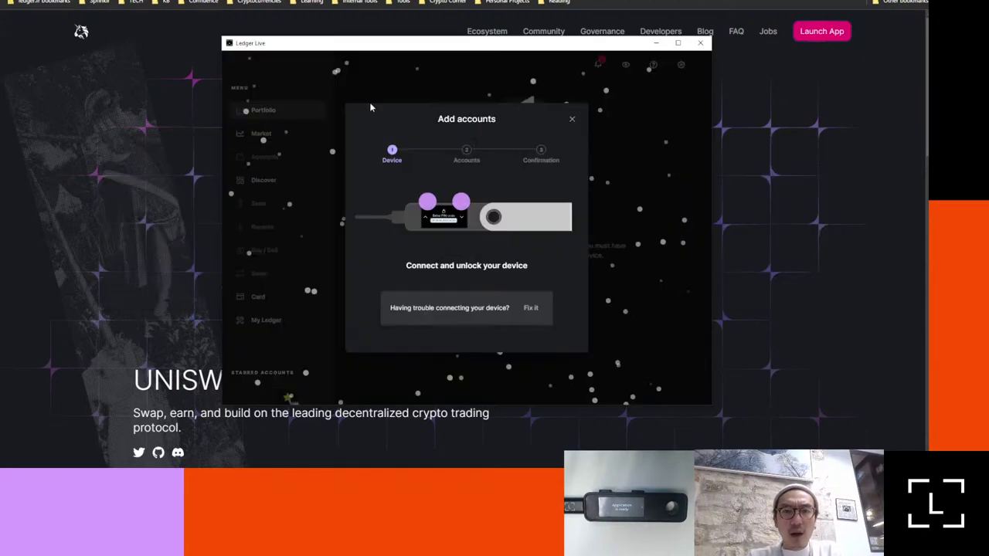
{"action": "left_click", "coordinate": [570, 126]}
{"action": "left_click", "coordinate": [699, 42]}
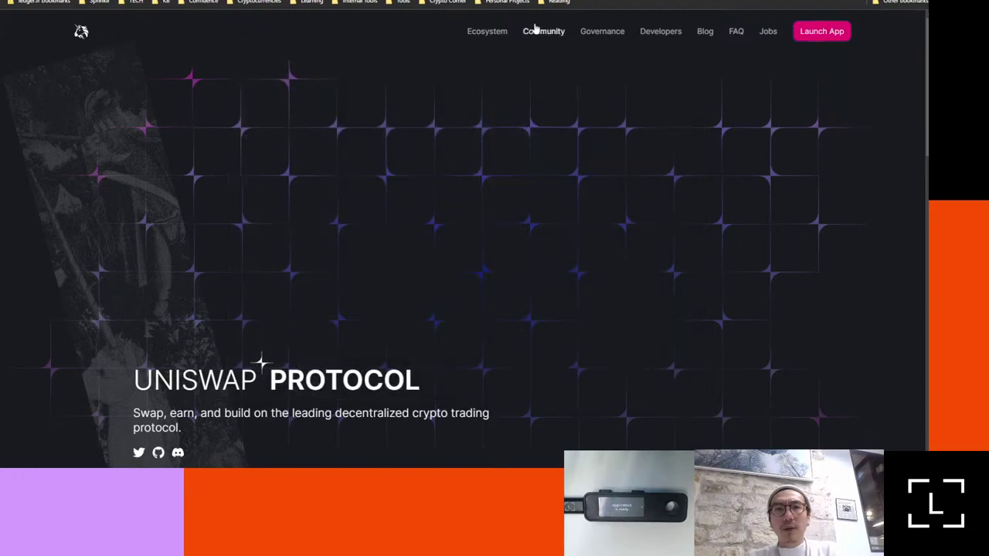
Step: Search the web for 'address poisoning attack'
{"action": "key", "text": "ctrl+l"}
{"action": "type", "text": "address pois"}
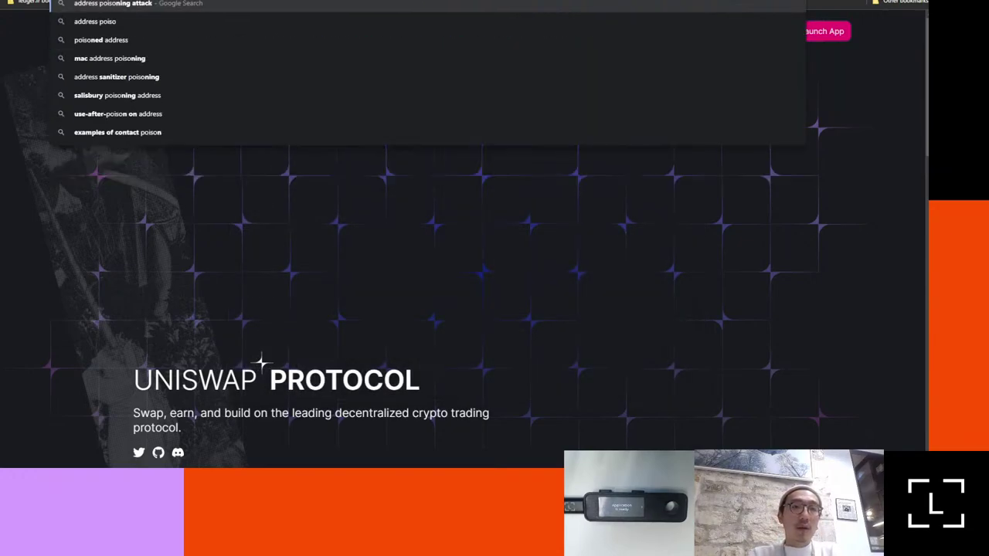
{"action": "key", "text": "Escape"}
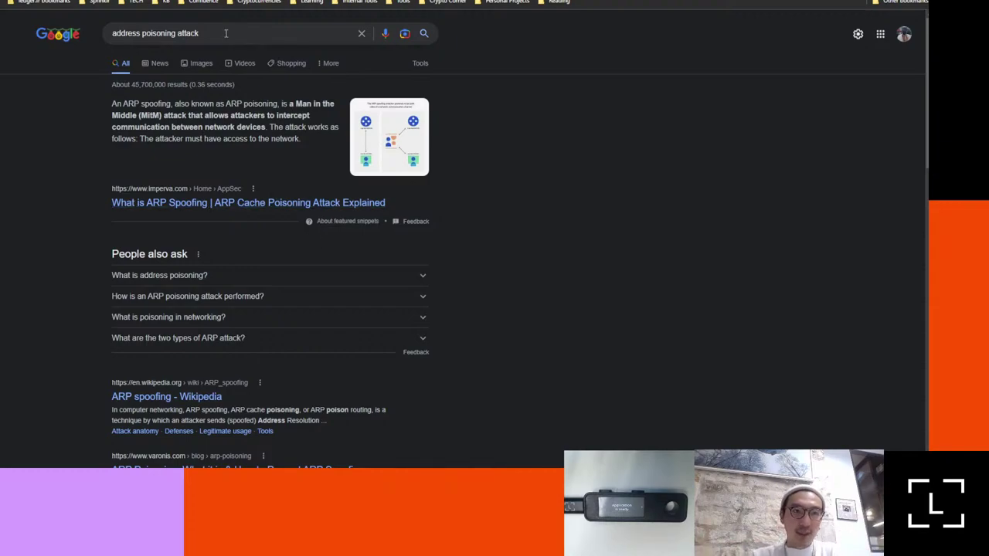
{"action": "left_click", "coordinate": [225, 34]}
{"action": "left_click", "coordinate": [485, 306]}
{"action": "scroll", "coordinate": [485, 306], "scroll_direction": "down", "scroll_amount": 3}
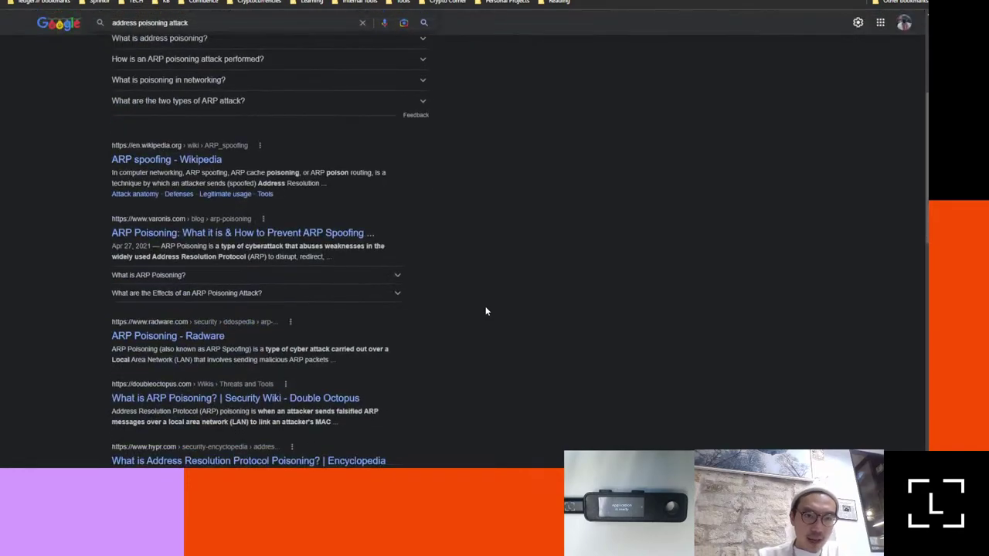
{"action": "scroll", "coordinate": [485, 306], "scroll_direction": "up", "scroll_amount": 3}
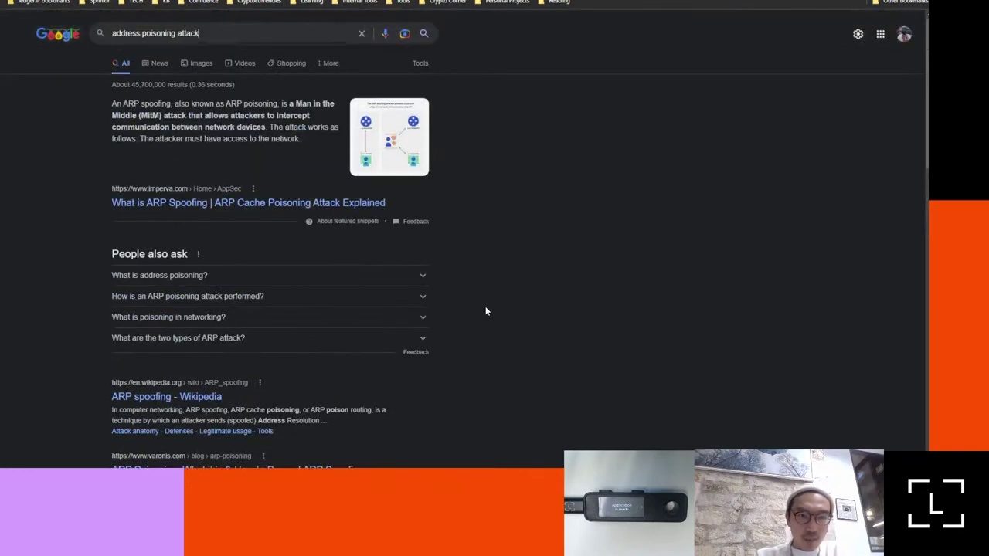
Step: Refine the search with 'ledger support' and open 'Beware of address poisoning scams'
{"action": "left_click", "coordinate": [253, 35]}
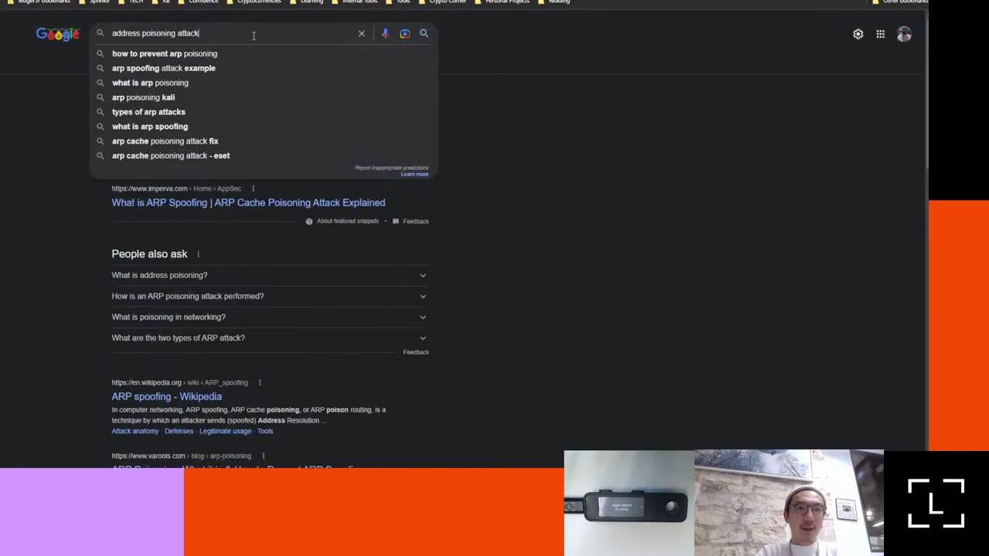
{"action": "type", "text": "ledger support"}
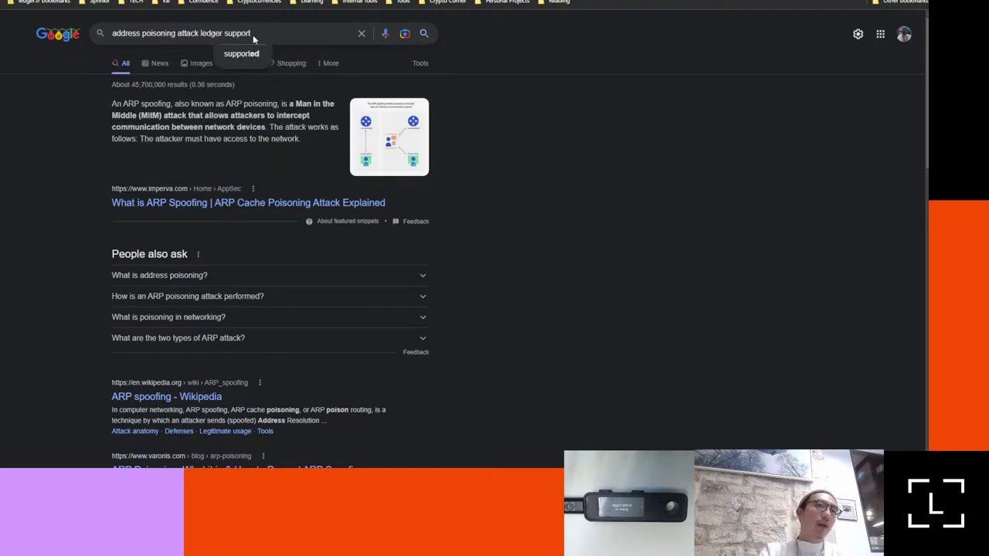
{"action": "key", "text": "Return"}
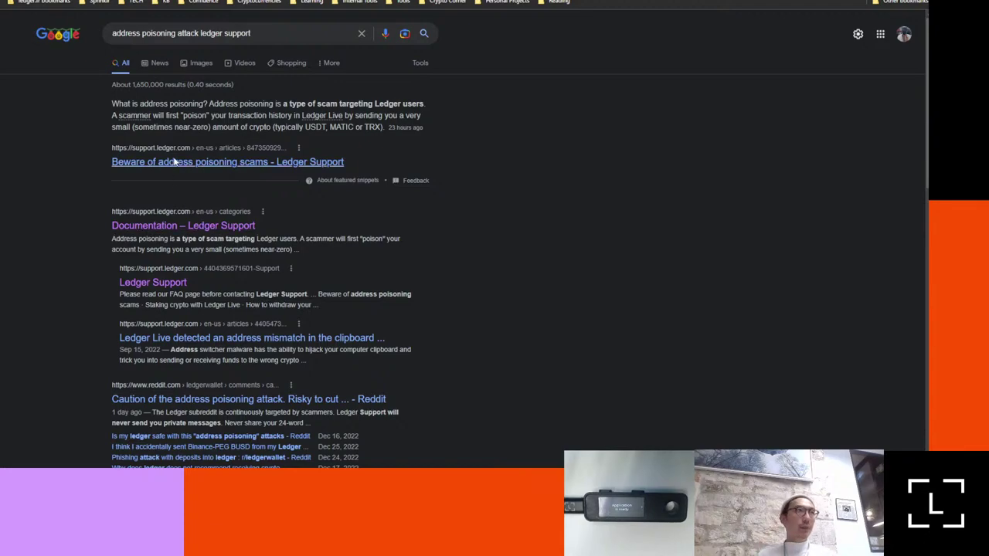
{"action": "left_click", "coordinate": [174, 161]}
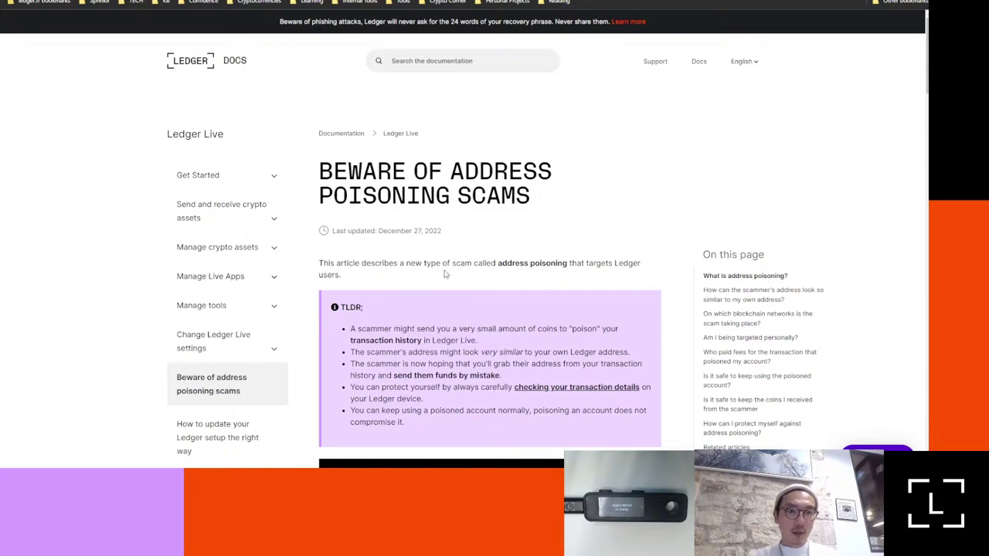
Step: Scroll past the TLDR and video to 'On which blockchain networks is the scam taking place?'
{"action": "scroll", "coordinate": [444, 275], "scroll_direction": "down", "scroll_amount": 5}
{"action": "scroll", "coordinate": [444, 274], "scroll_direction": "down", "scroll_amount": 3}
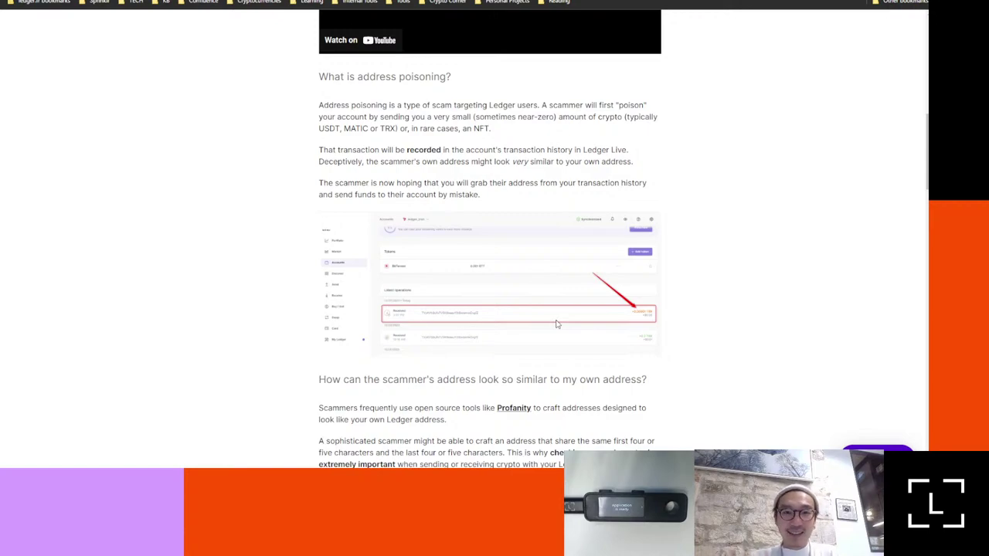
{"action": "scroll", "coordinate": [556, 323], "scroll_direction": "down", "scroll_amount": 2}
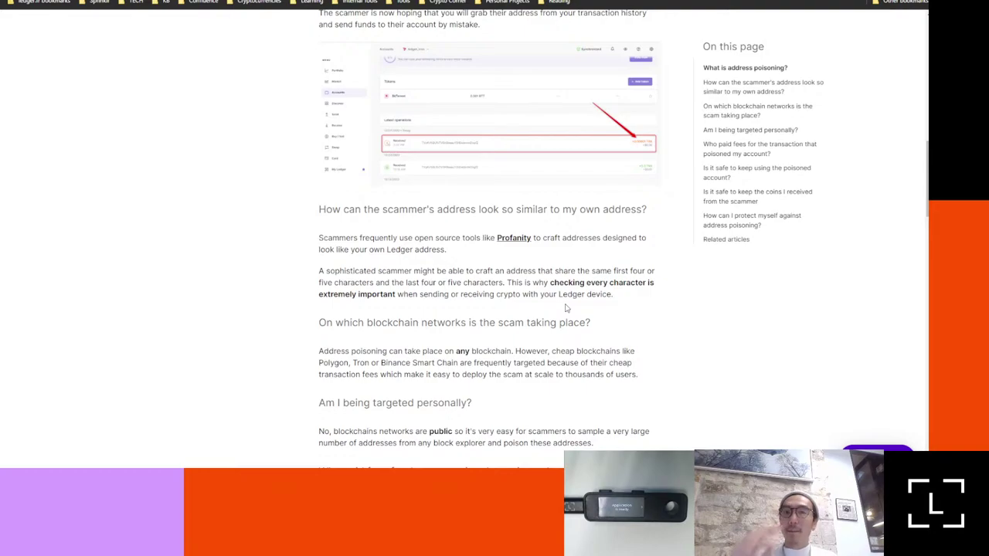
{"action": "scroll", "coordinate": [565, 307], "scroll_direction": "down", "scroll_amount": 2}
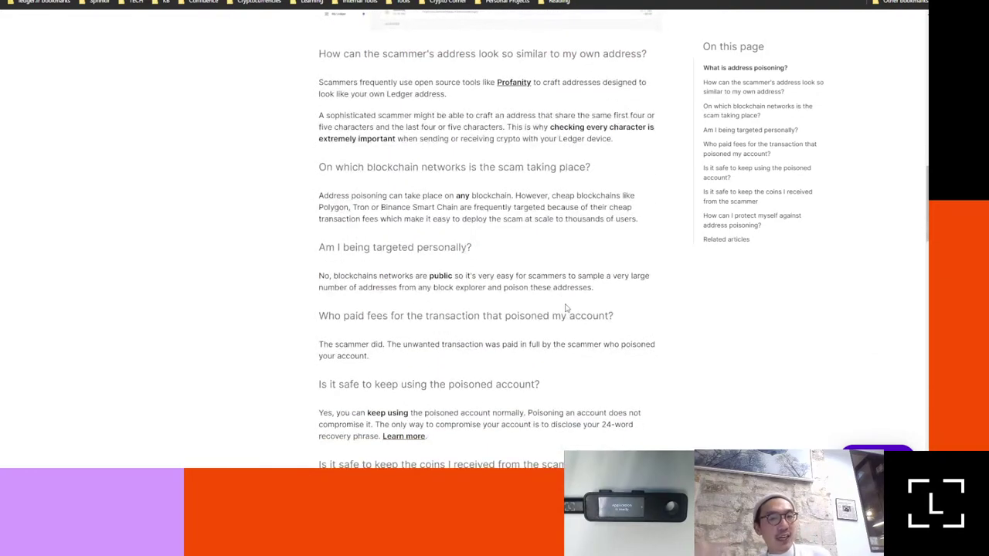
{"action": "scroll", "coordinate": [565, 307], "scroll_direction": "down", "scroll_amount": 2}
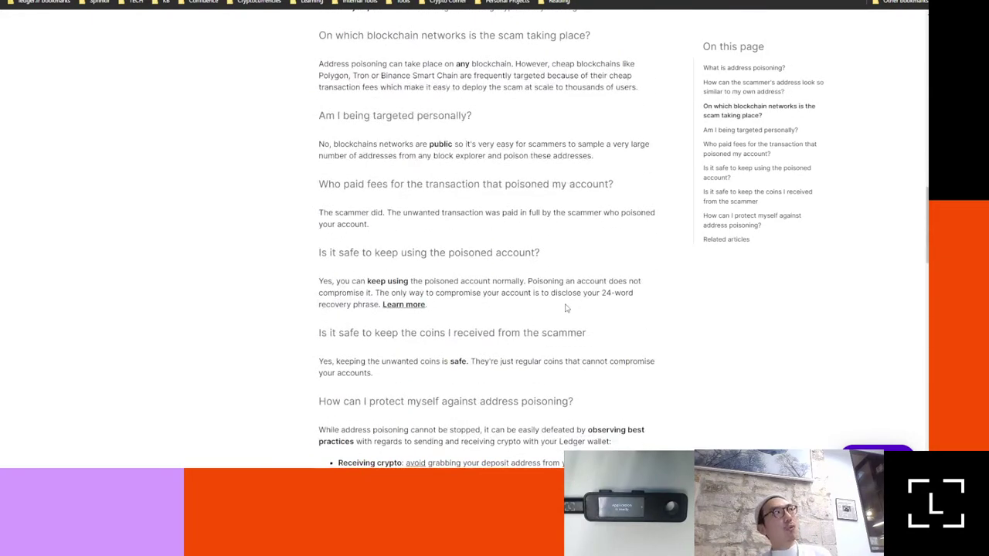
Step: Scroll through the article's Receiving crypto and Sending crypto tips against address poisoning
{"action": "scroll", "coordinate": [451, 463], "scroll_direction": "down", "scroll_amount": 3}
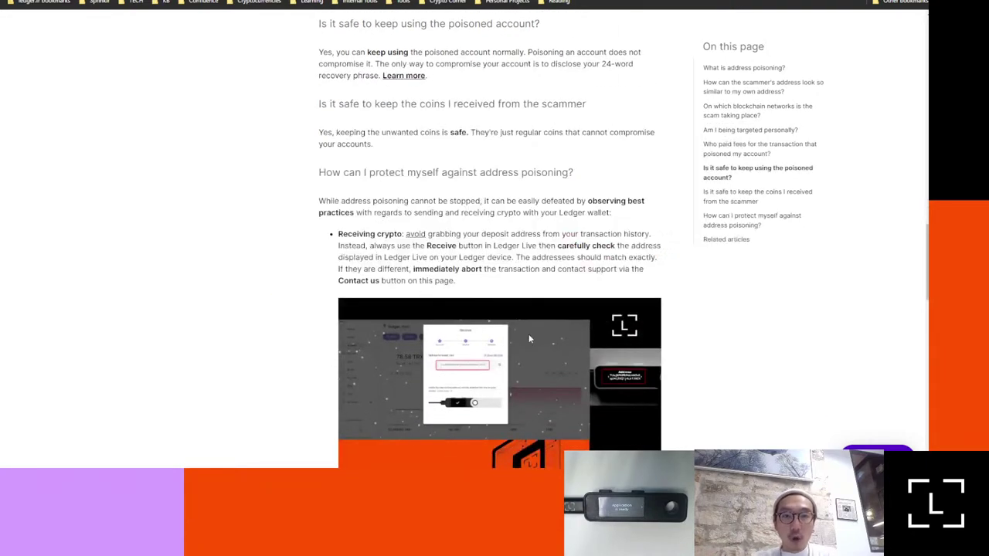
{"action": "scroll", "coordinate": [549, 309], "scroll_direction": "down", "scroll_amount": 1}
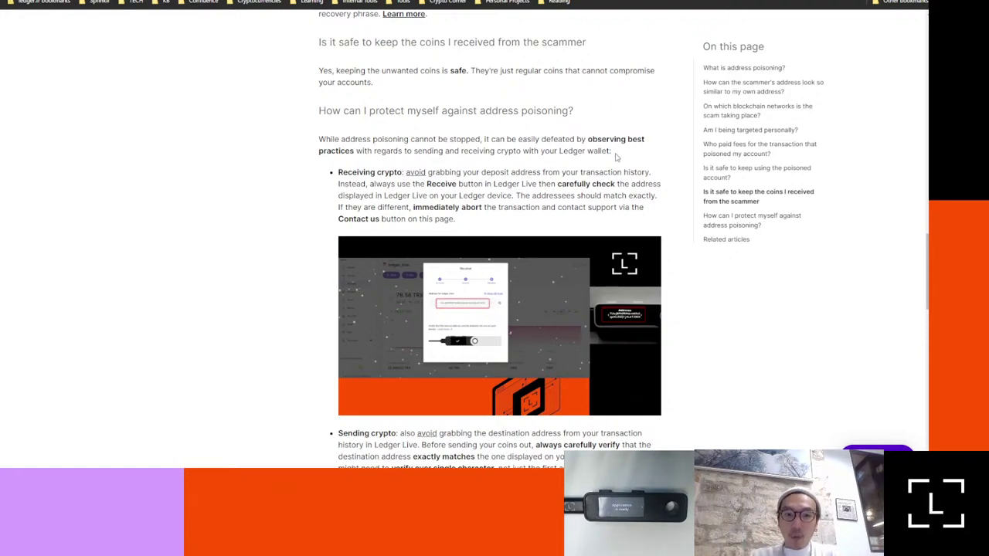
{"action": "scroll", "coordinate": [495, 113], "scroll_direction": "down", "scroll_amount": 2}
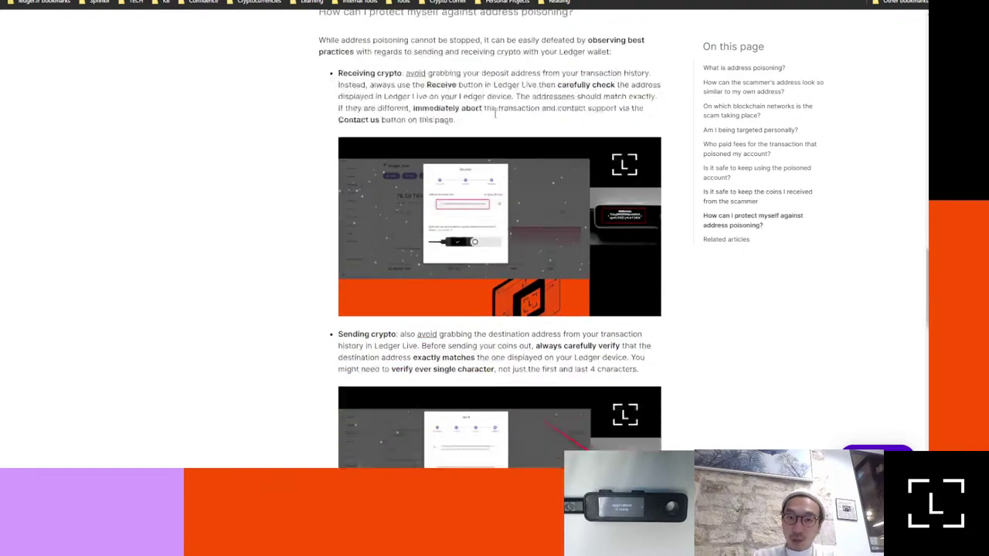
{"action": "scroll", "coordinate": [495, 113], "scroll_direction": "down", "scroll_amount": 3}
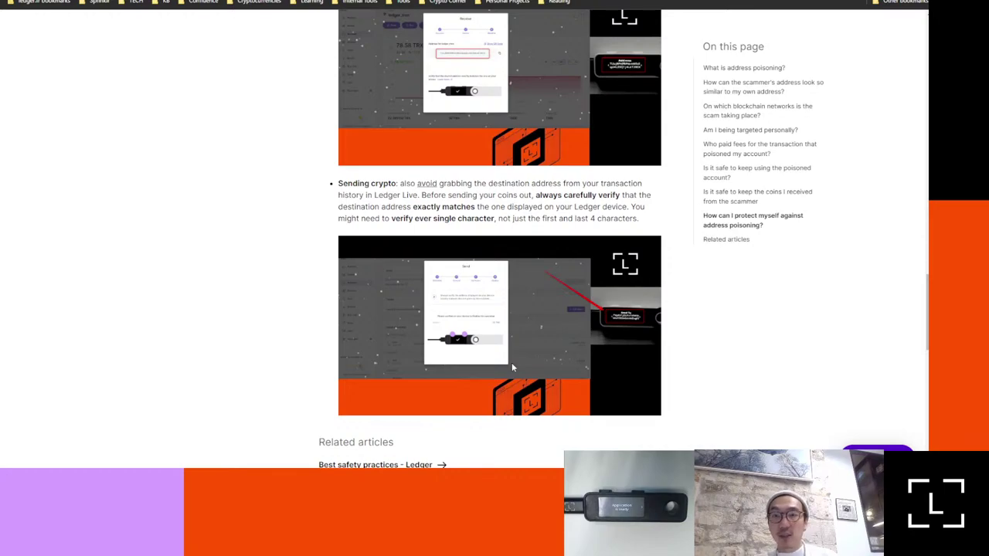
{"action": "scroll", "coordinate": [520, 209], "scroll_direction": "up", "scroll_amount": 1}
{"action": "scroll", "coordinate": [522, 207], "scroll_direction": "up", "scroll_amount": 3}
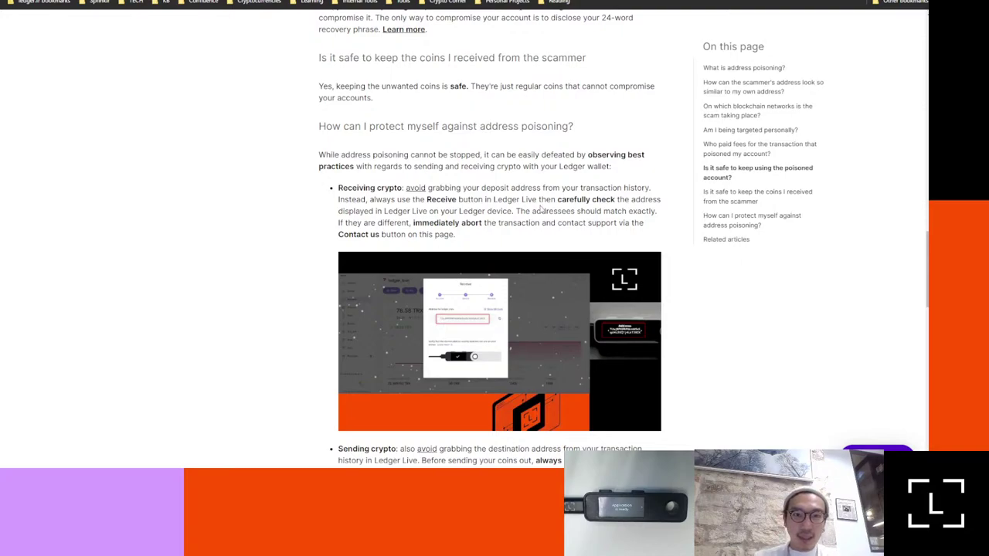
Step: Scroll back to the article title and TLDR, then down to 'What is address poisoning?'
{"action": "scroll", "coordinate": [540, 206], "scroll_direction": "down", "scroll_amount": 4}
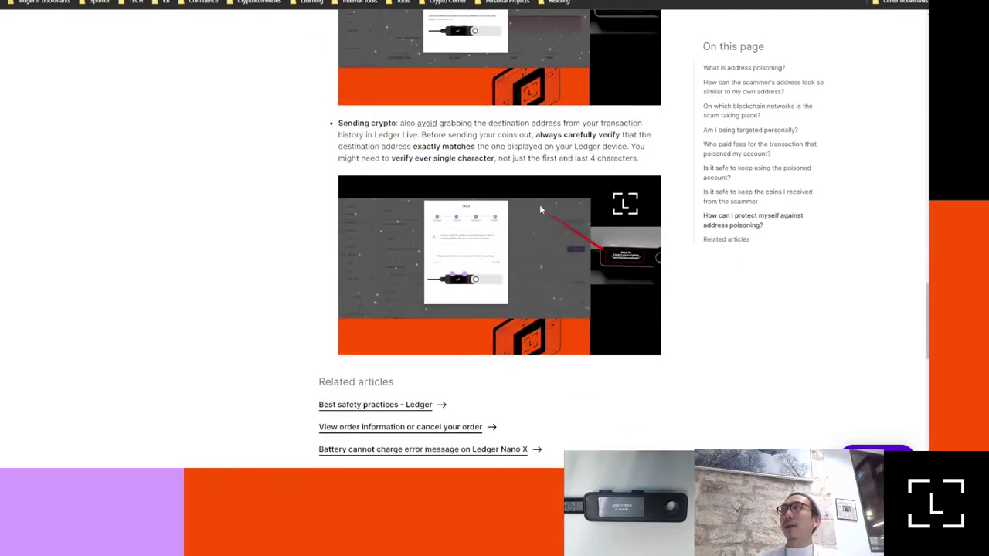
{"action": "scroll", "coordinate": [539, 204], "scroll_direction": "up", "scroll_amount": 4}
{"action": "scroll", "coordinate": [539, 204], "scroll_direction": "up", "scroll_amount": 10}
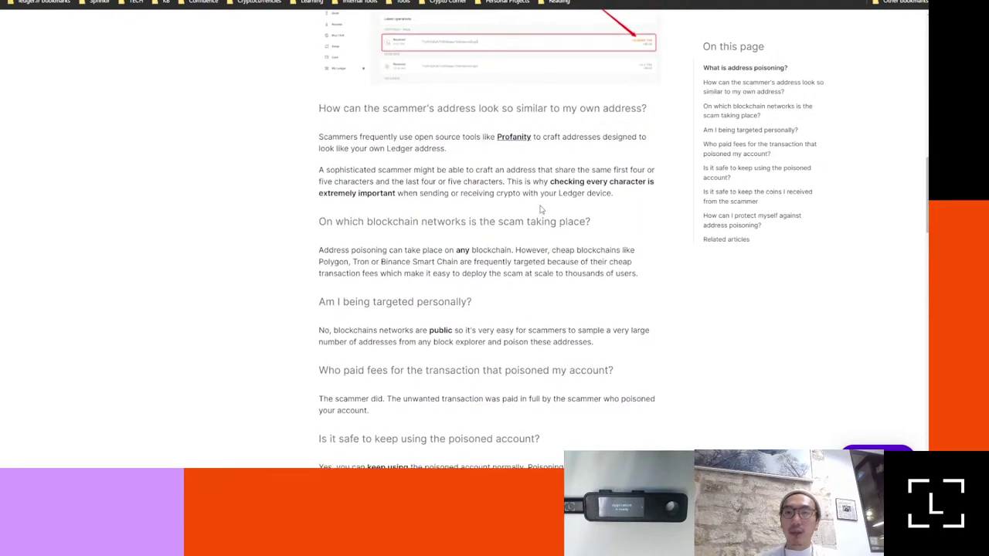
{"action": "scroll", "coordinate": [540, 209], "scroll_direction": "up", "scroll_amount": 4}
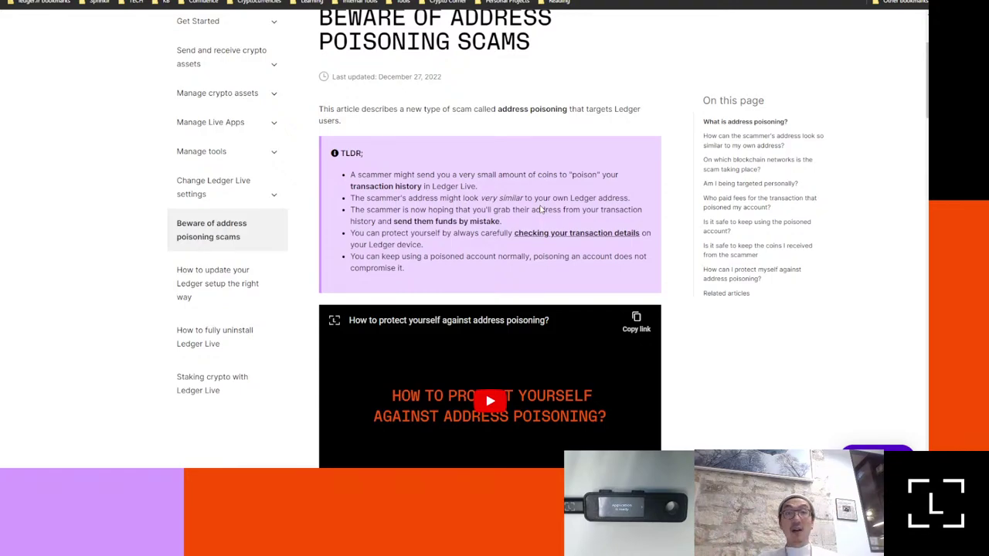
{"action": "scroll", "coordinate": [541, 209], "scroll_direction": "down", "scroll_amount": 3}
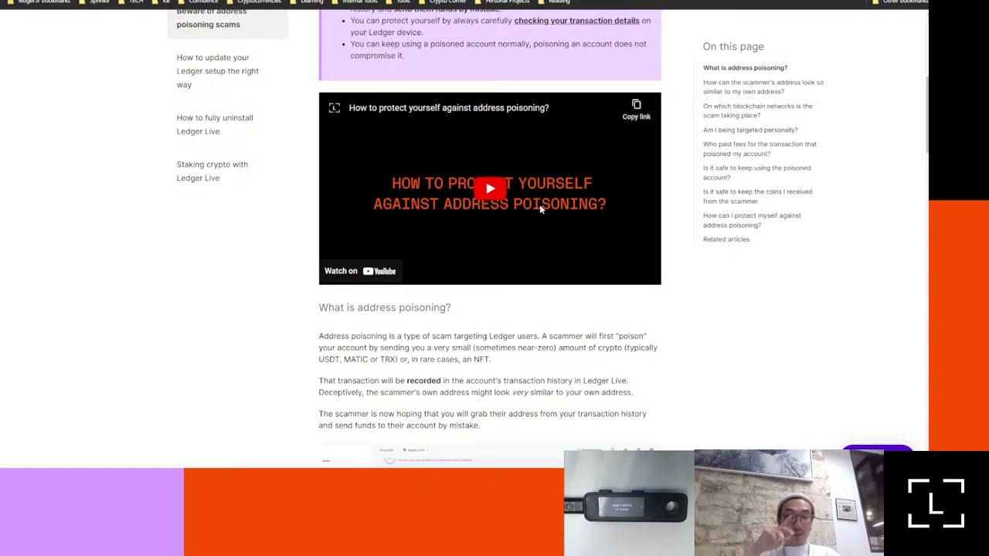
{"action": "scroll", "coordinate": [541, 208], "scroll_direction": "down", "scroll_amount": 3}
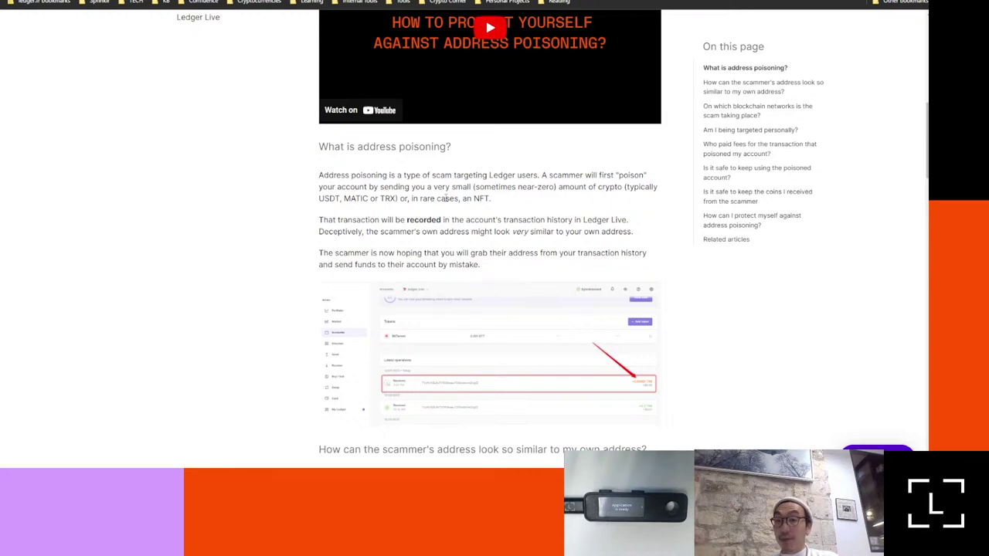
Step: Launch Ledger Live by searching 'le' in Windows Search
{"action": "key", "text": "alt+Tab"}
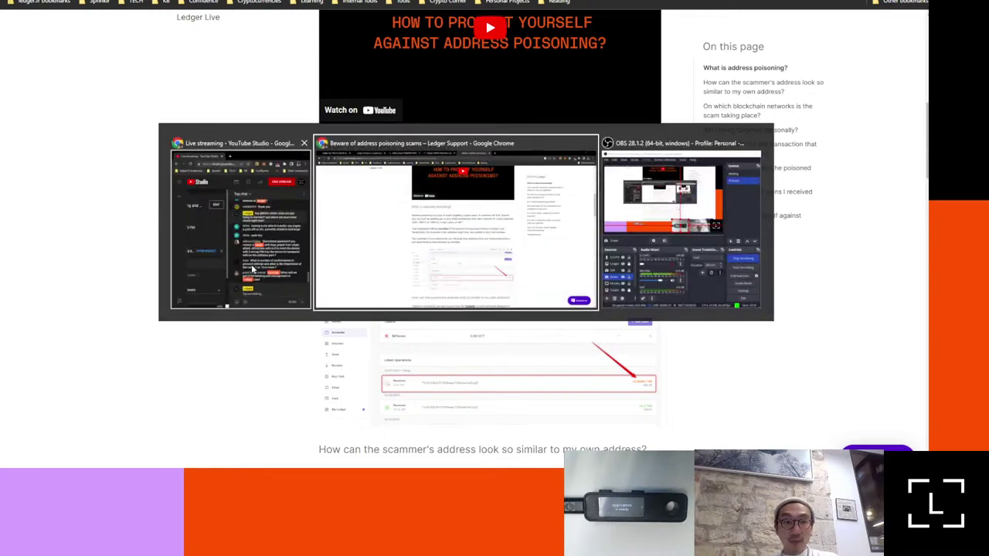
{"action": "key", "text": "super"}
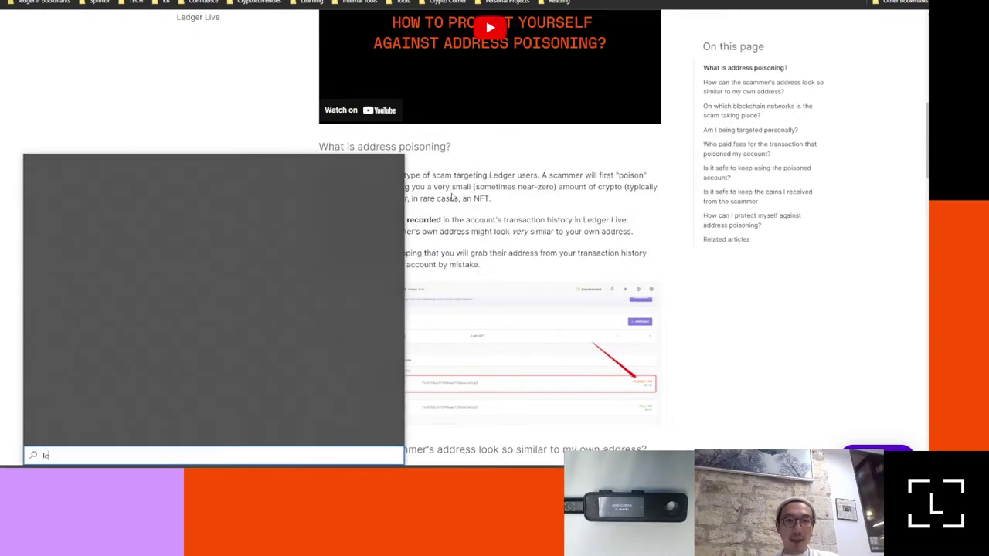
{"action": "type", "text": "le"}
{"action": "key", "text": "Return"}
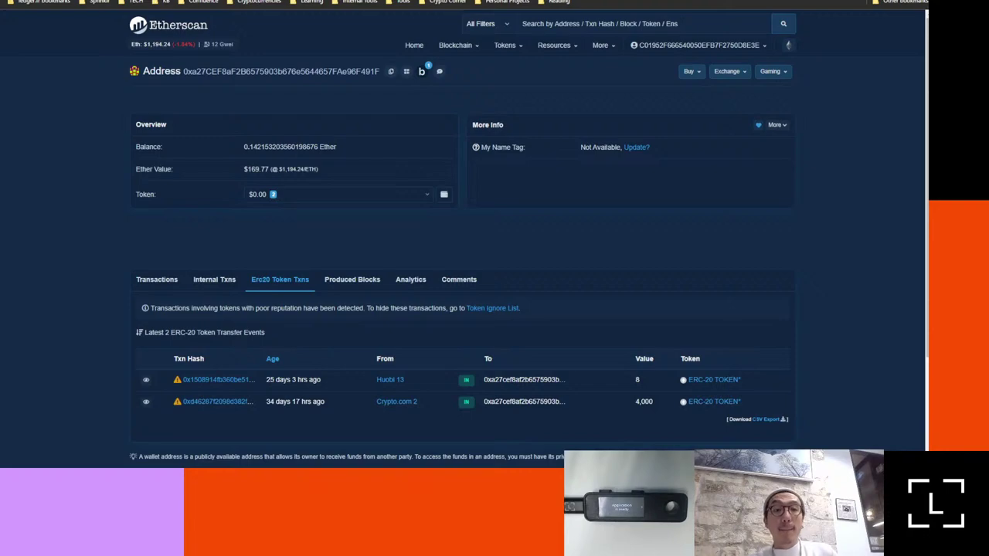
Step: Open the Transactions list and the newest 0.0427622 Ether transaction from MEV Builder
{"action": "left_click", "coordinate": [156, 279]}
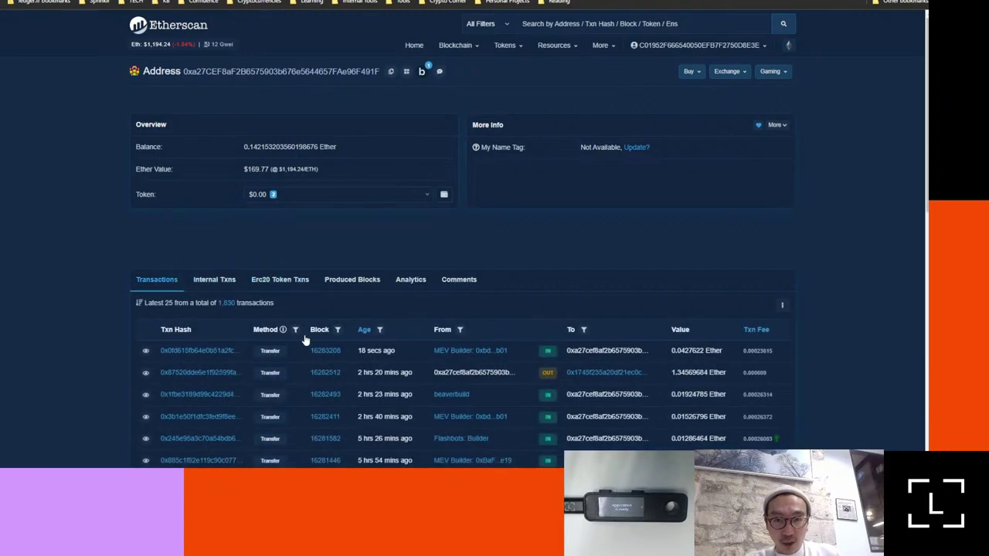
{"action": "left_click", "coordinate": [223, 352]}
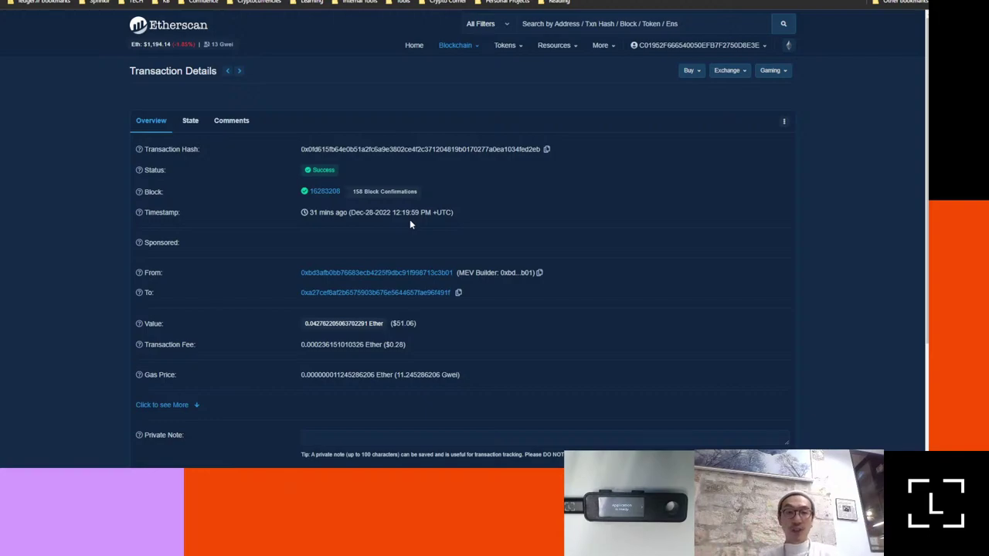
{"action": "key", "text": "alt+Tab"}
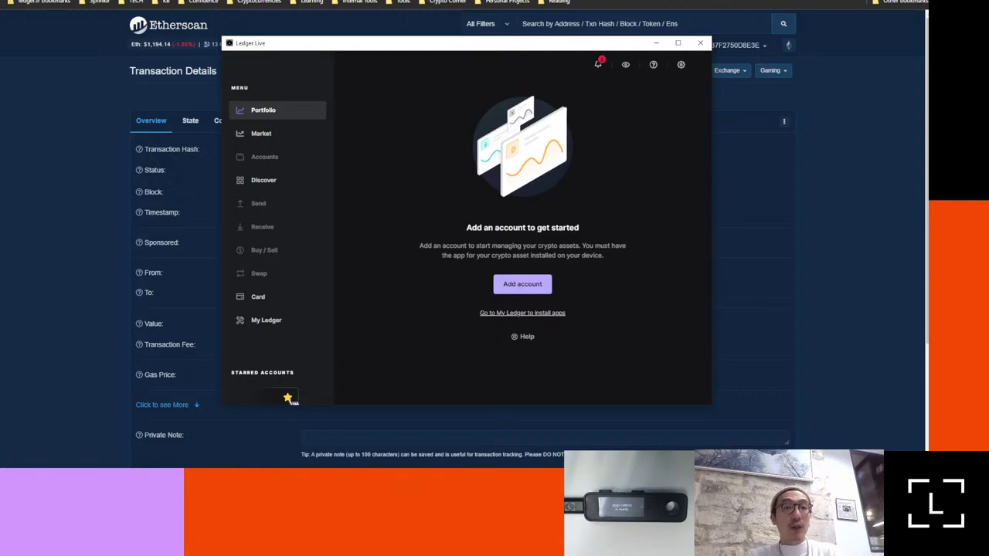
{"action": "left_click", "coordinate": [44, 186]}
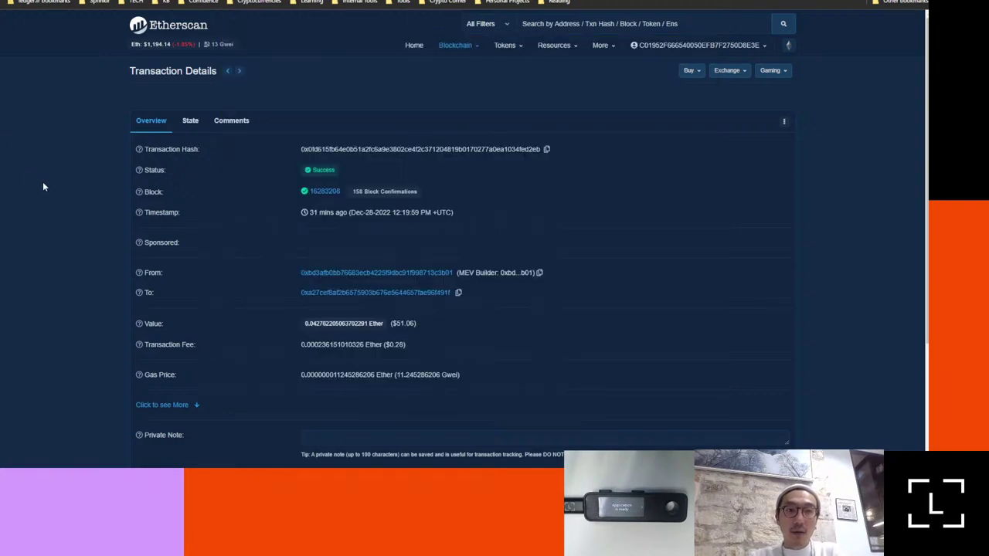
Step: Bring up ledger.com's Ledger Live page and reveal the header's Products menu
{"action": "left_click", "coordinate": [169, 35]}
{"action": "key", "text": "alt+Tab"}
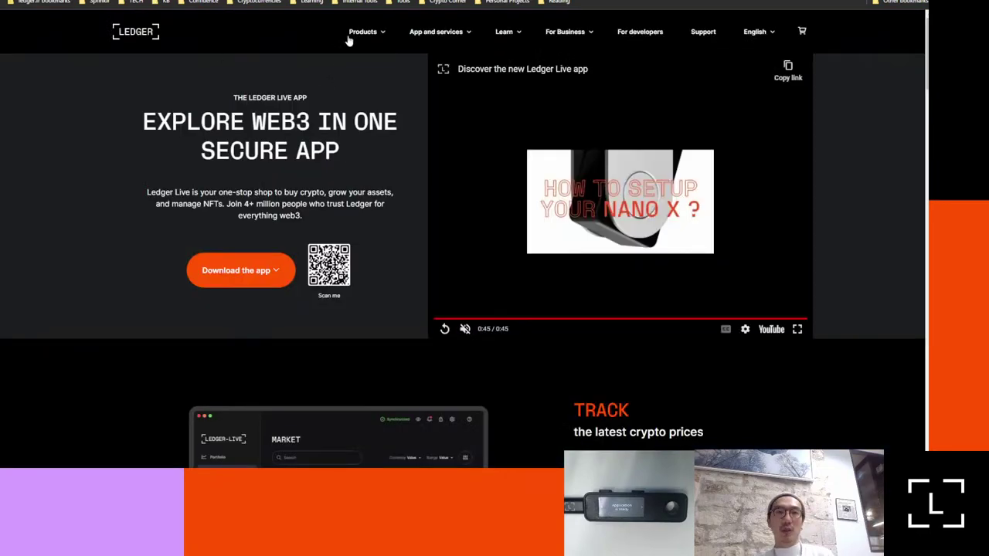
{"action": "mouse_move", "coordinate": [372, 34]}
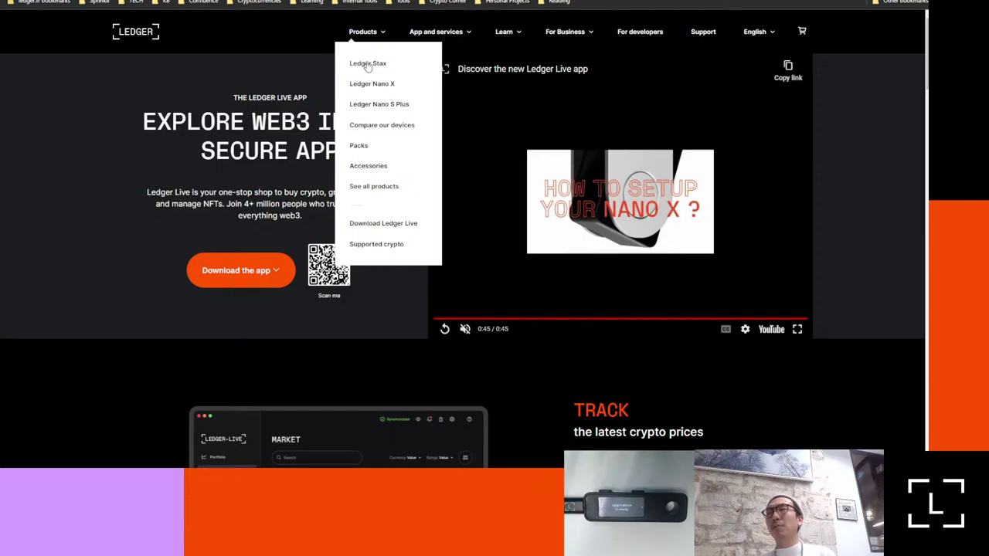
Step: Open the Ledger Stax product page and scroll down to its 0:30 'Watch the film' video
{"action": "left_click", "coordinate": [368, 64]}
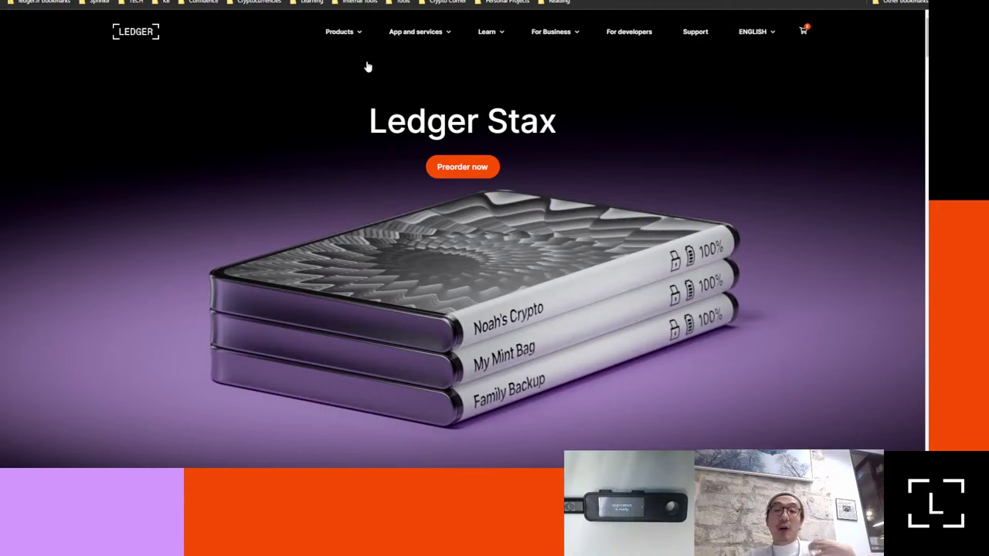
{"action": "scroll", "coordinate": [367, 62], "scroll_direction": "down", "scroll_amount": 2}
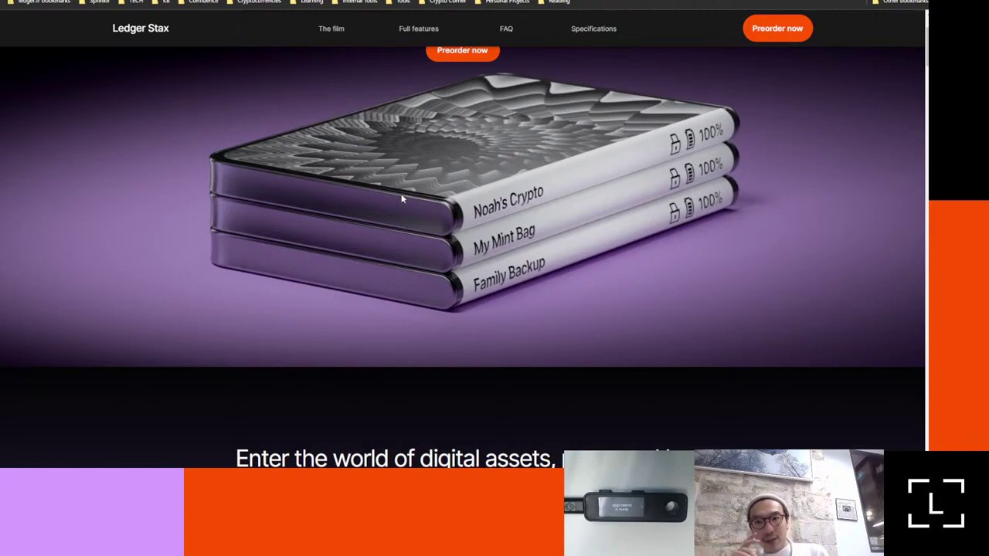
{"action": "scroll", "coordinate": [401, 199], "scroll_direction": "down", "scroll_amount": 3}
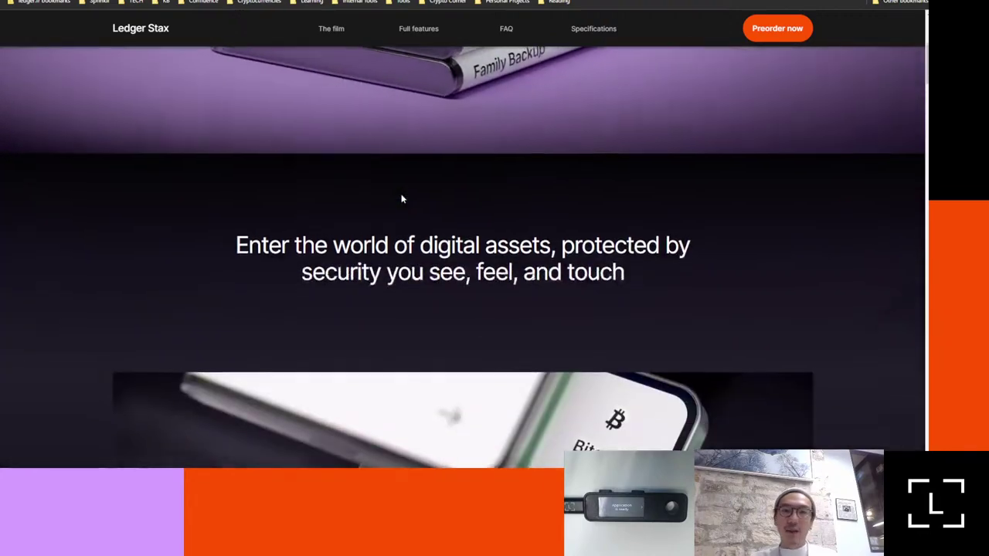
{"action": "scroll", "coordinate": [400, 198], "scroll_direction": "down", "scroll_amount": 4}
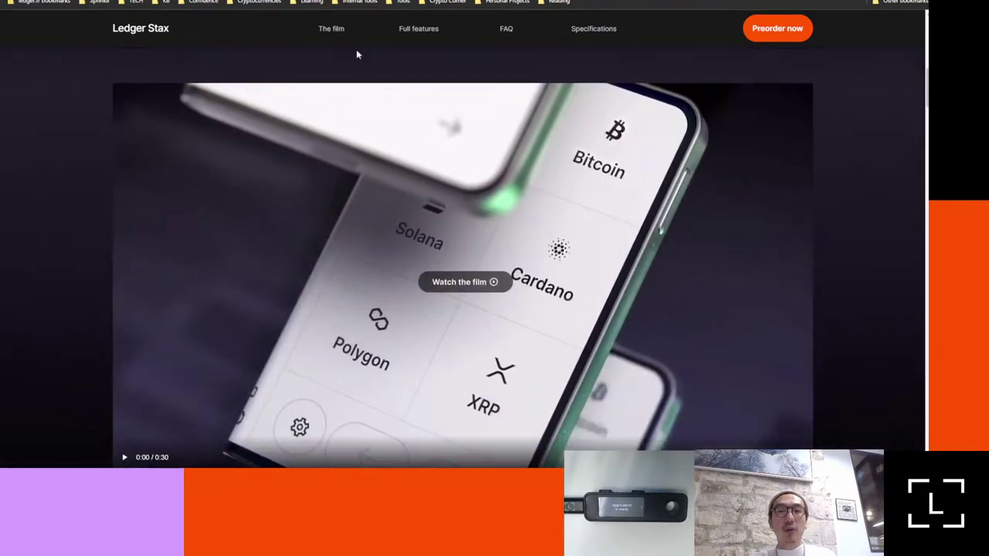
{"action": "scroll", "coordinate": [357, 49], "scroll_direction": "down", "scroll_amount": 2}
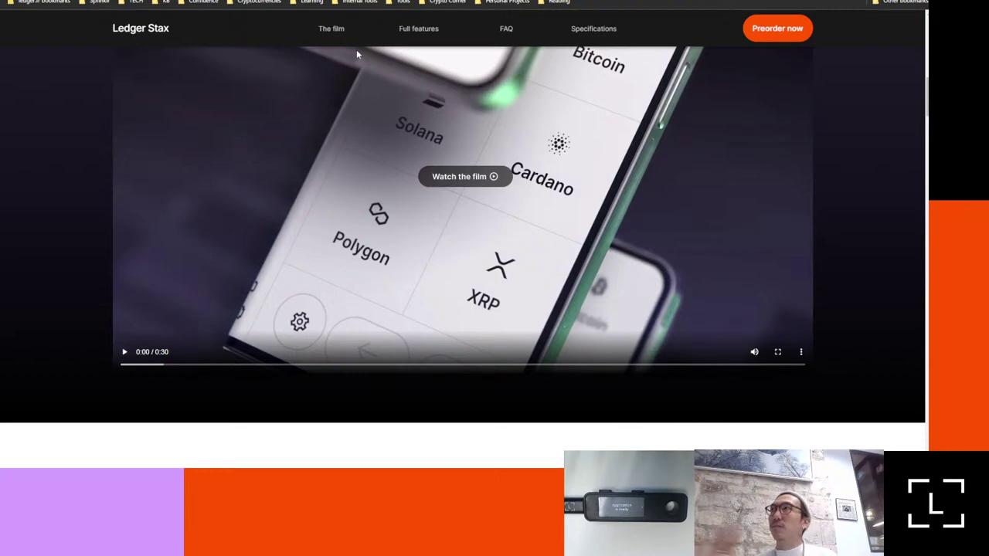
{"action": "scroll", "coordinate": [356, 50], "scroll_direction": "down", "scroll_amount": 3}
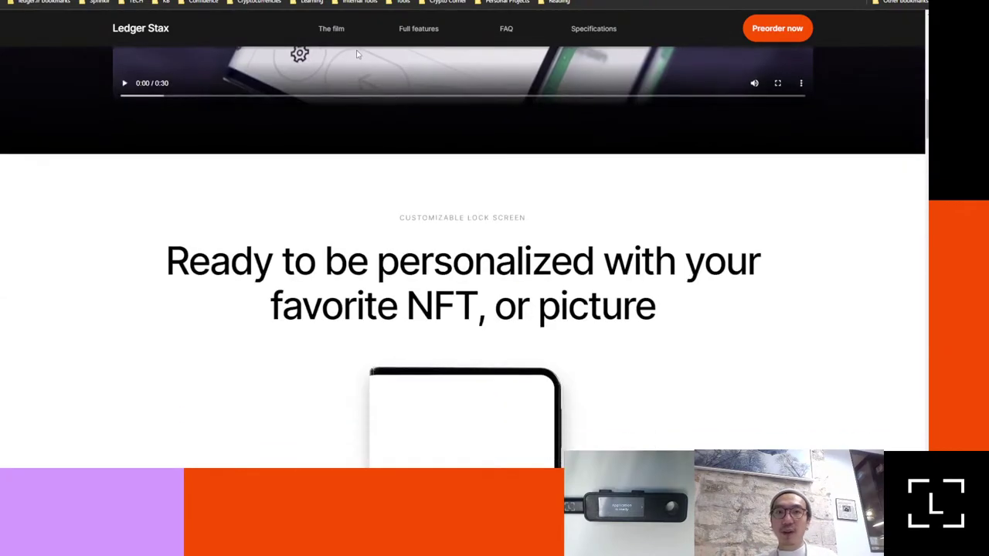
{"action": "scroll", "coordinate": [356, 49], "scroll_direction": "up", "scroll_amount": 3}
{"action": "scroll", "coordinate": [356, 50], "scroll_direction": "up", "scroll_amount": 1}
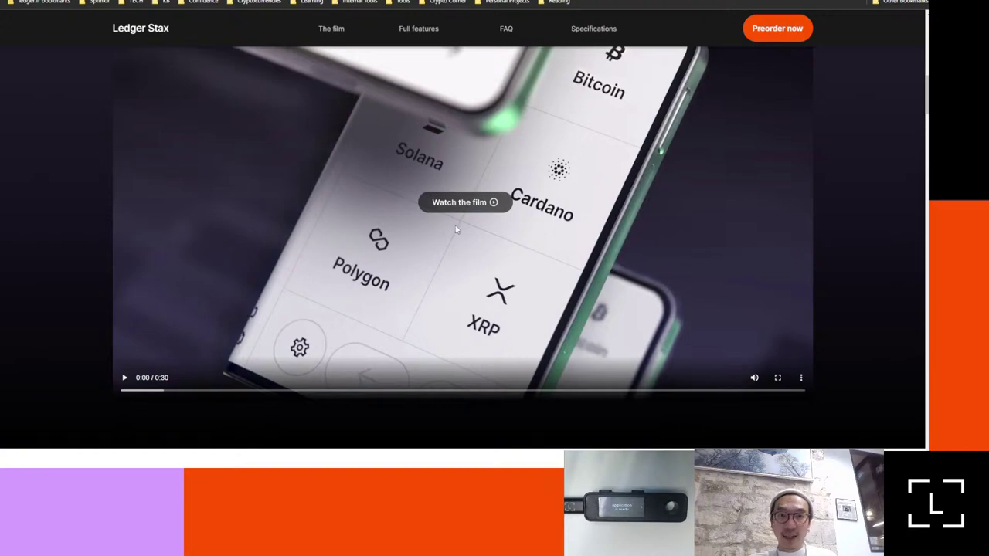
{"action": "scroll", "coordinate": [456, 229], "scroll_direction": "up", "scroll_amount": 3}
{"action": "scroll", "coordinate": [410, 358], "scroll_direction": "down", "scroll_amount": 3}
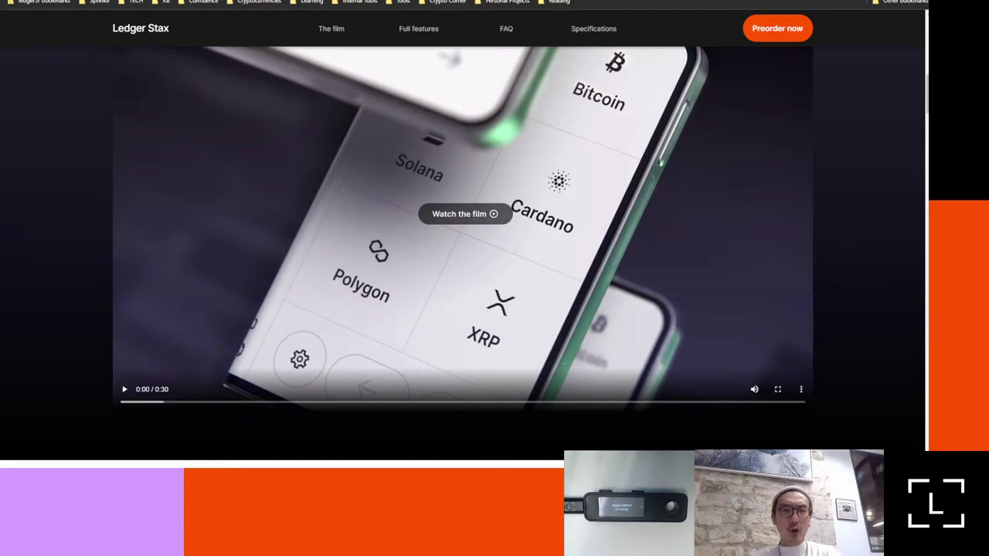
Step: In a new tab, go to the Ledger support site, entered as 'support.comledger.com'
{"action": "key", "text": "ctrl+t"}
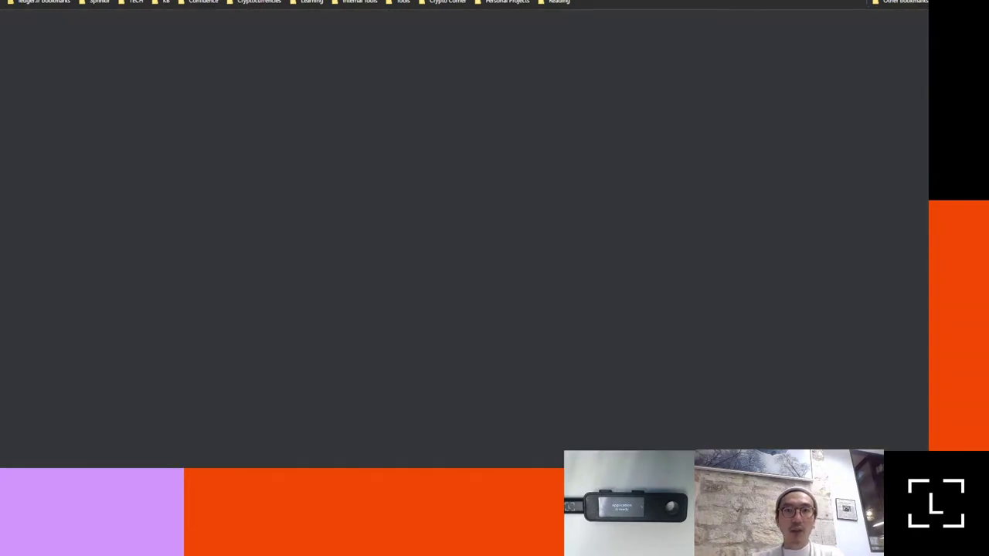
{"action": "type", "text": "support.comledger.com"}
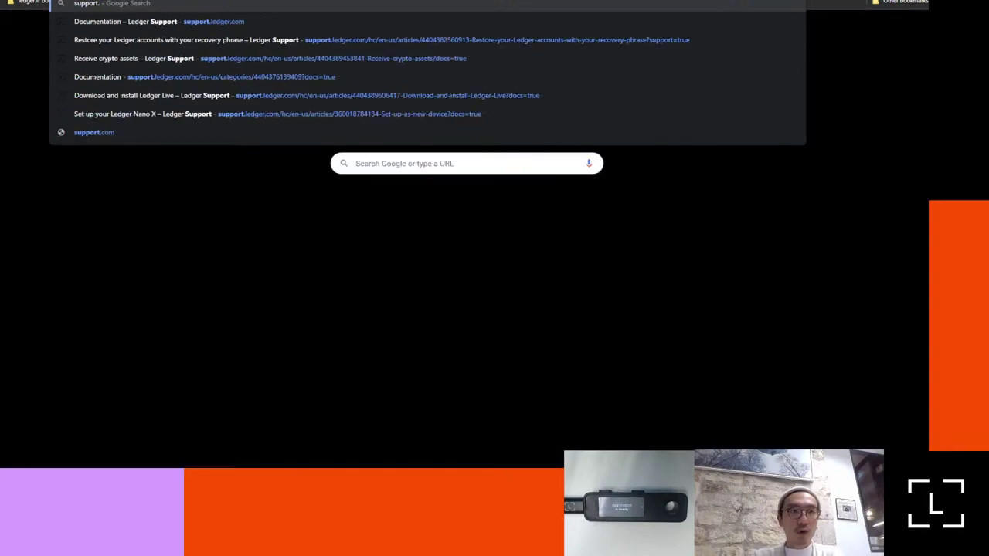
{"action": "key", "text": "Return"}
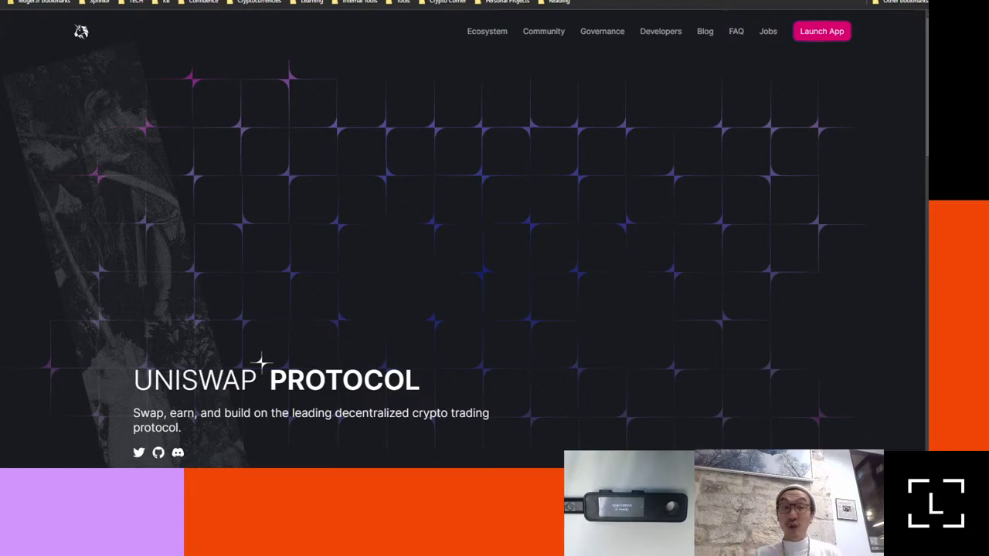
Step: Start the Uniswap trading app with the homepage's top-right Launch App button
{"action": "left_click", "coordinate": [818, 36]}
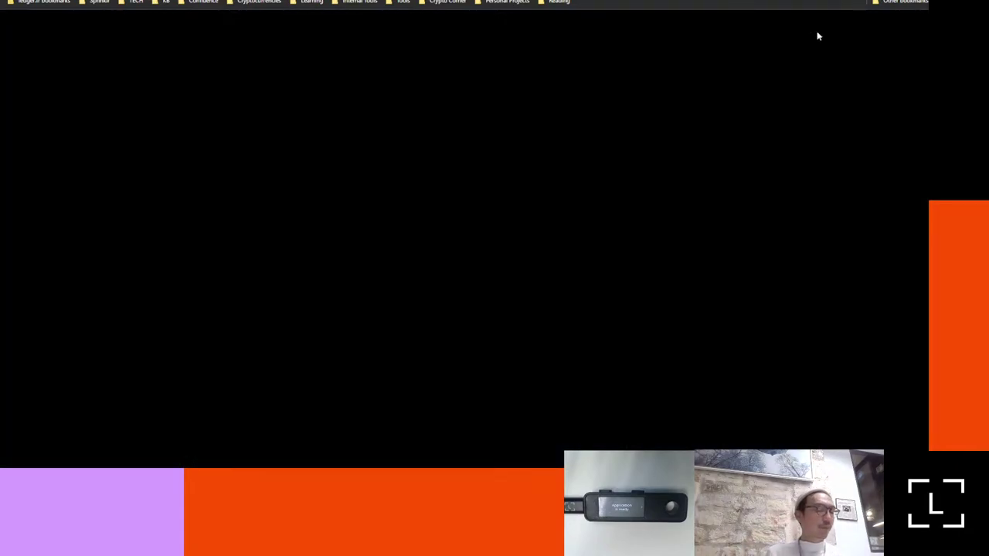
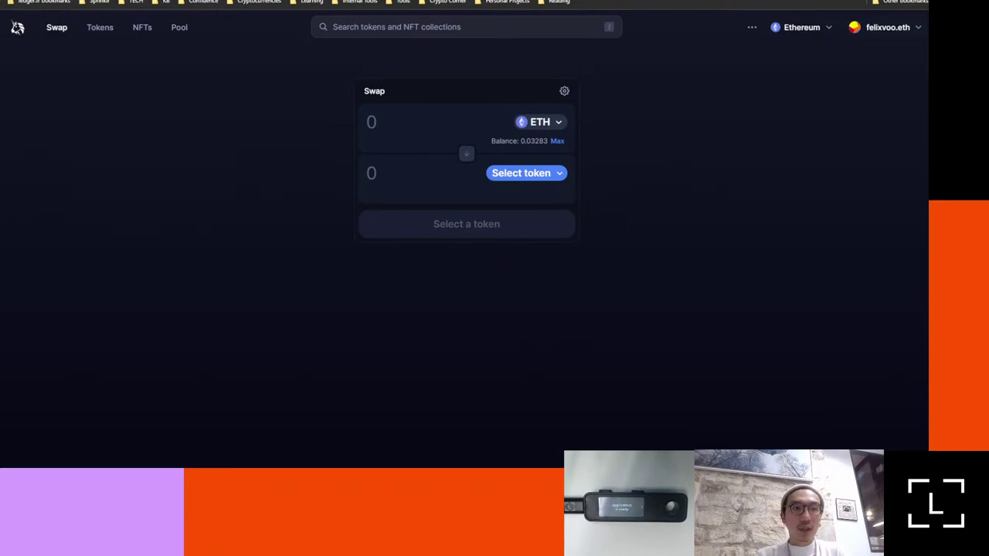
Step: Switch from the Uniswap swap tab to the Ledger Stax product page
{"action": "key", "text": "ctrl+Tab"}
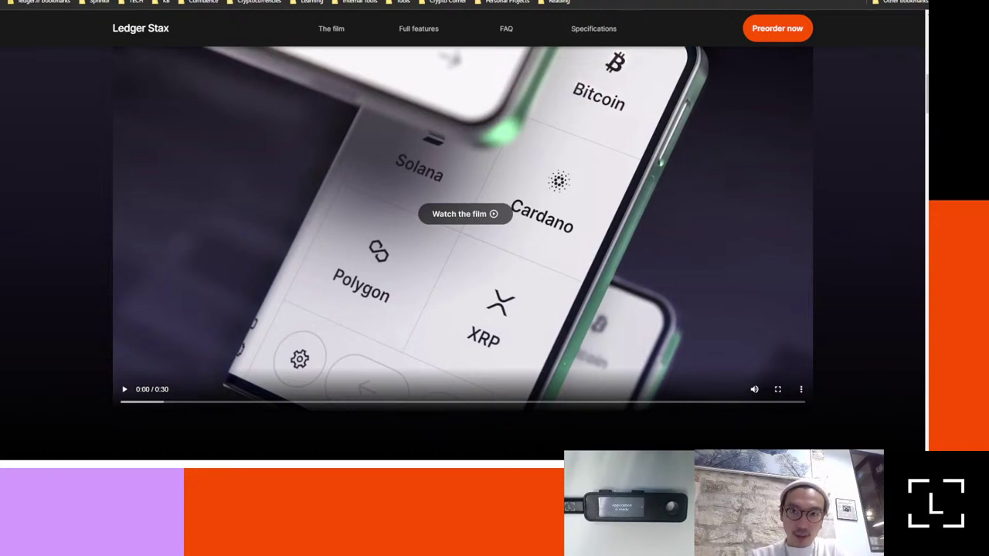
Step: Go to the Ledger 'How to set up a passphrase?' article and scroll to 'How the passphrase works'
{"action": "type", "text": "pass"}
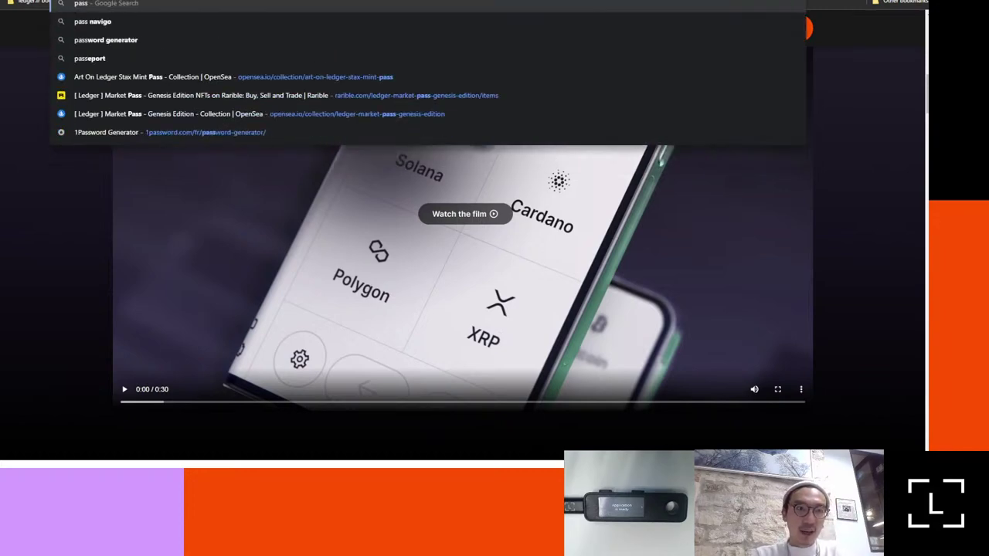
{"action": "type", "text": "phrase"}
{"action": "key", "text": "Return"}
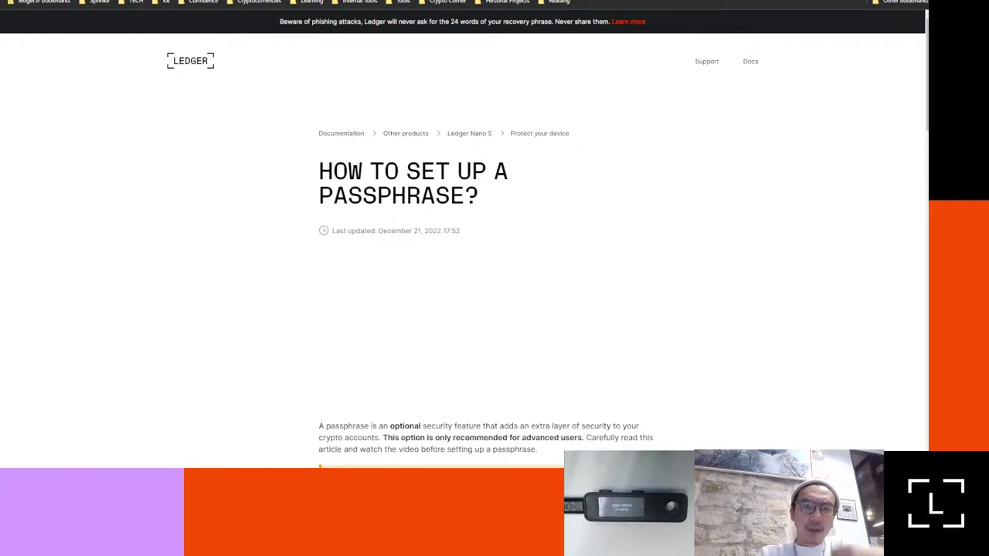
{"action": "scroll", "coordinate": [364, 417], "scroll_direction": "down", "scroll_amount": 3}
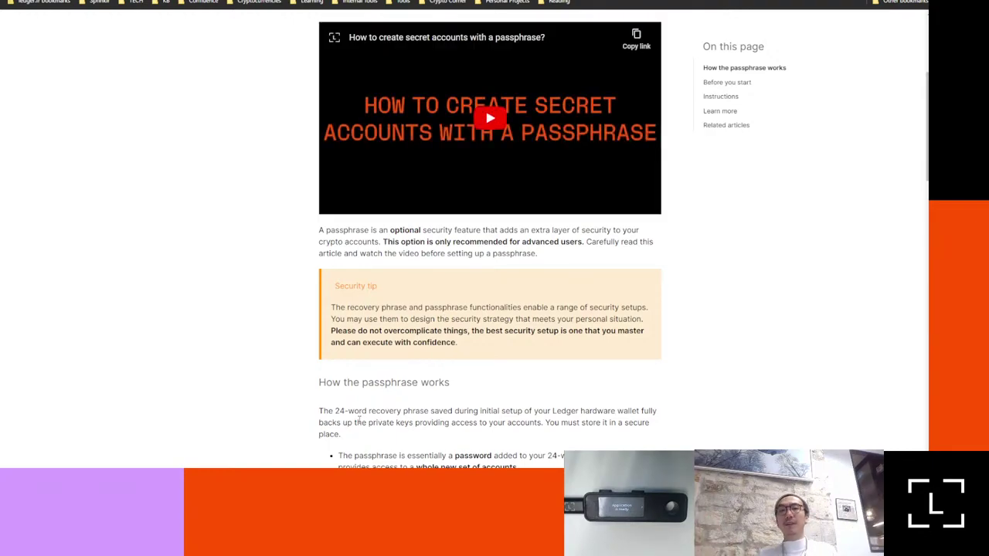
{"action": "scroll", "coordinate": [359, 418], "scroll_direction": "down", "scroll_amount": 1}
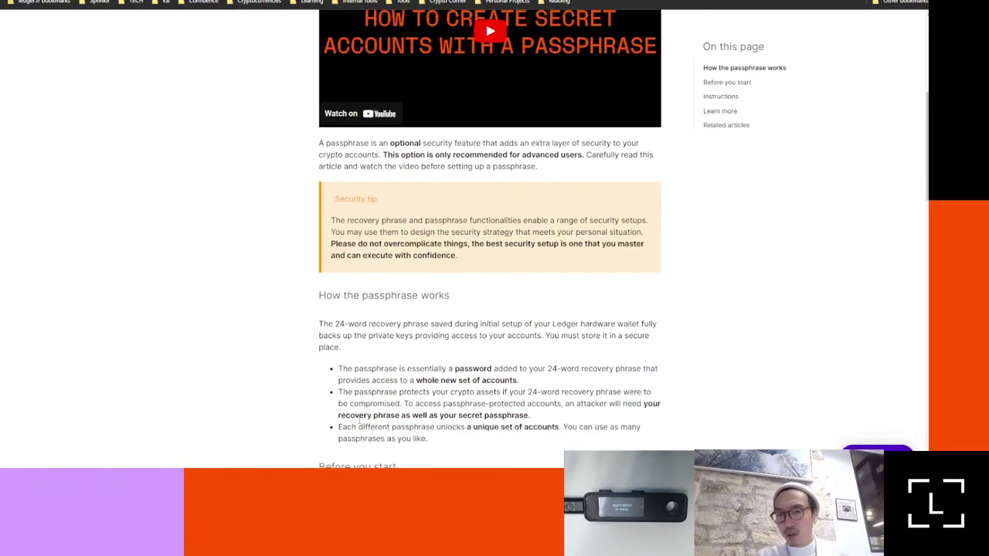